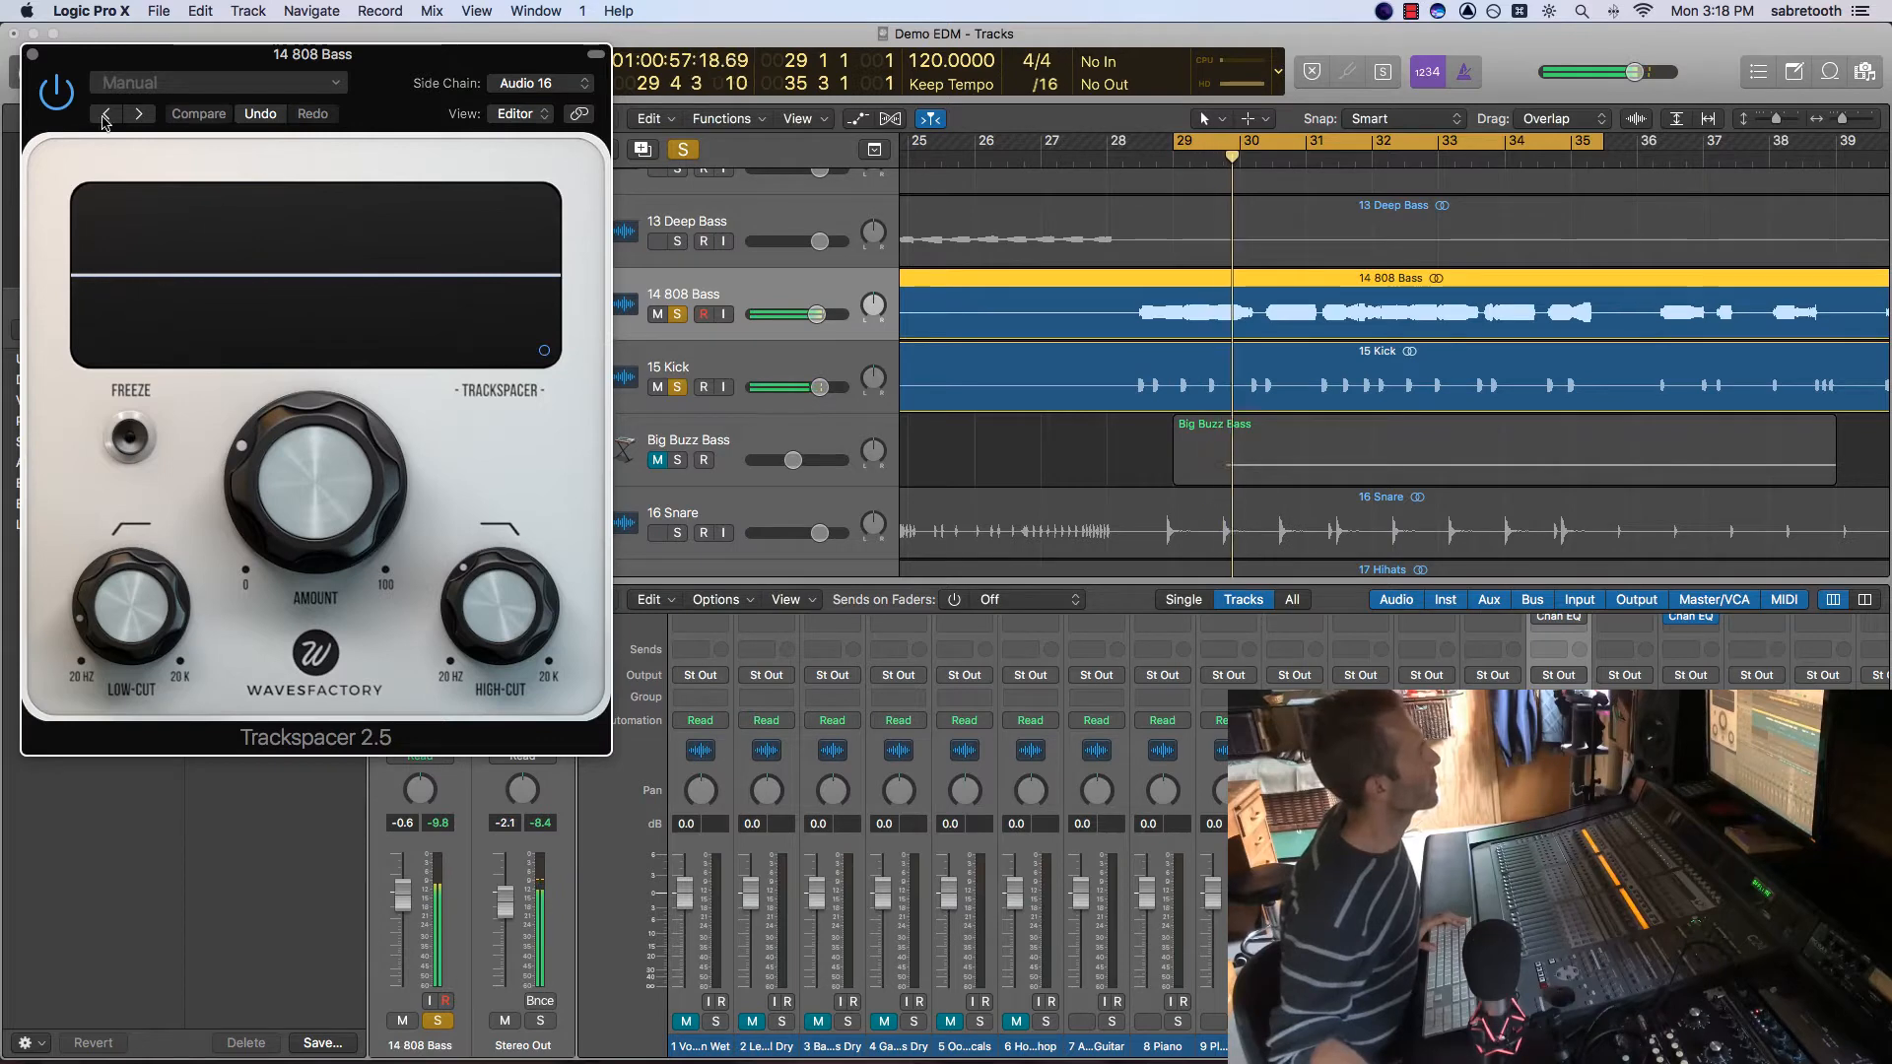
Close the Trackspacer window and compare the 14 808 Bass with the effect bypassed and re-enabled during playback.
{"action": "left_click", "coordinate": [33, 54]}
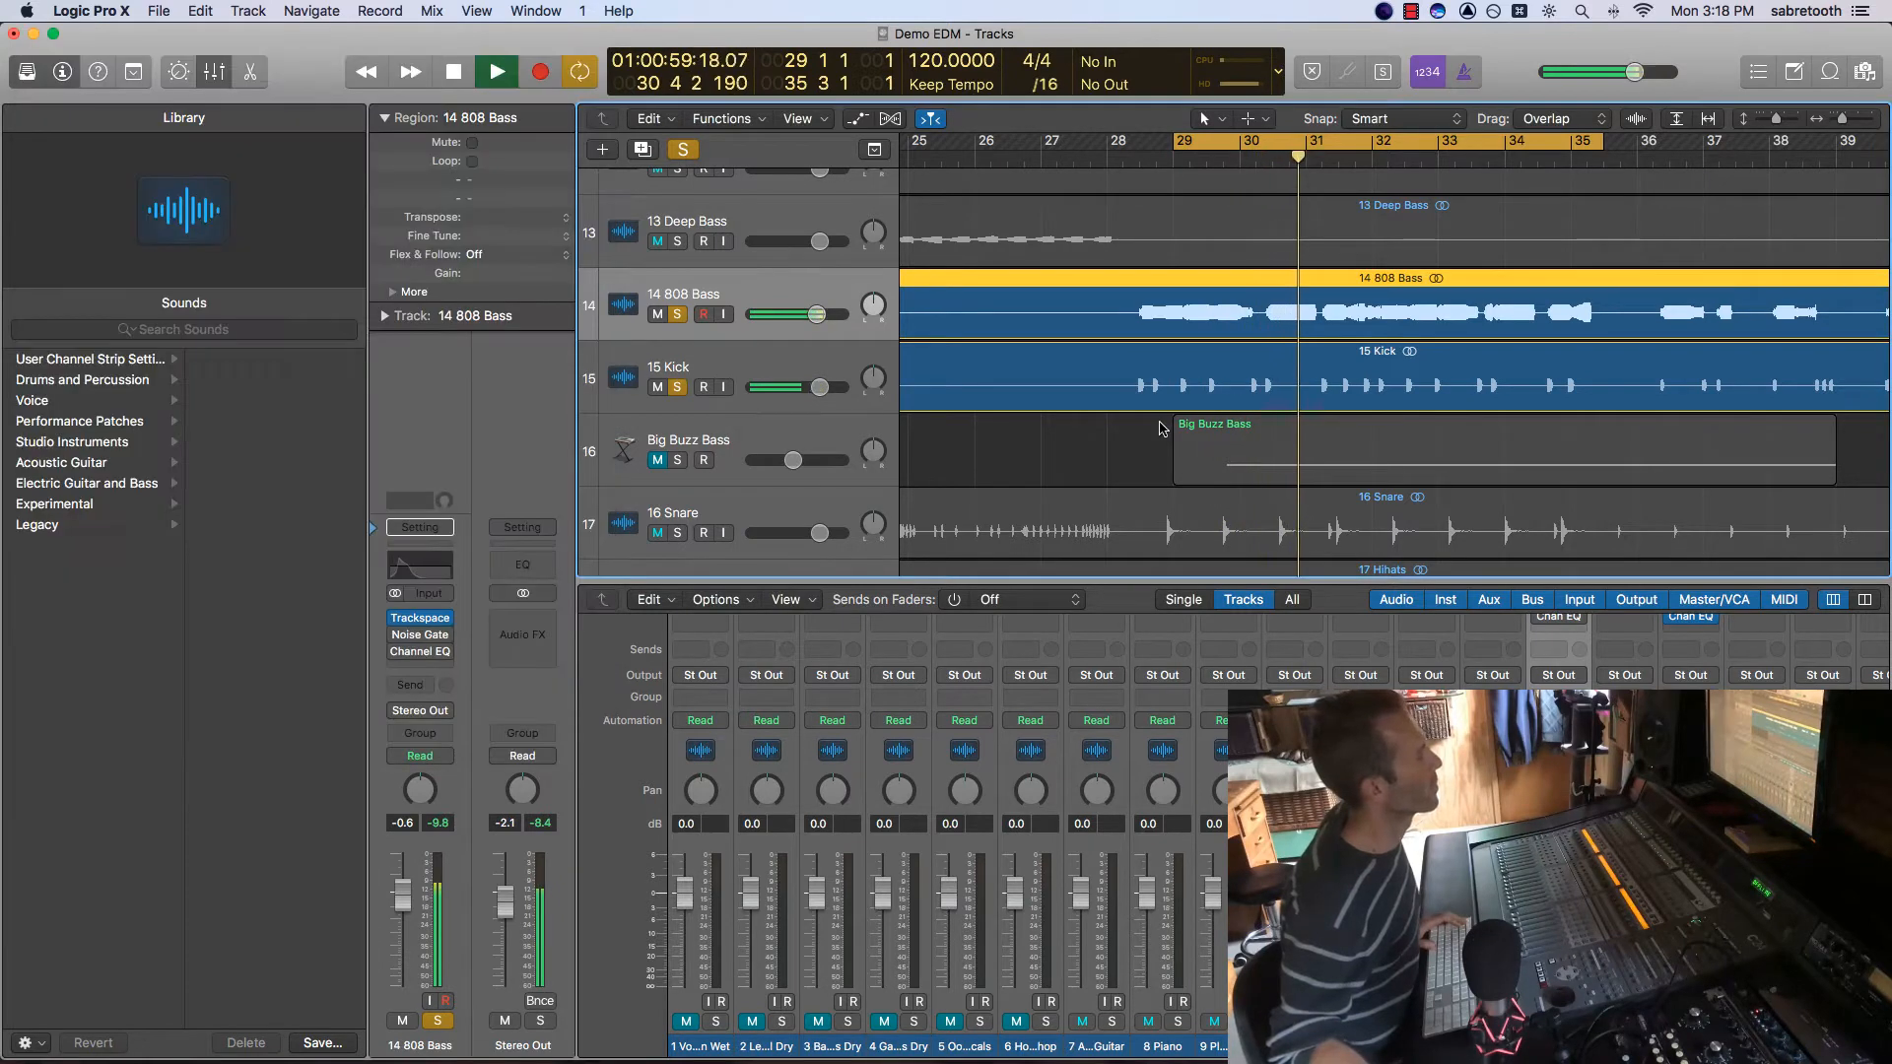
{"action": "left_click", "coordinate": [396, 620]}
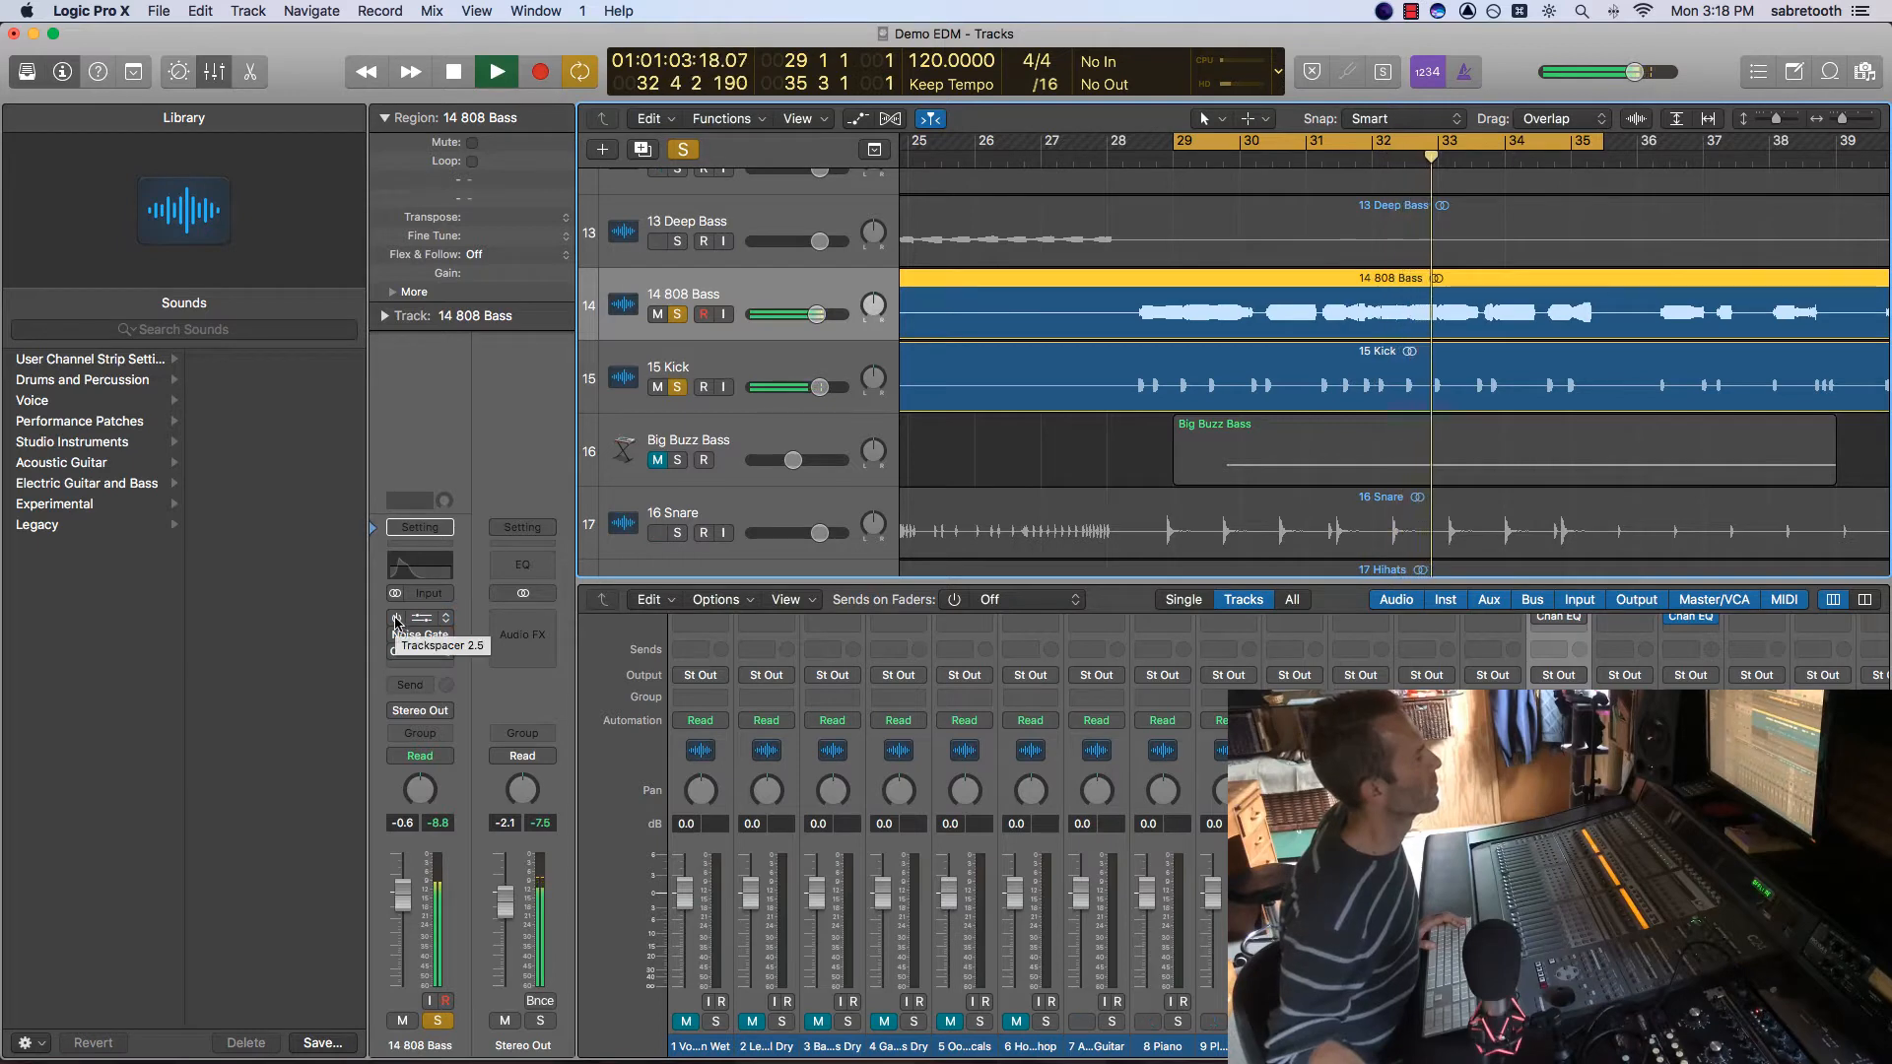
{"action": "left_click", "coordinate": [397, 619]}
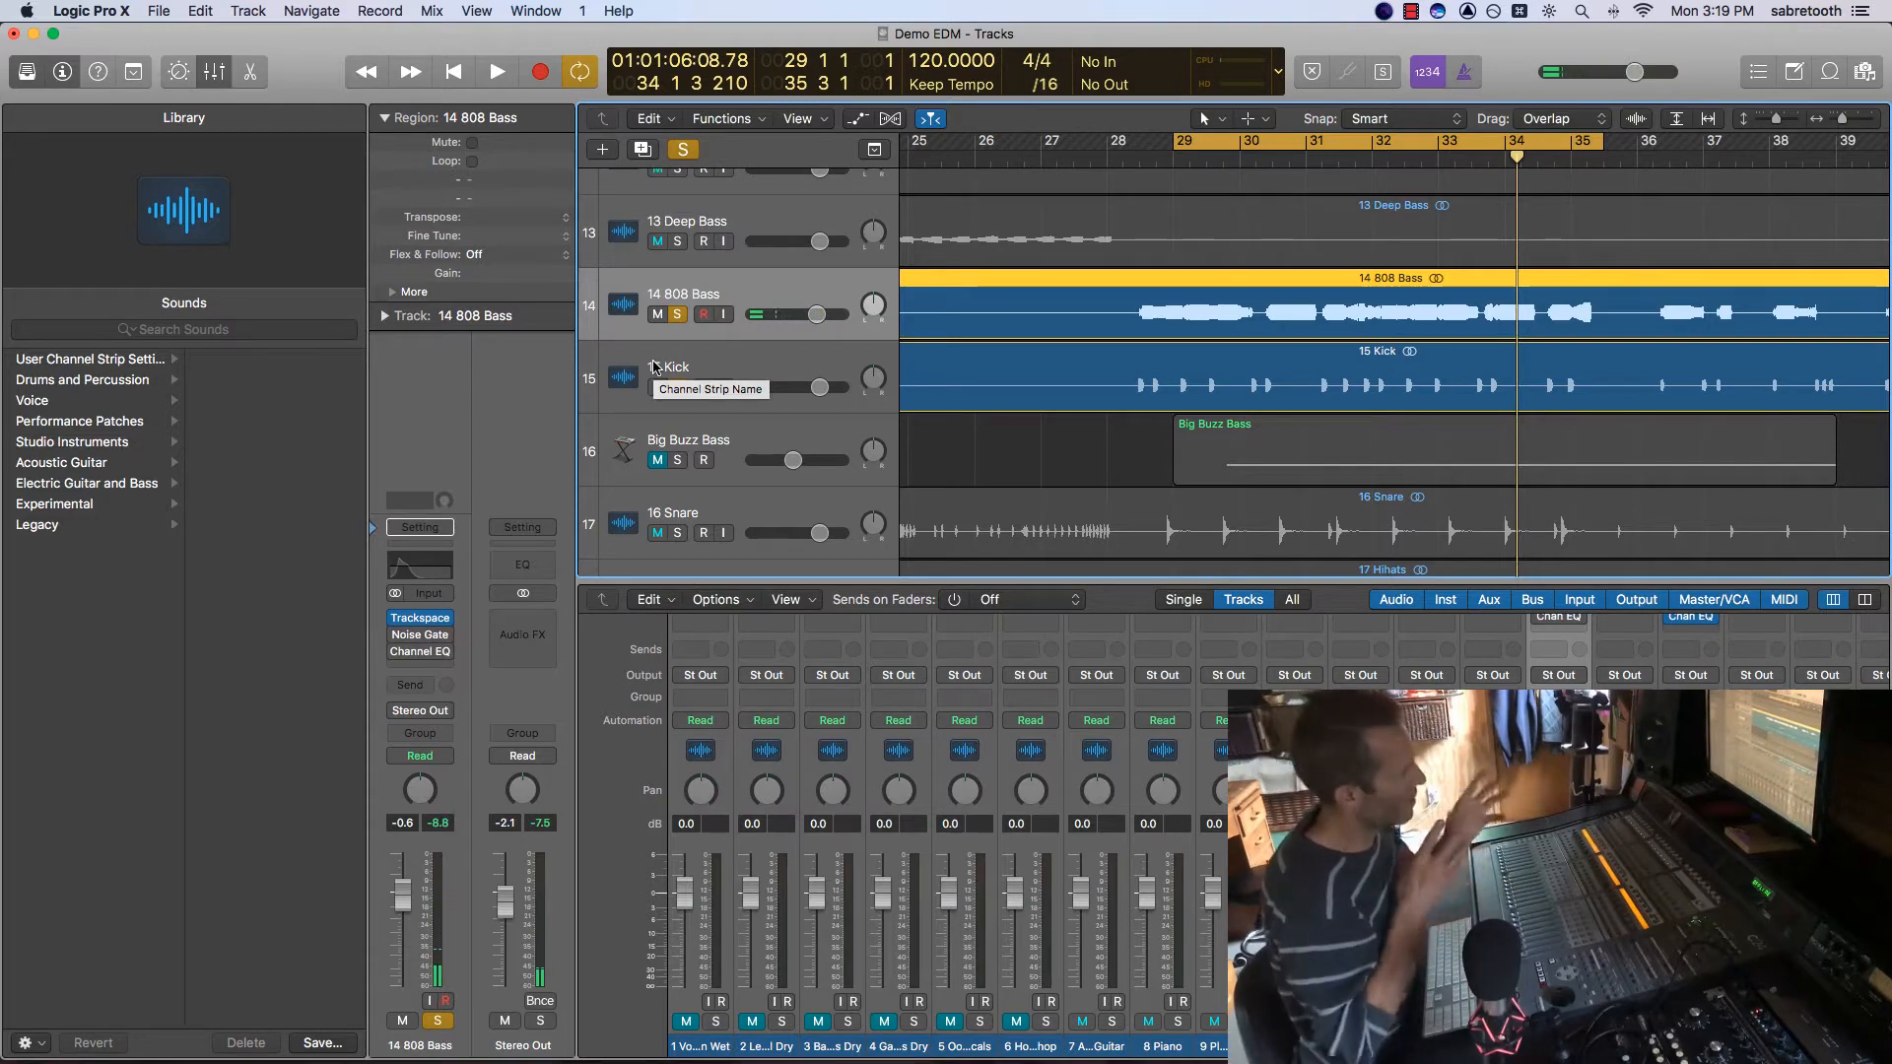
Take the 14 808 Bass track off solo and audition the 15 Kick track on its own.
{"action": "scroll", "coordinate": [1148, 311], "scroll_direction": "left", "scroll_amount": 3}
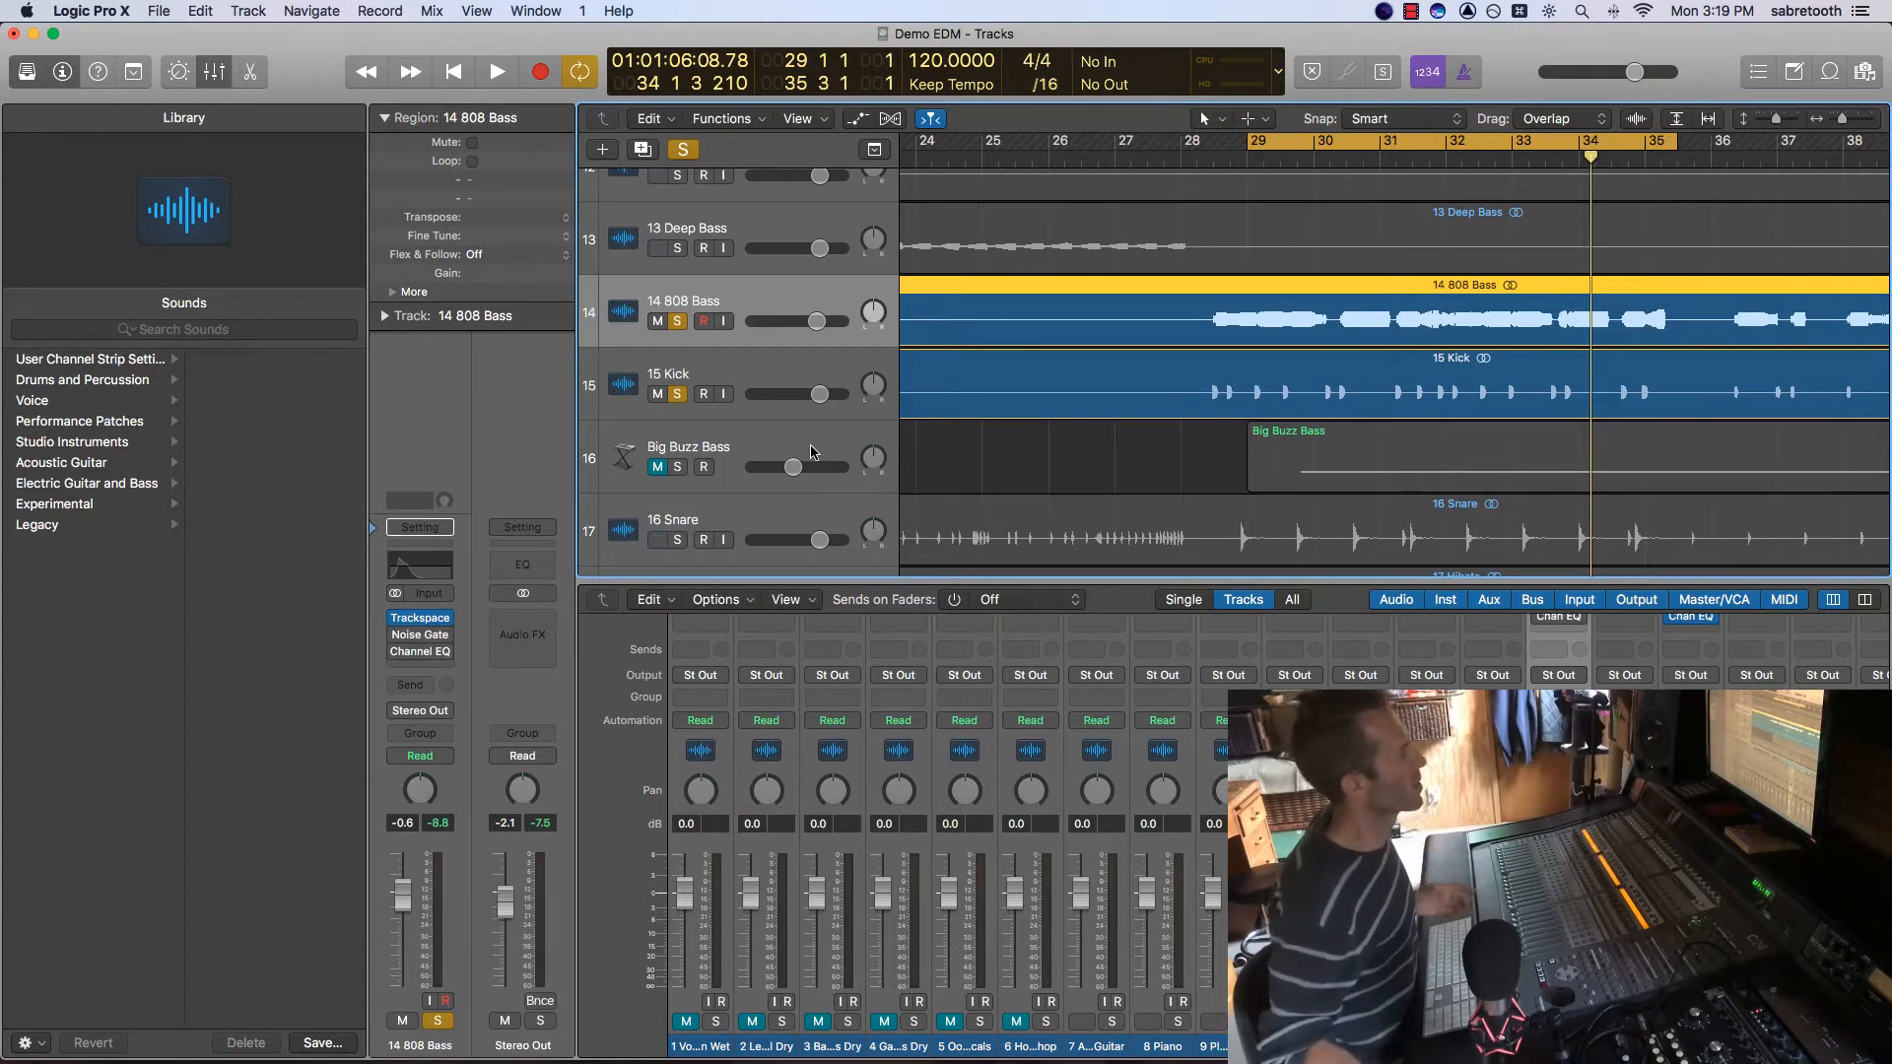
{"action": "left_click", "coordinate": [678, 321]}
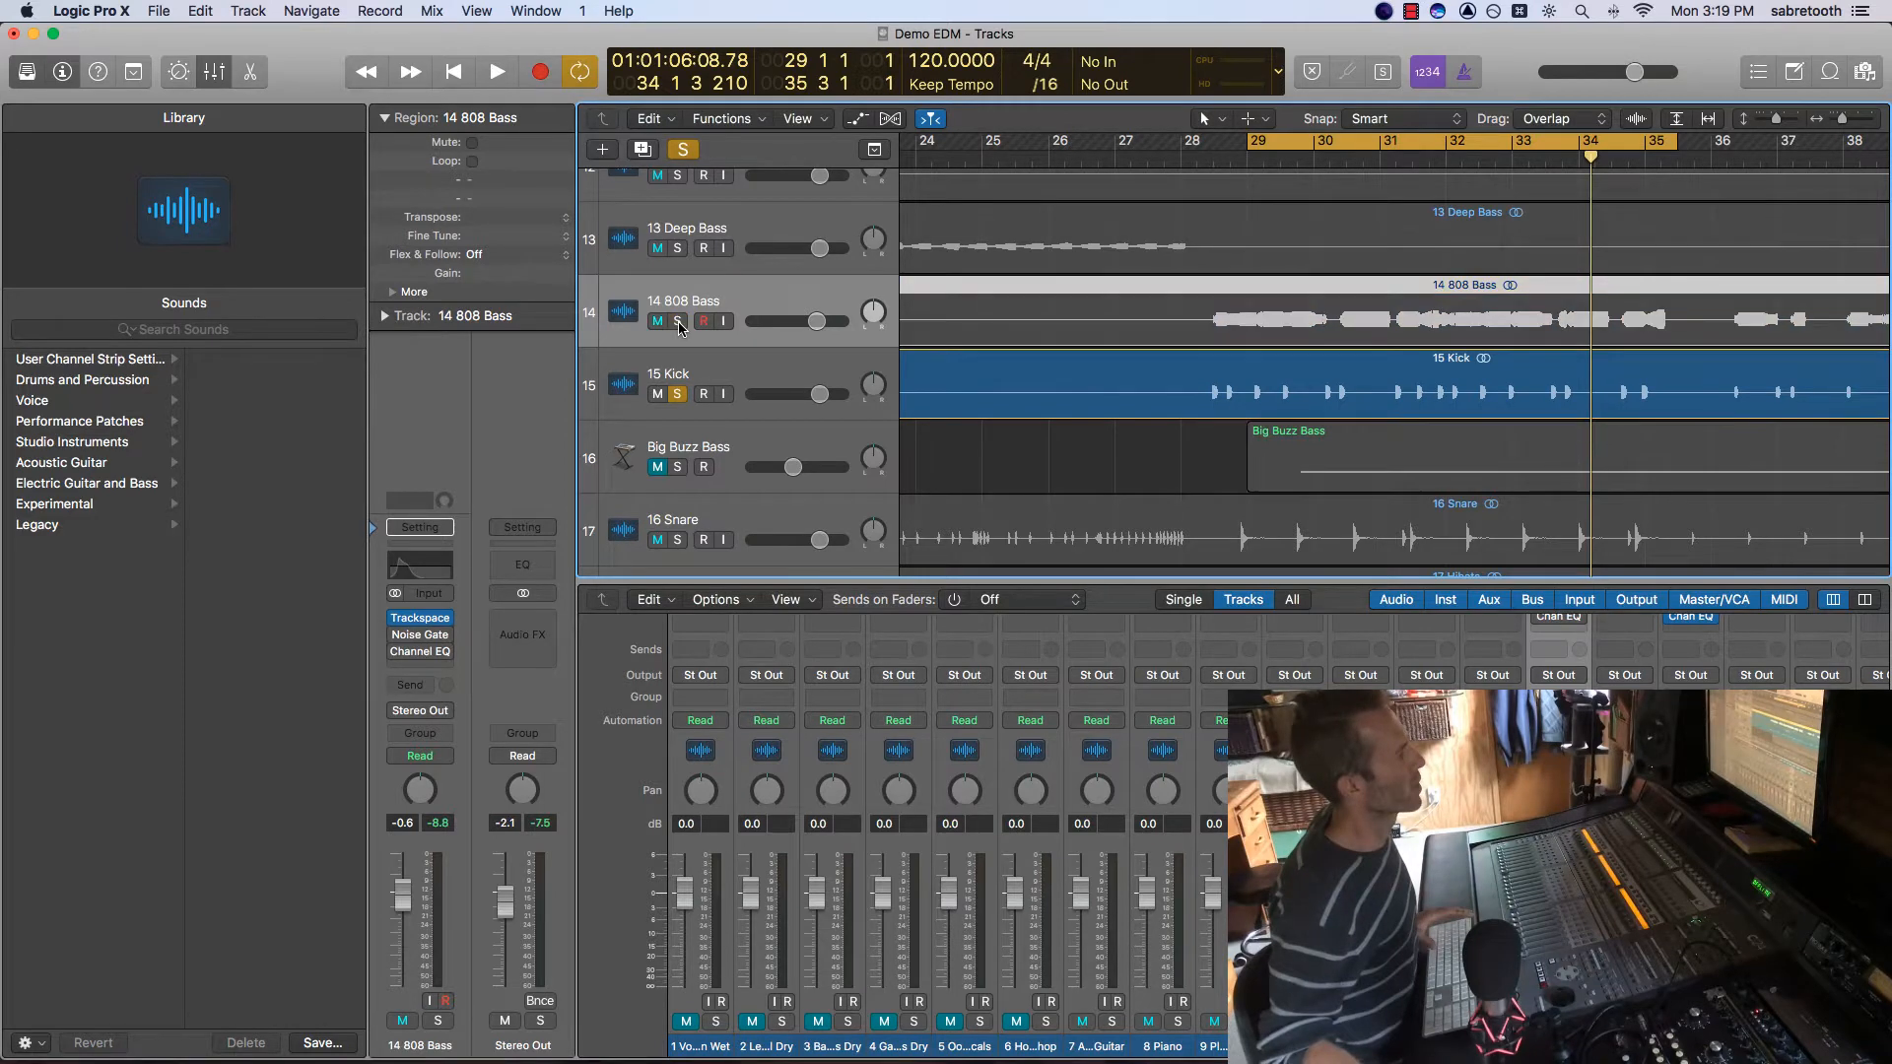
{"action": "key", "text": "space"}
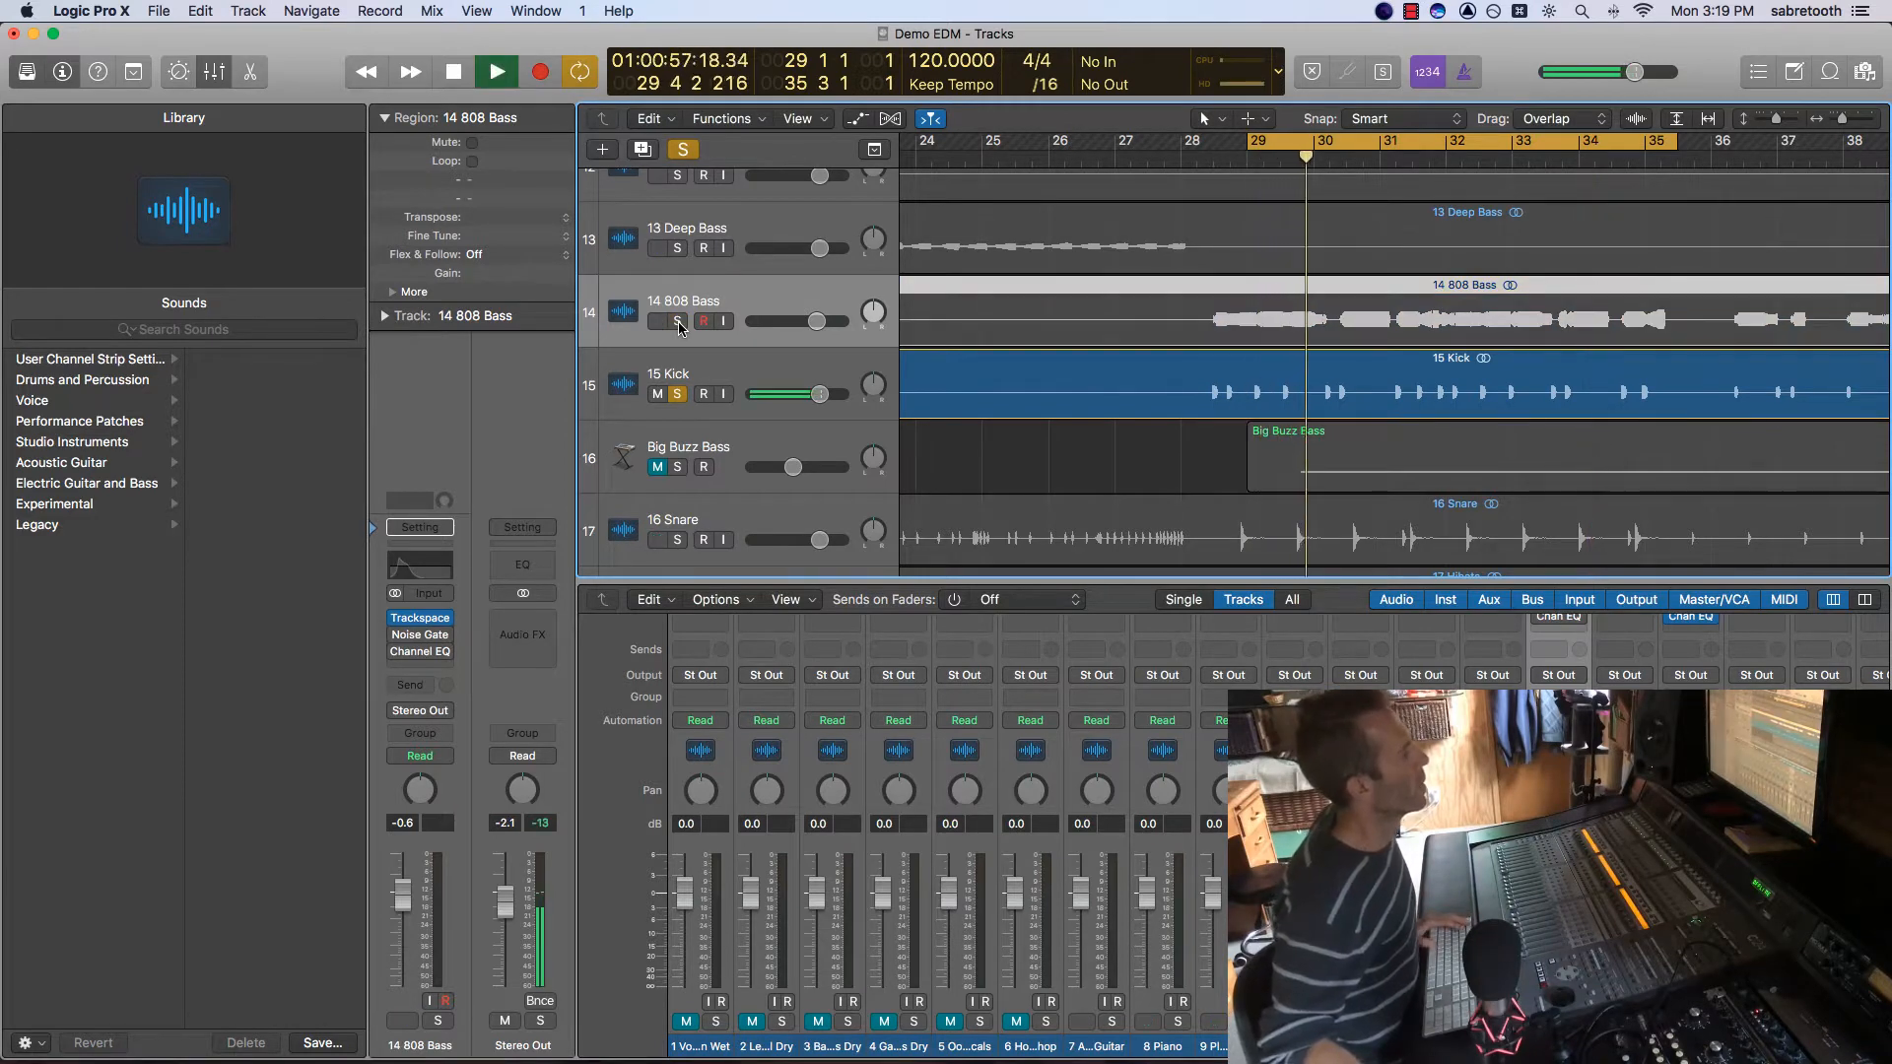
{"action": "key", "text": "space"}
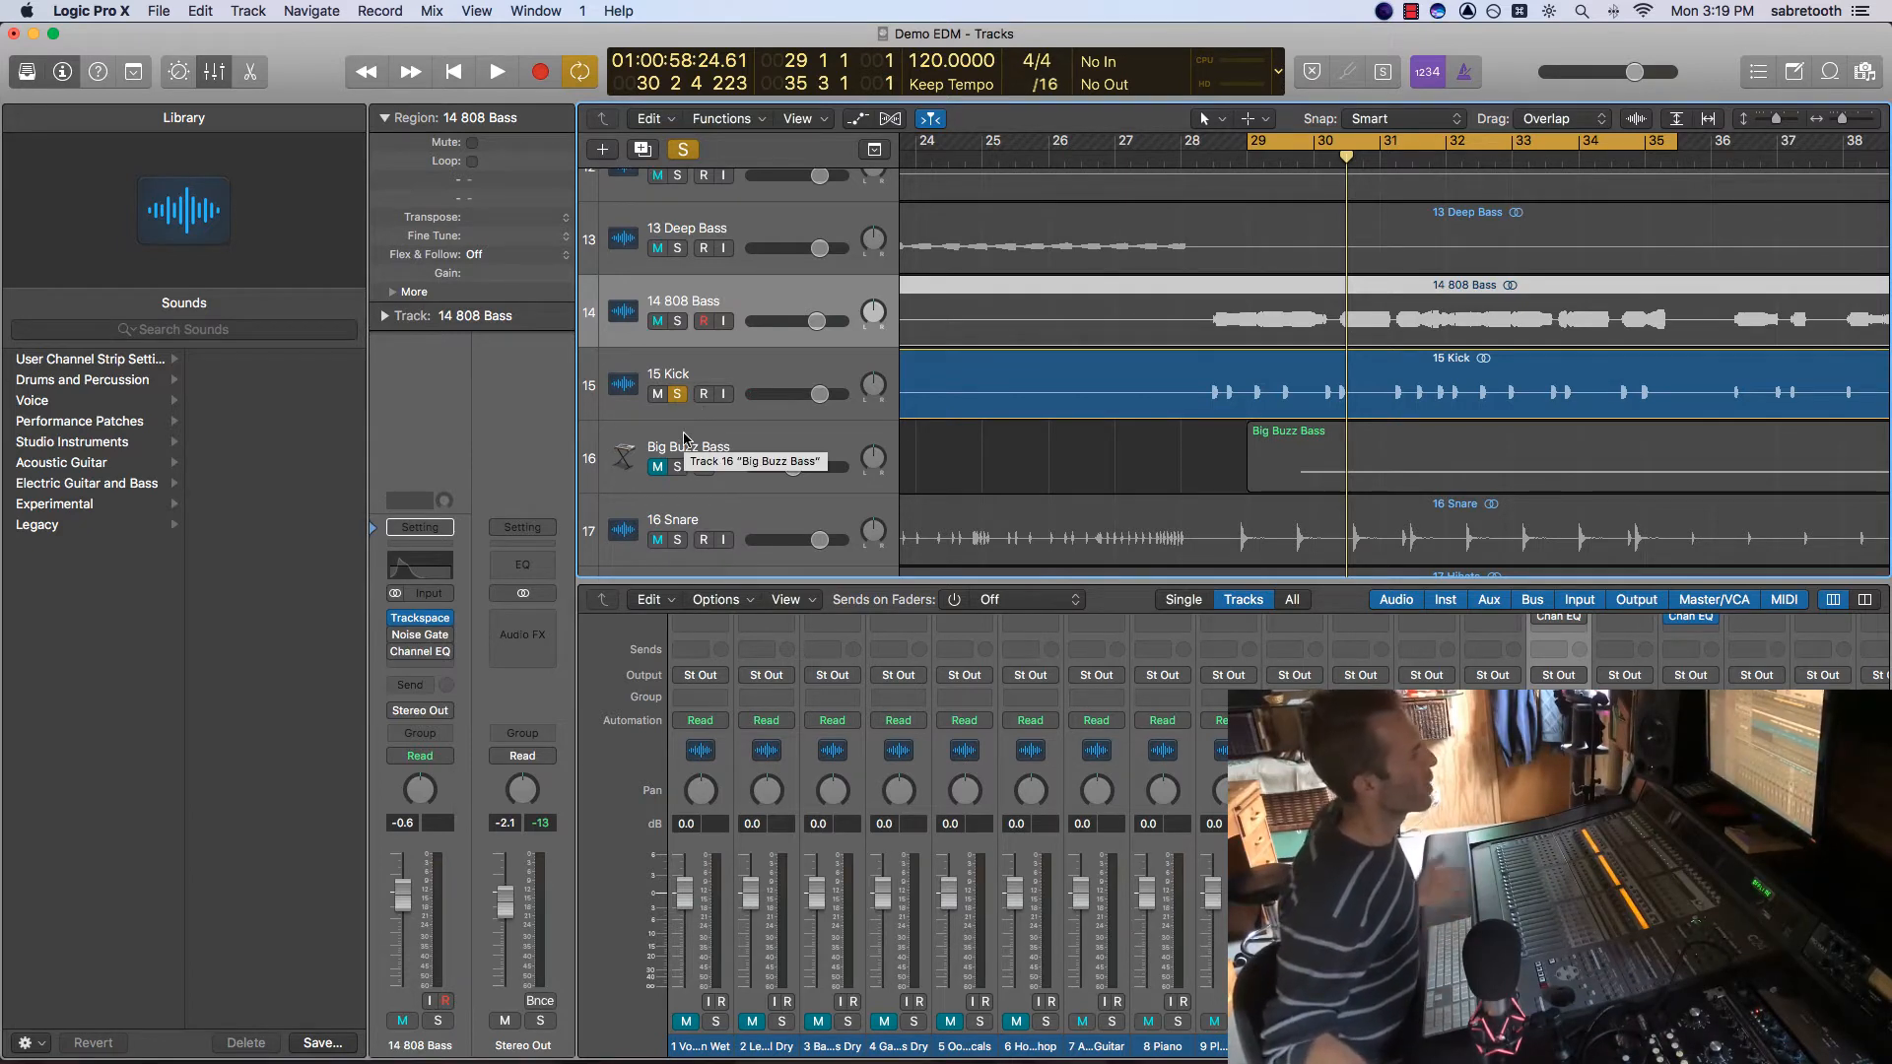
Solo the Big Buzz Bass track along with the 15 Kick and play back the cycle section.
{"action": "left_click", "coordinate": [631, 473]}
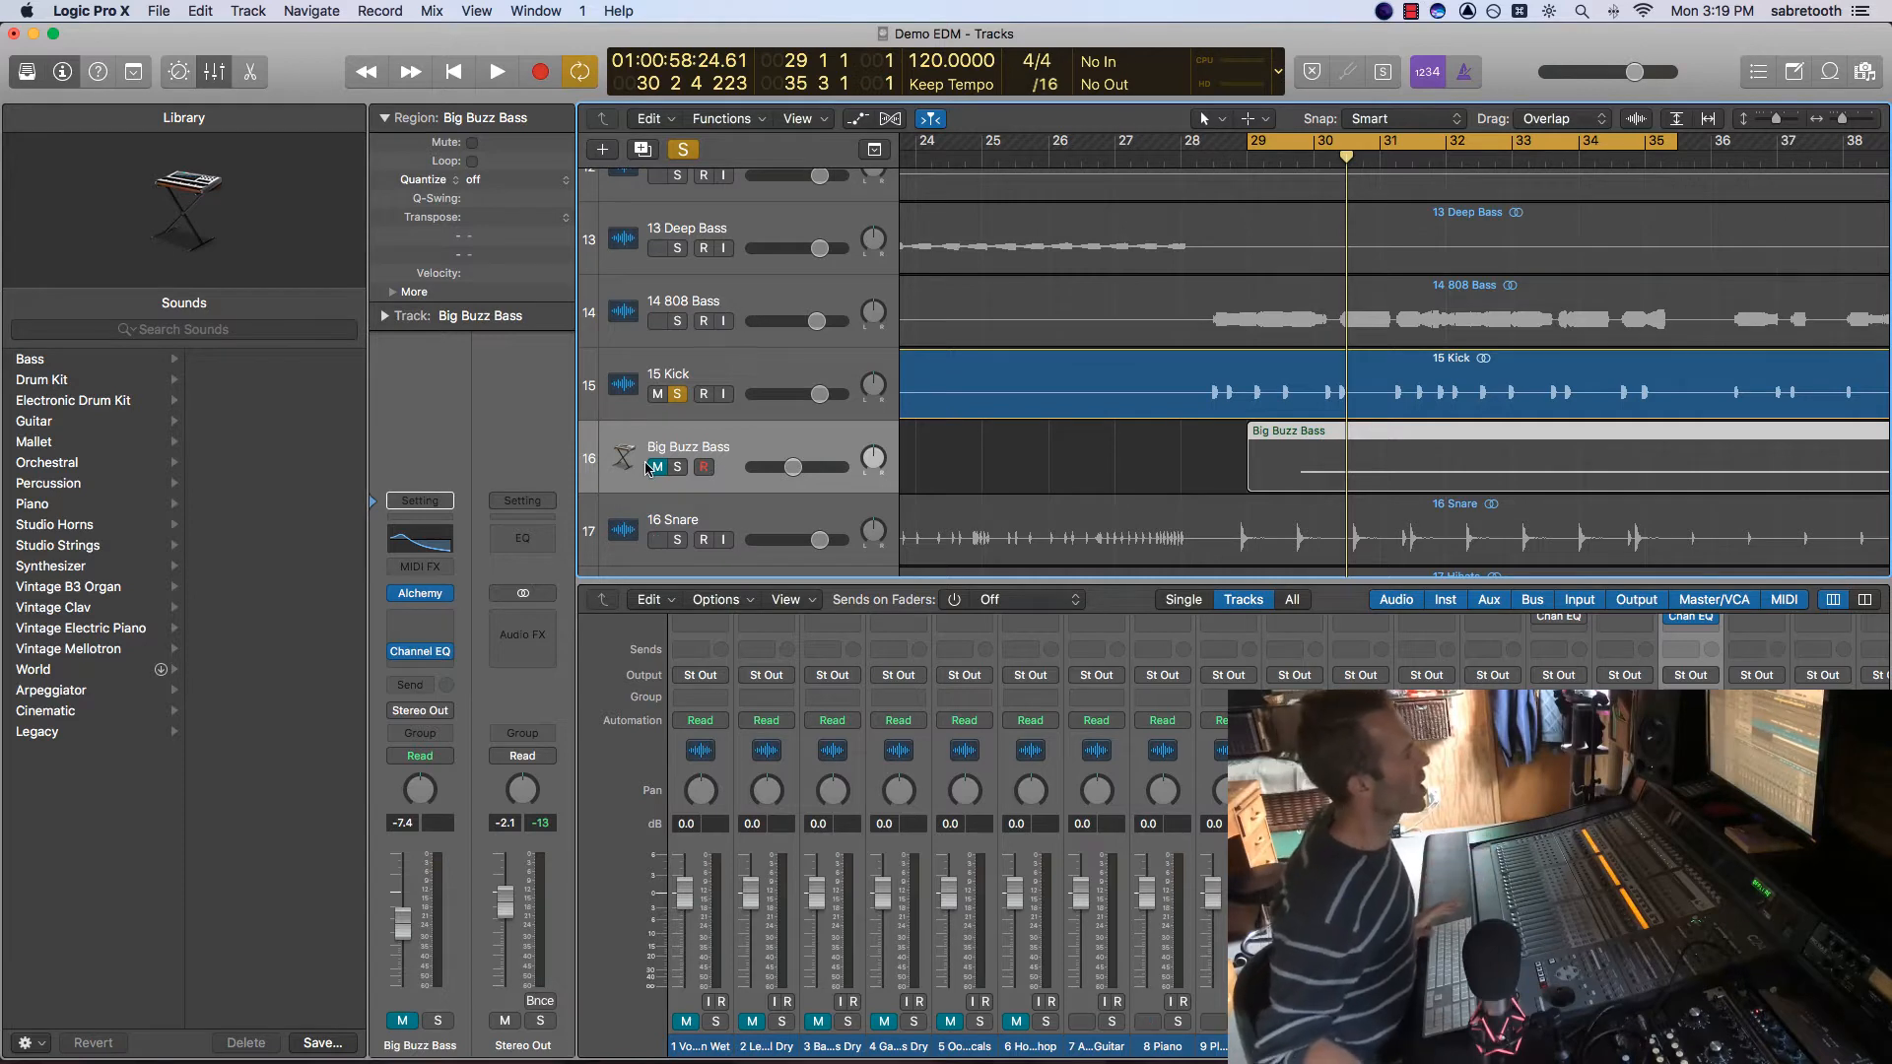
{"action": "left_click", "coordinate": [678, 467]}
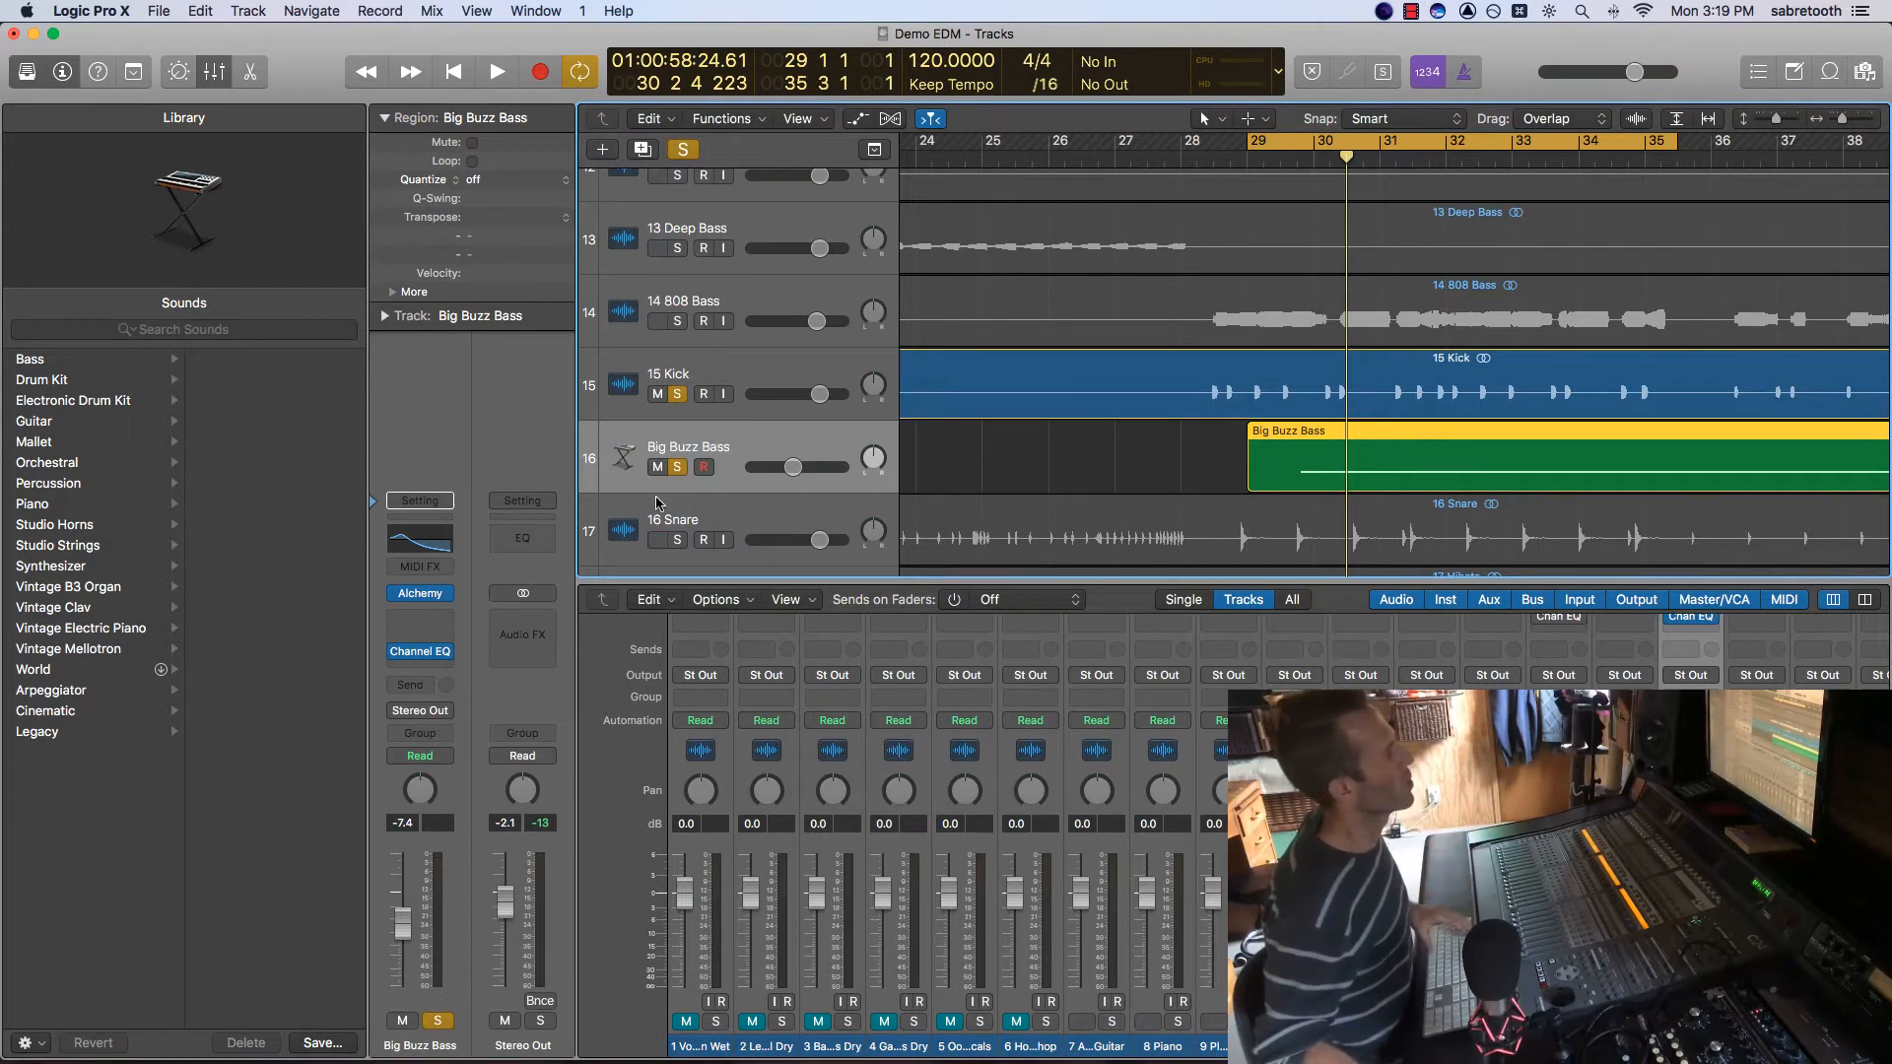
{"action": "key", "text": "space"}
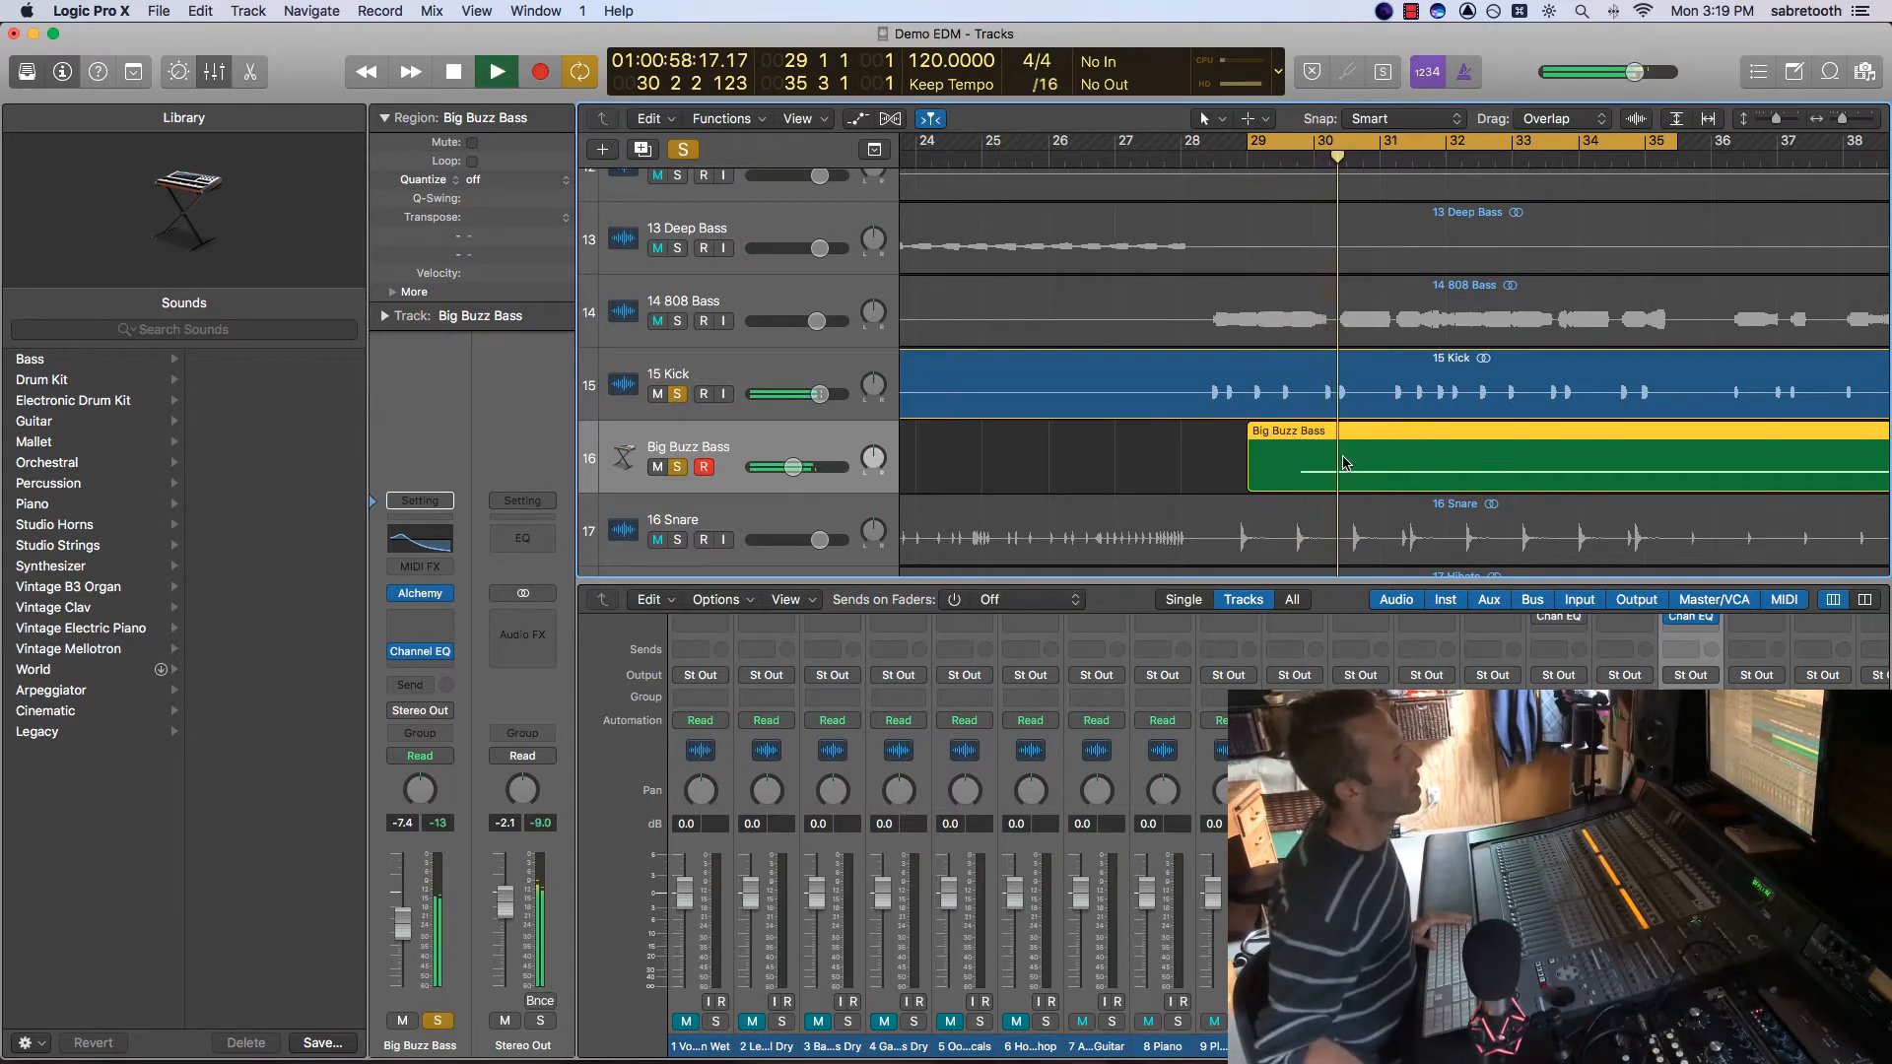
{"action": "key", "text": "space"}
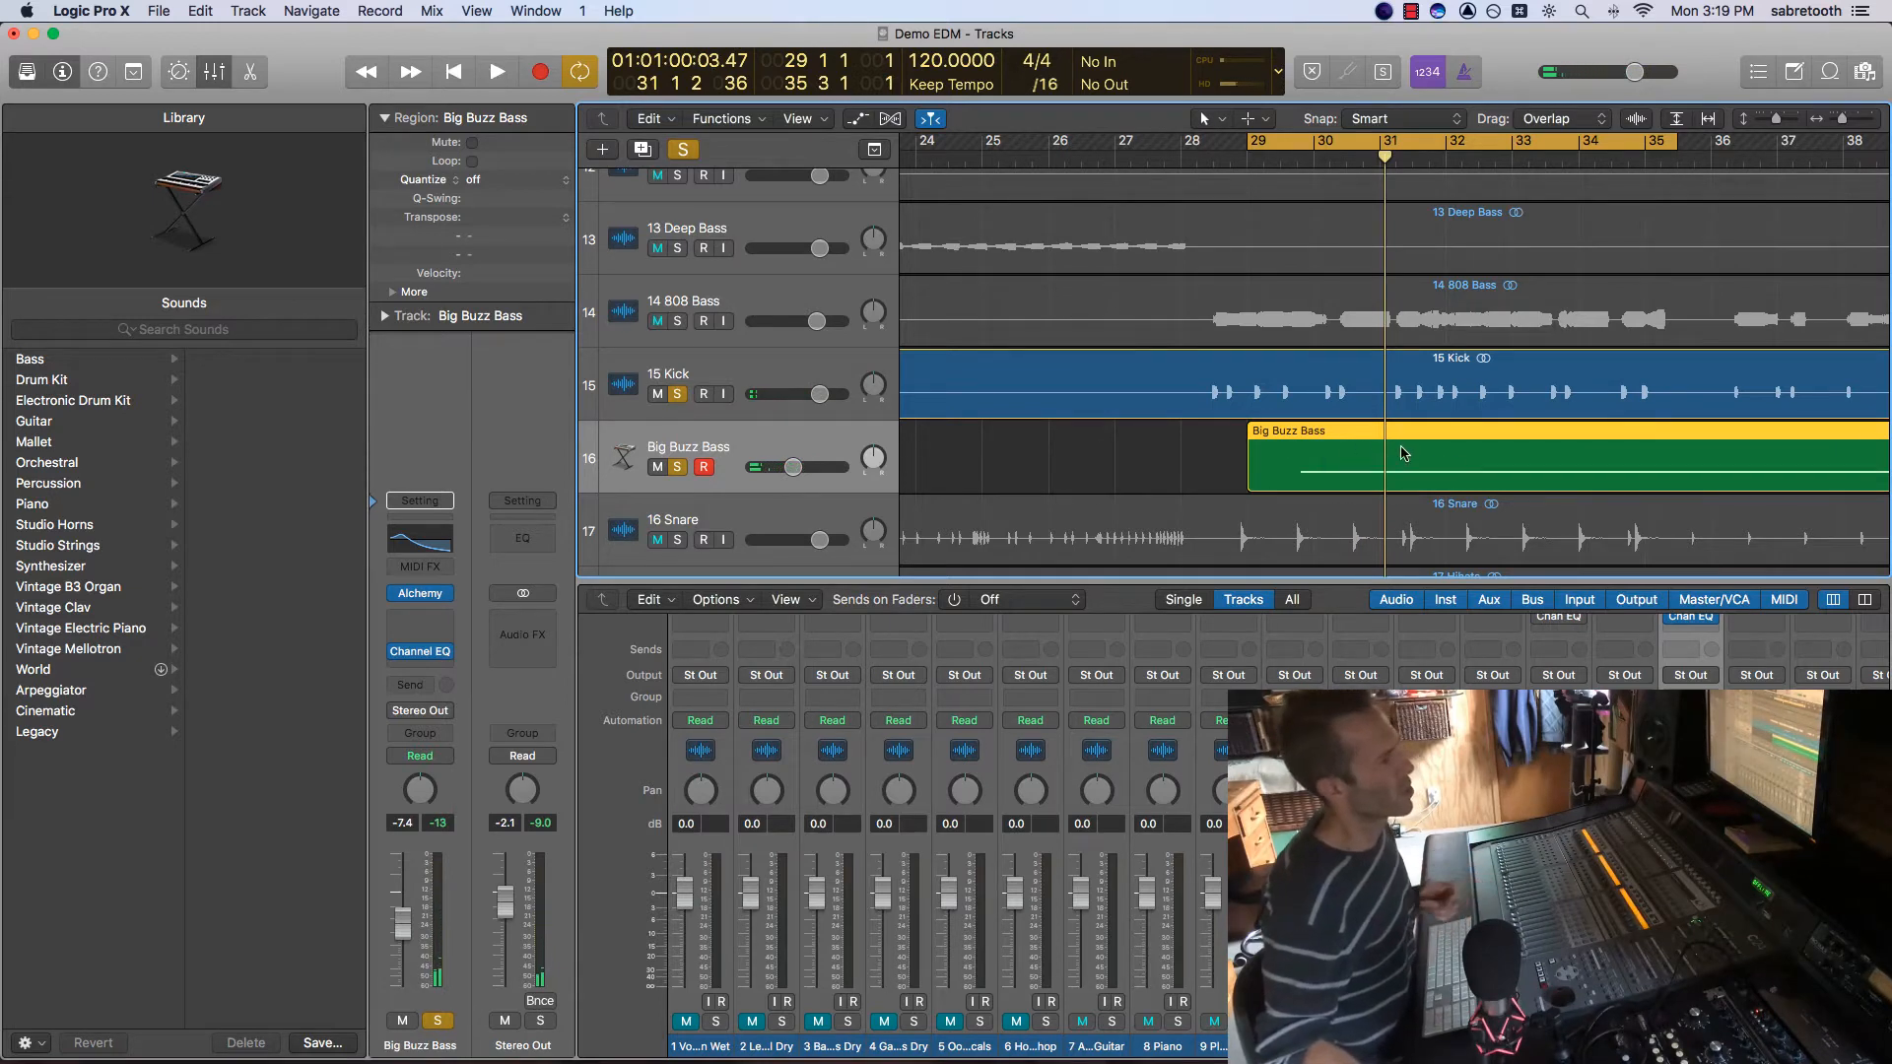
Open the Big Buzz Bass region's notes and try its long note at neighbouring pitches while the kick plays.
{"action": "double_click", "coordinate": [1273, 465]}
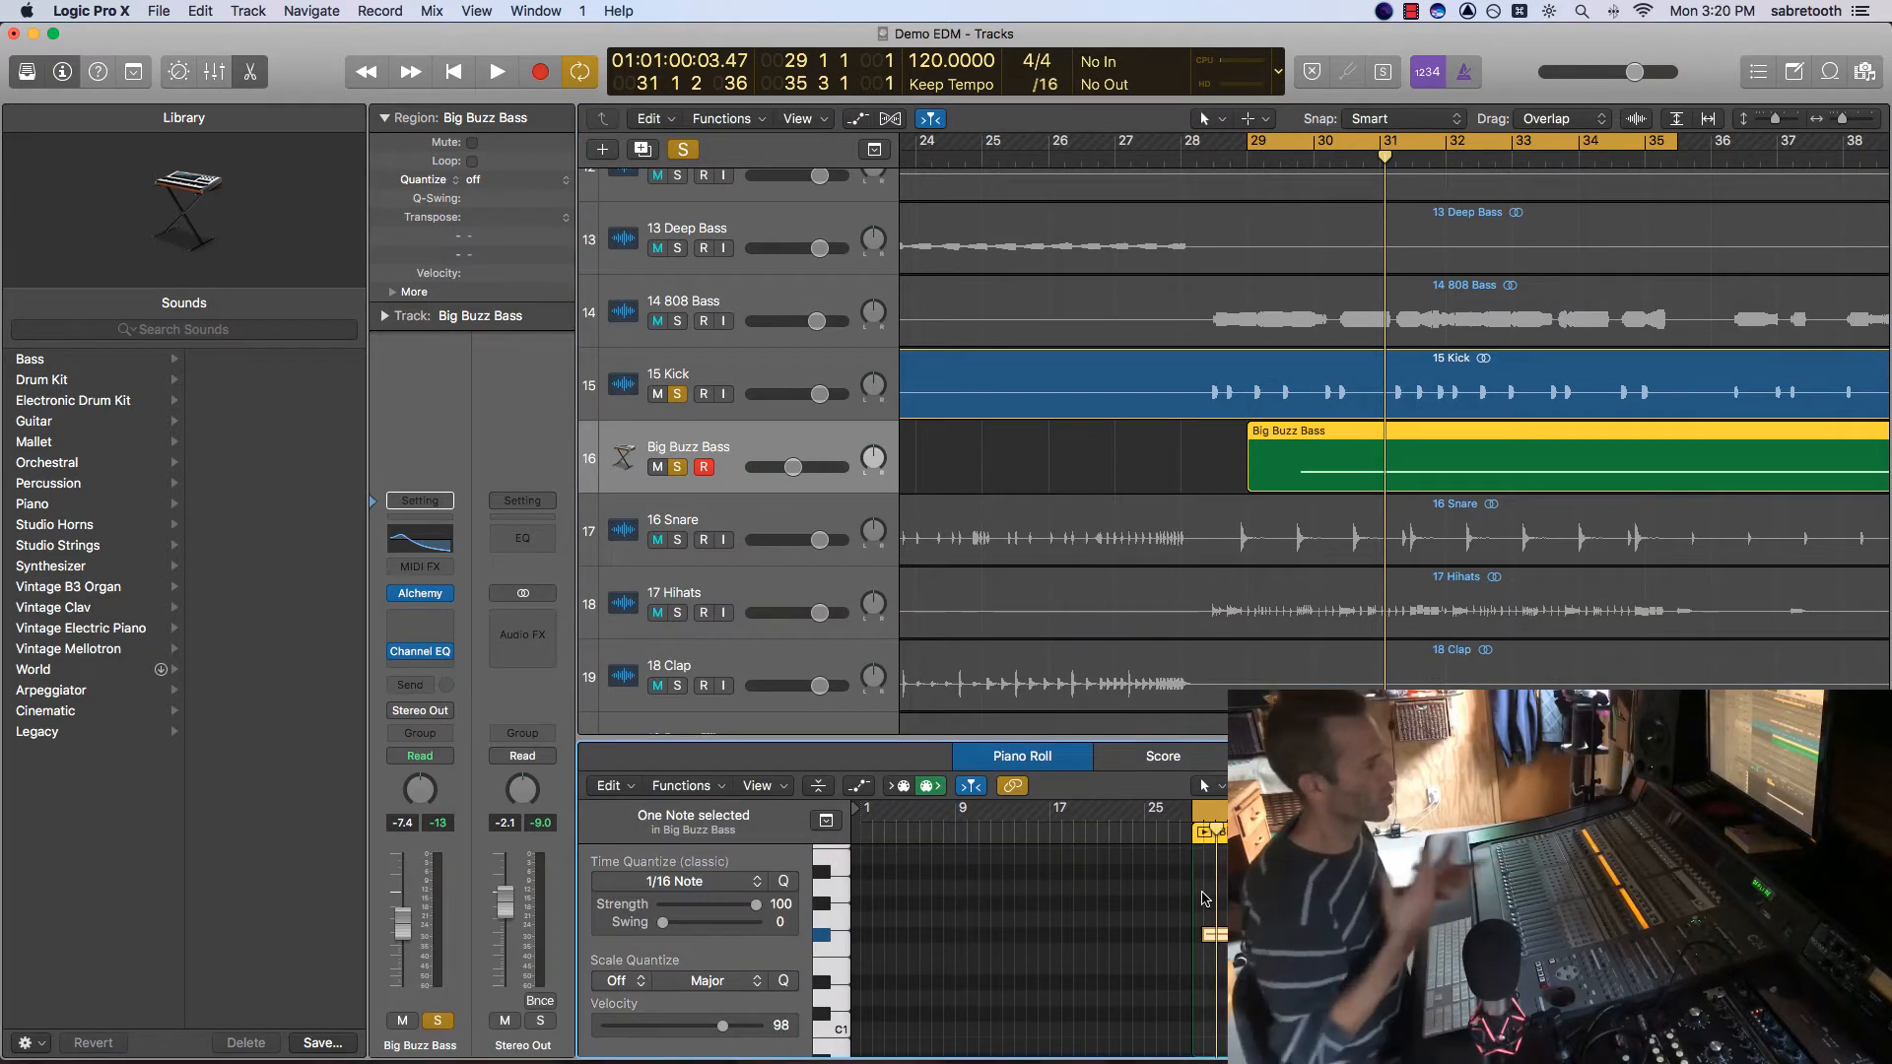
{"action": "key", "text": "space"}
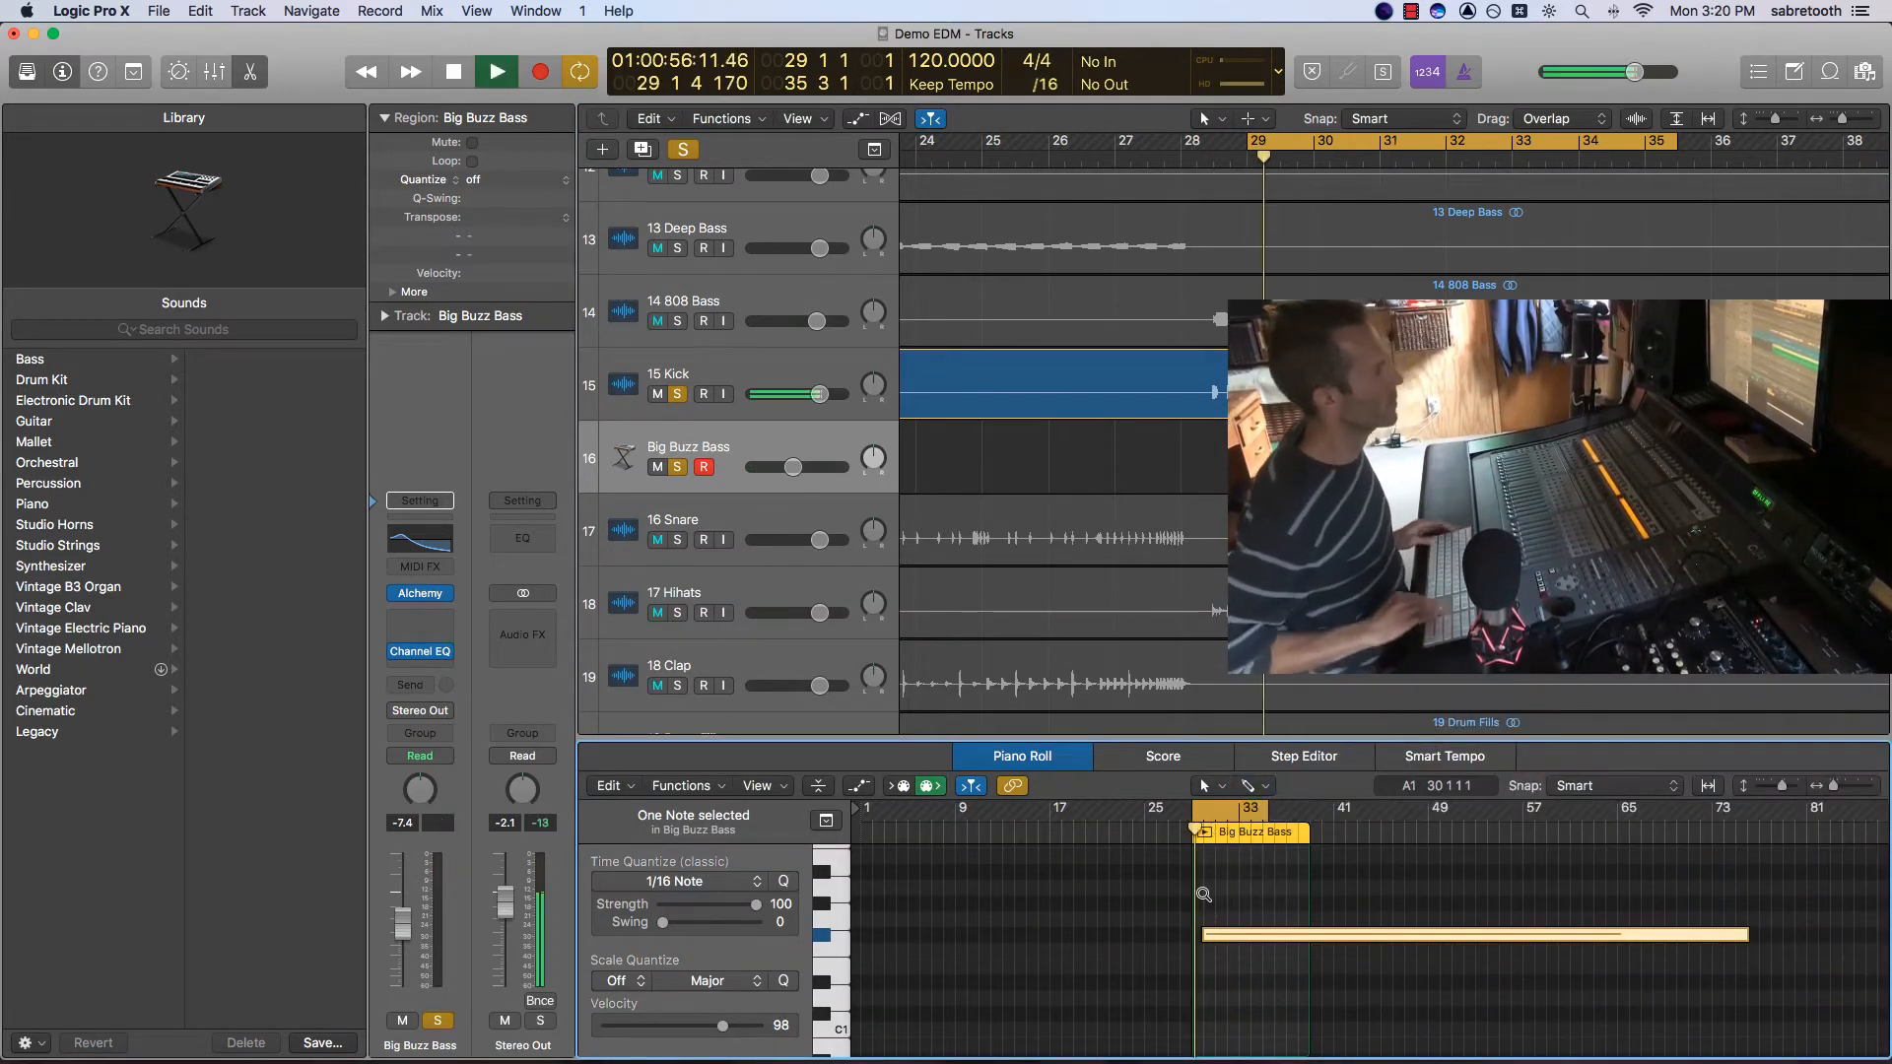
{"action": "key", "text": "alt+Up"}
{"action": "key", "text": "alt+Up"}
{"action": "key", "text": "alt+Up"}
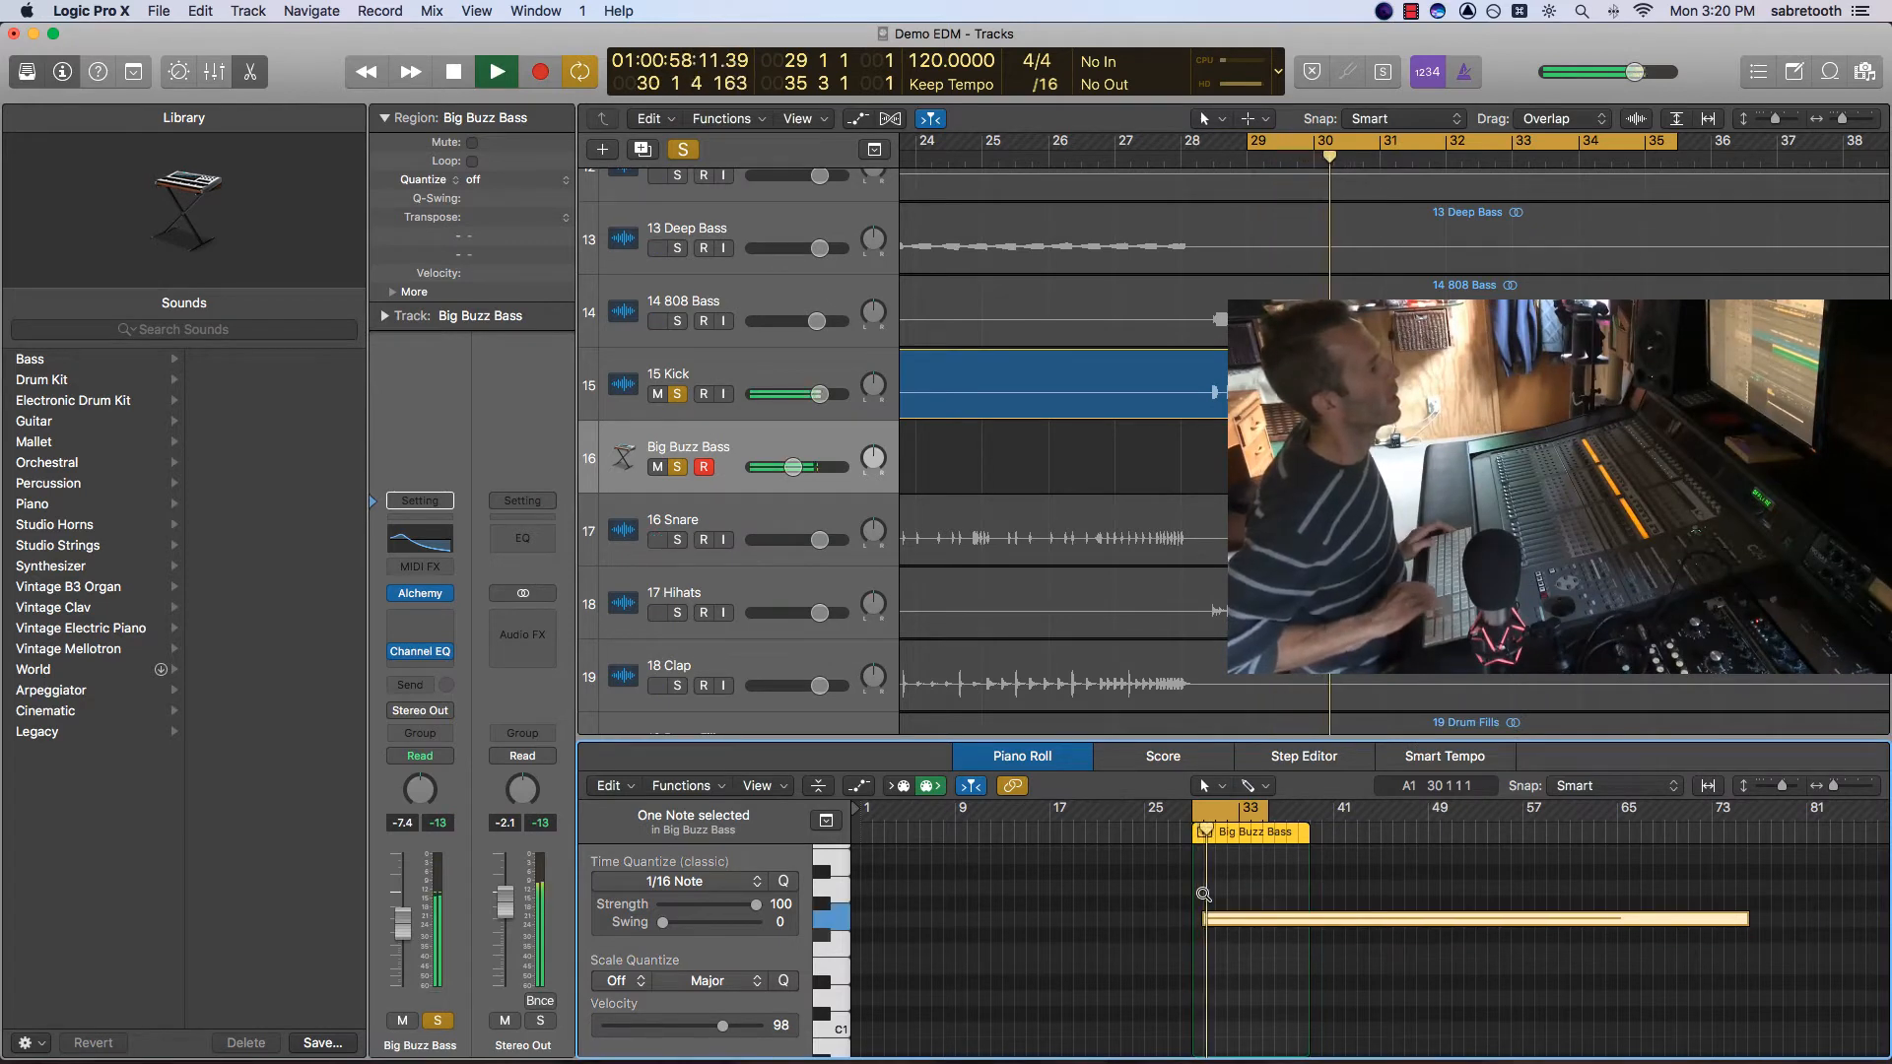
{"action": "key", "text": "alt+Down"}
{"action": "key", "text": "alt+Down"}
{"action": "key", "text": "alt+Up"}
{"action": "key", "text": "space"}
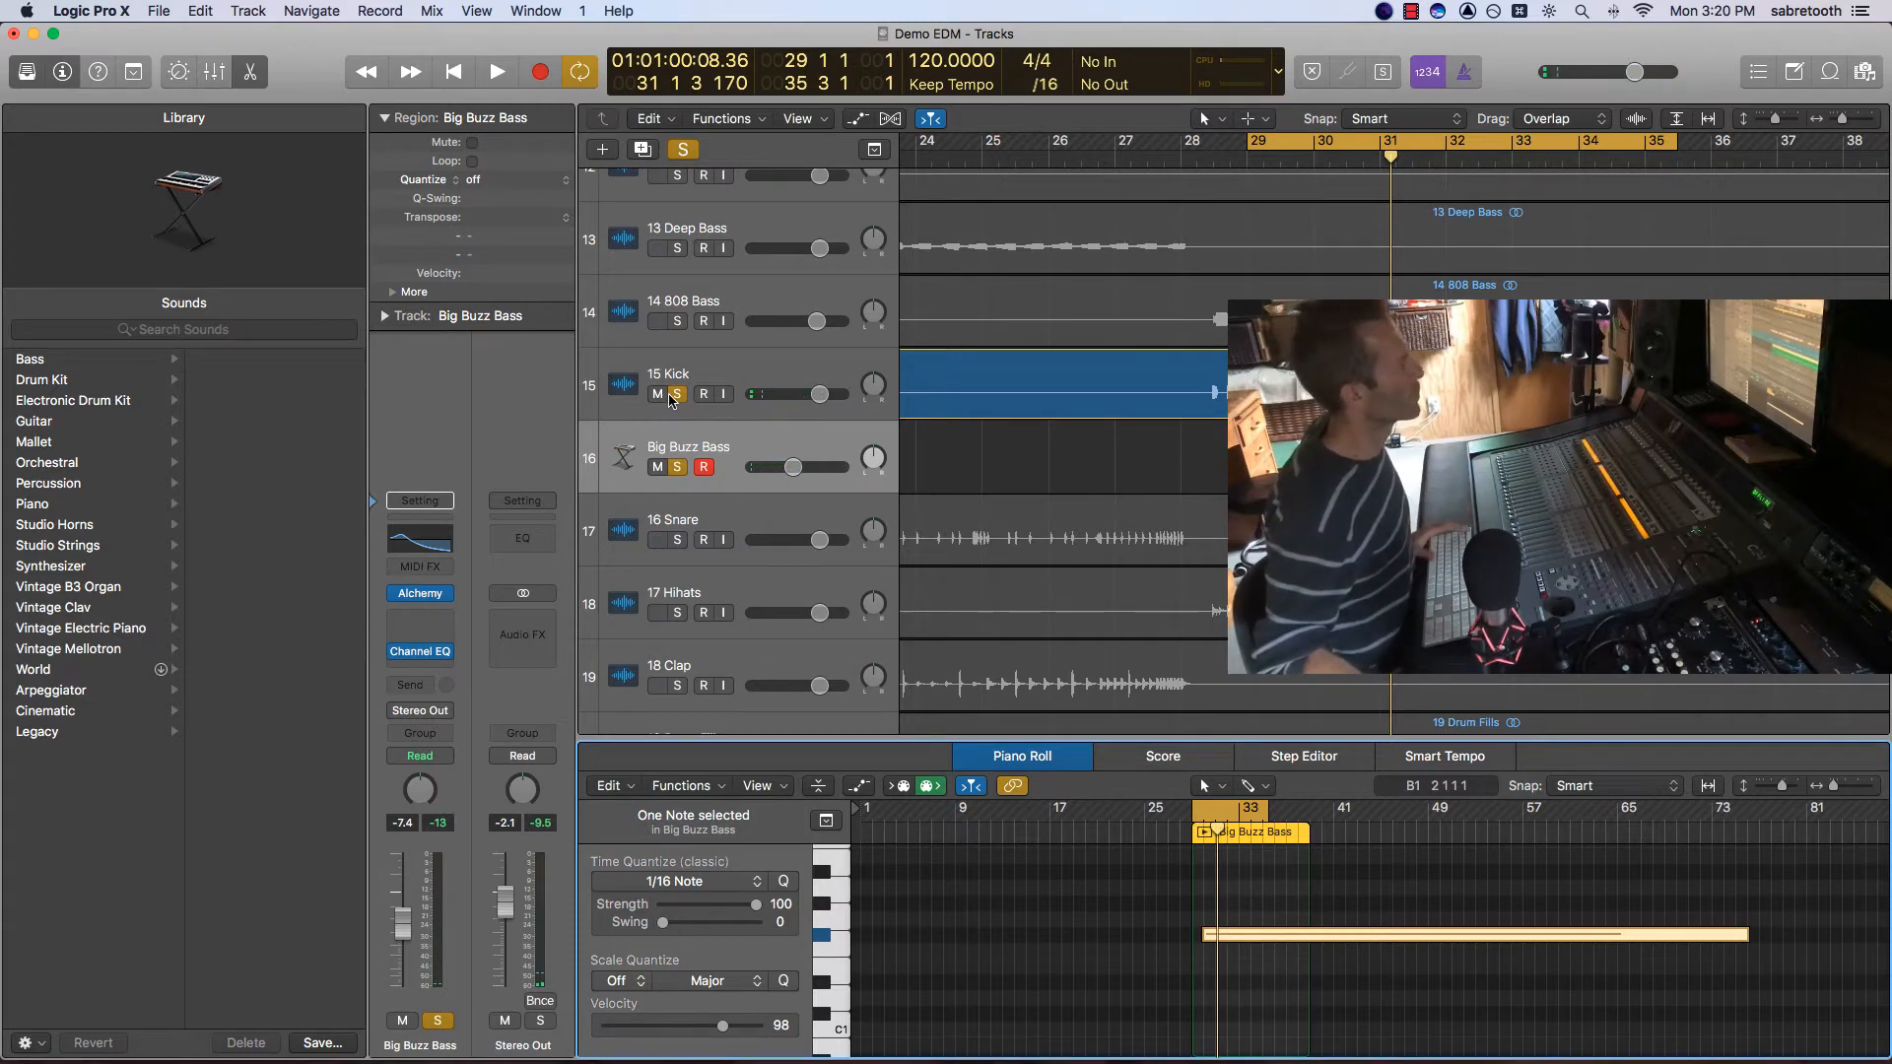
Take the 15 Kick track off solo so that only the Big Buzz Bass is soloed.
{"action": "left_click", "coordinate": [680, 469]}
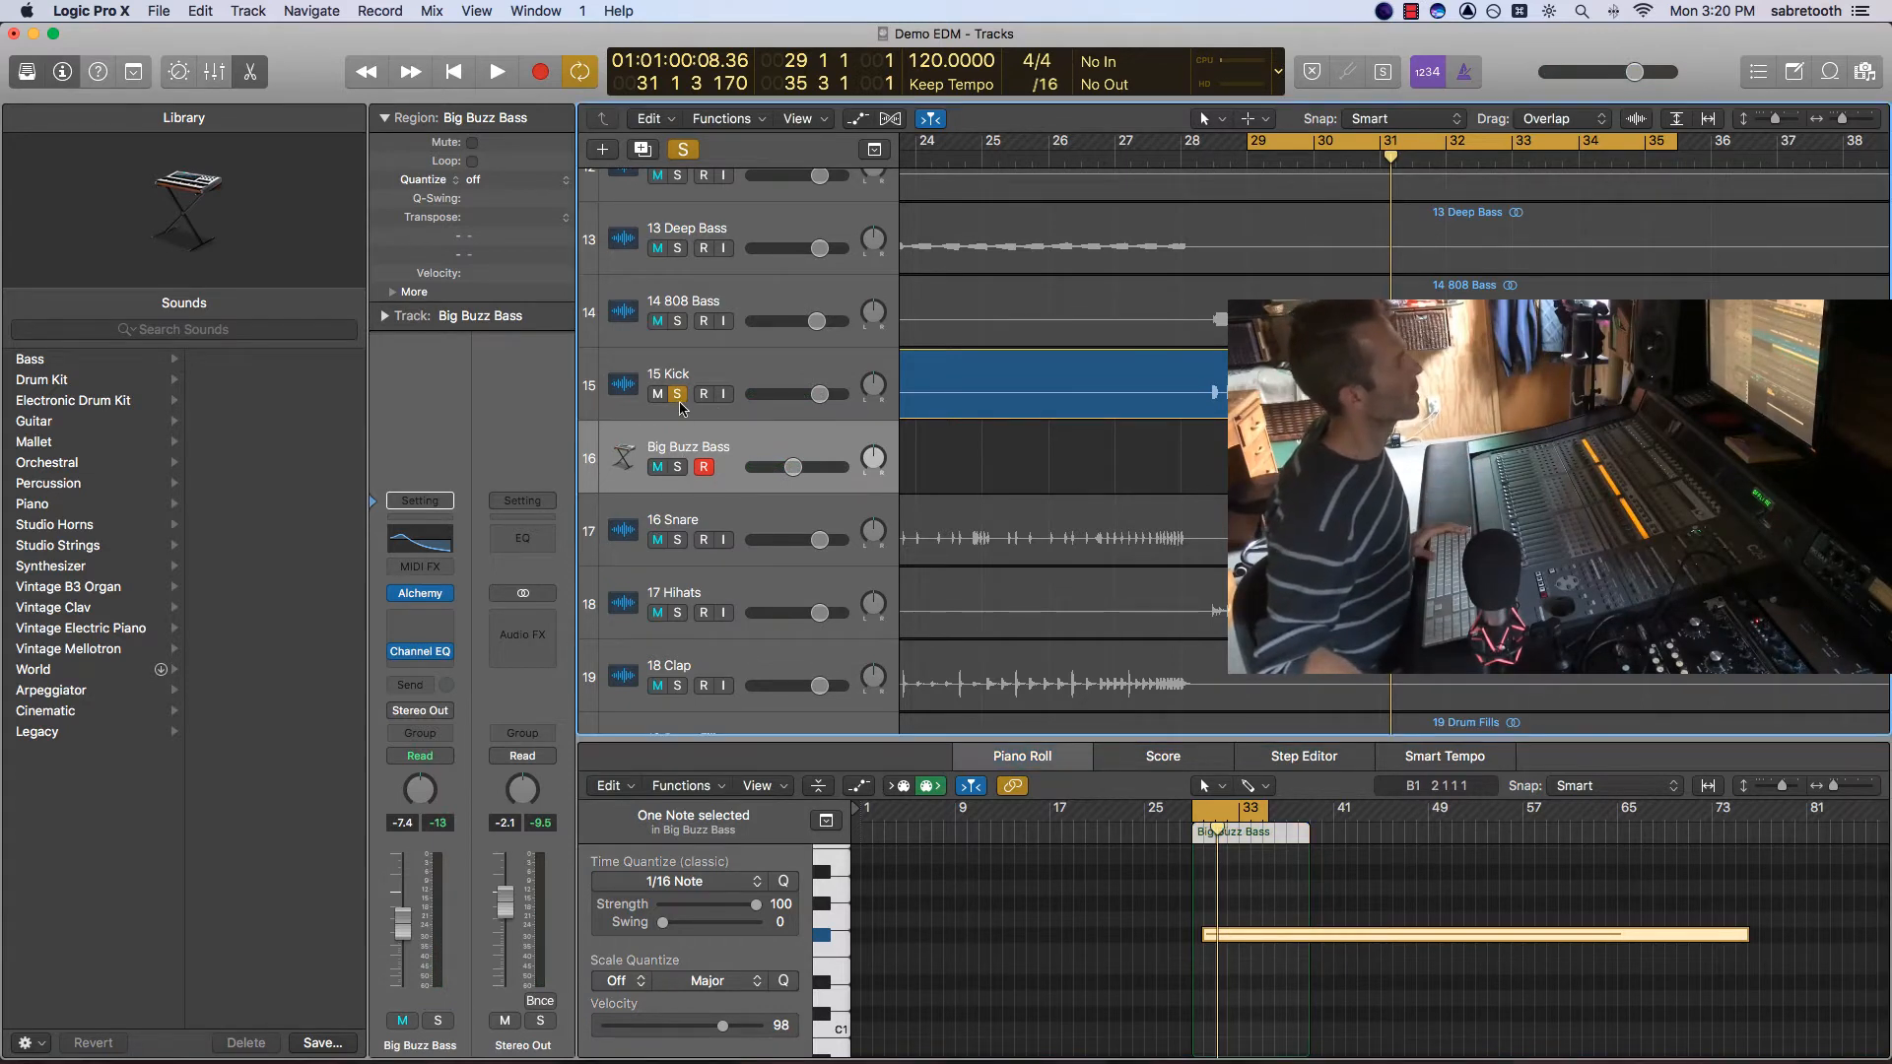
{"action": "left_click", "coordinate": [677, 395]}
{"action": "left_click", "coordinate": [677, 467]}
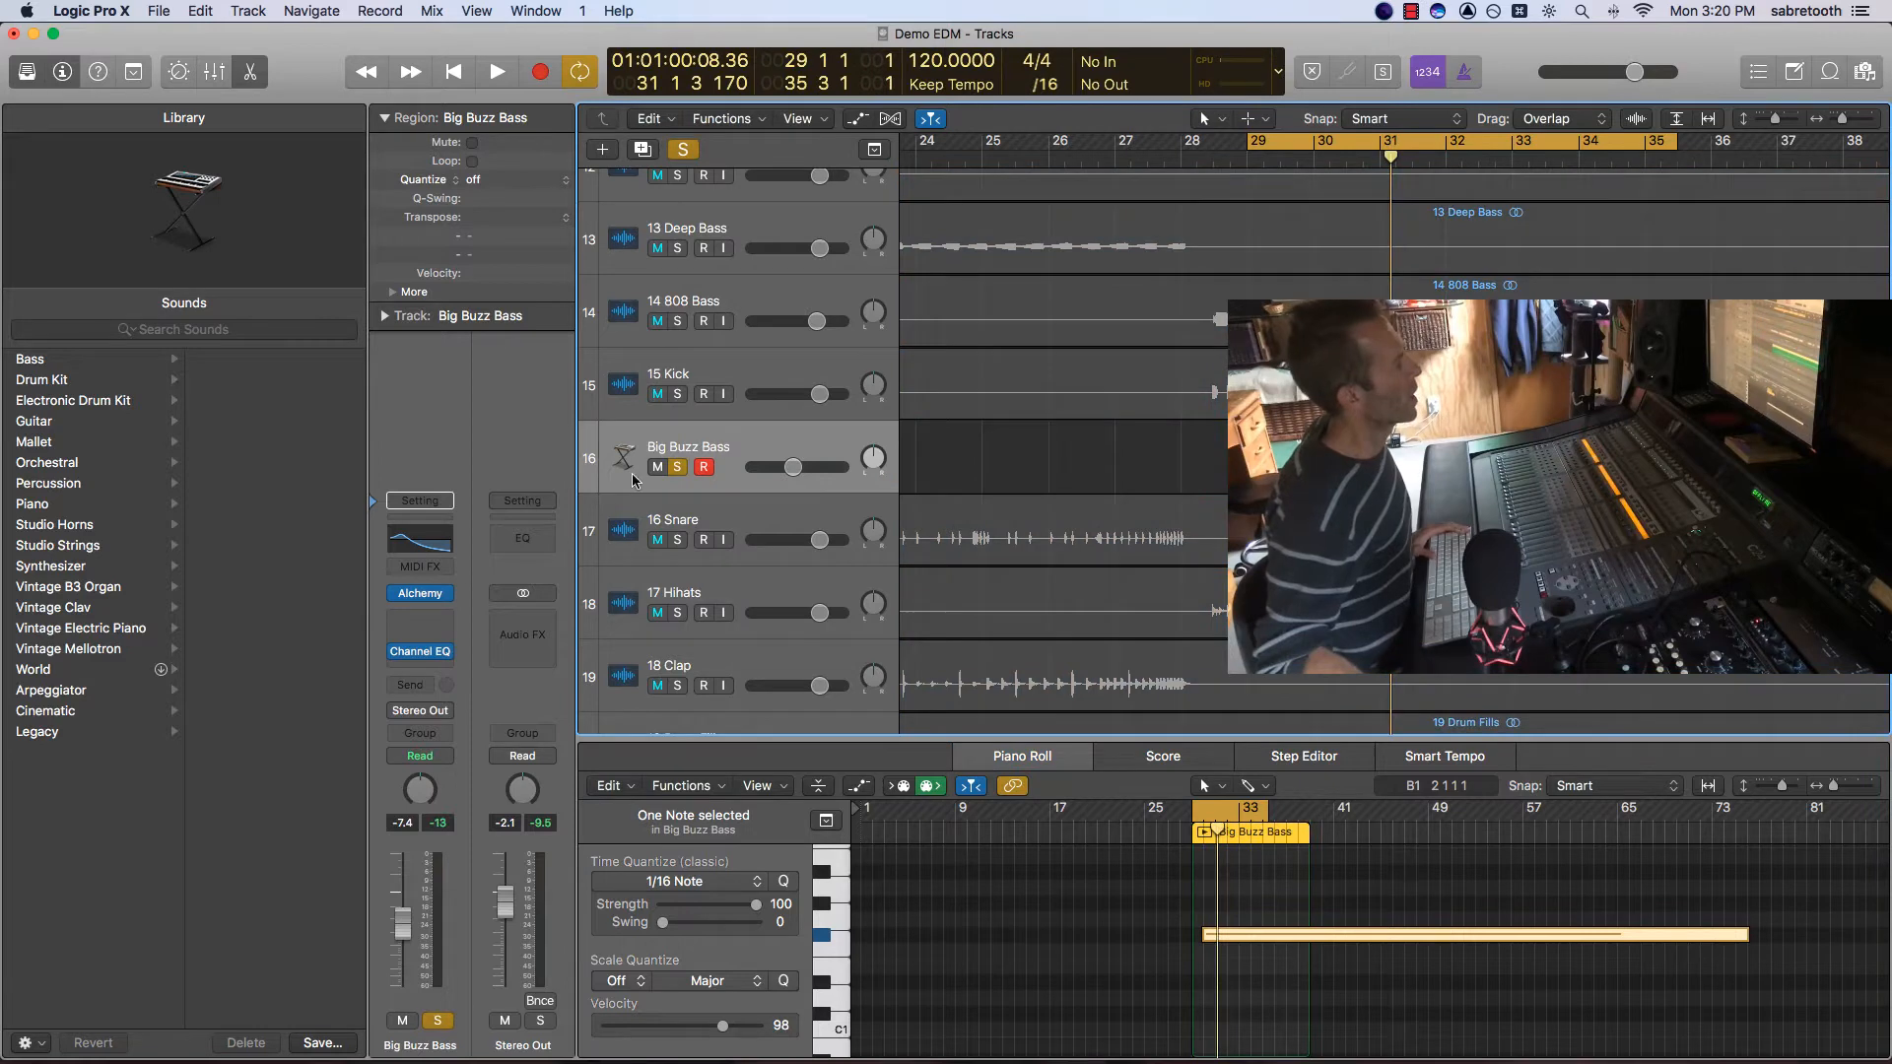
Insert a Noise Gate on the Big Buzz Bass track and set its side chain to 15 Kick (Audio 16).
{"action": "left_click", "coordinate": [420, 616]}
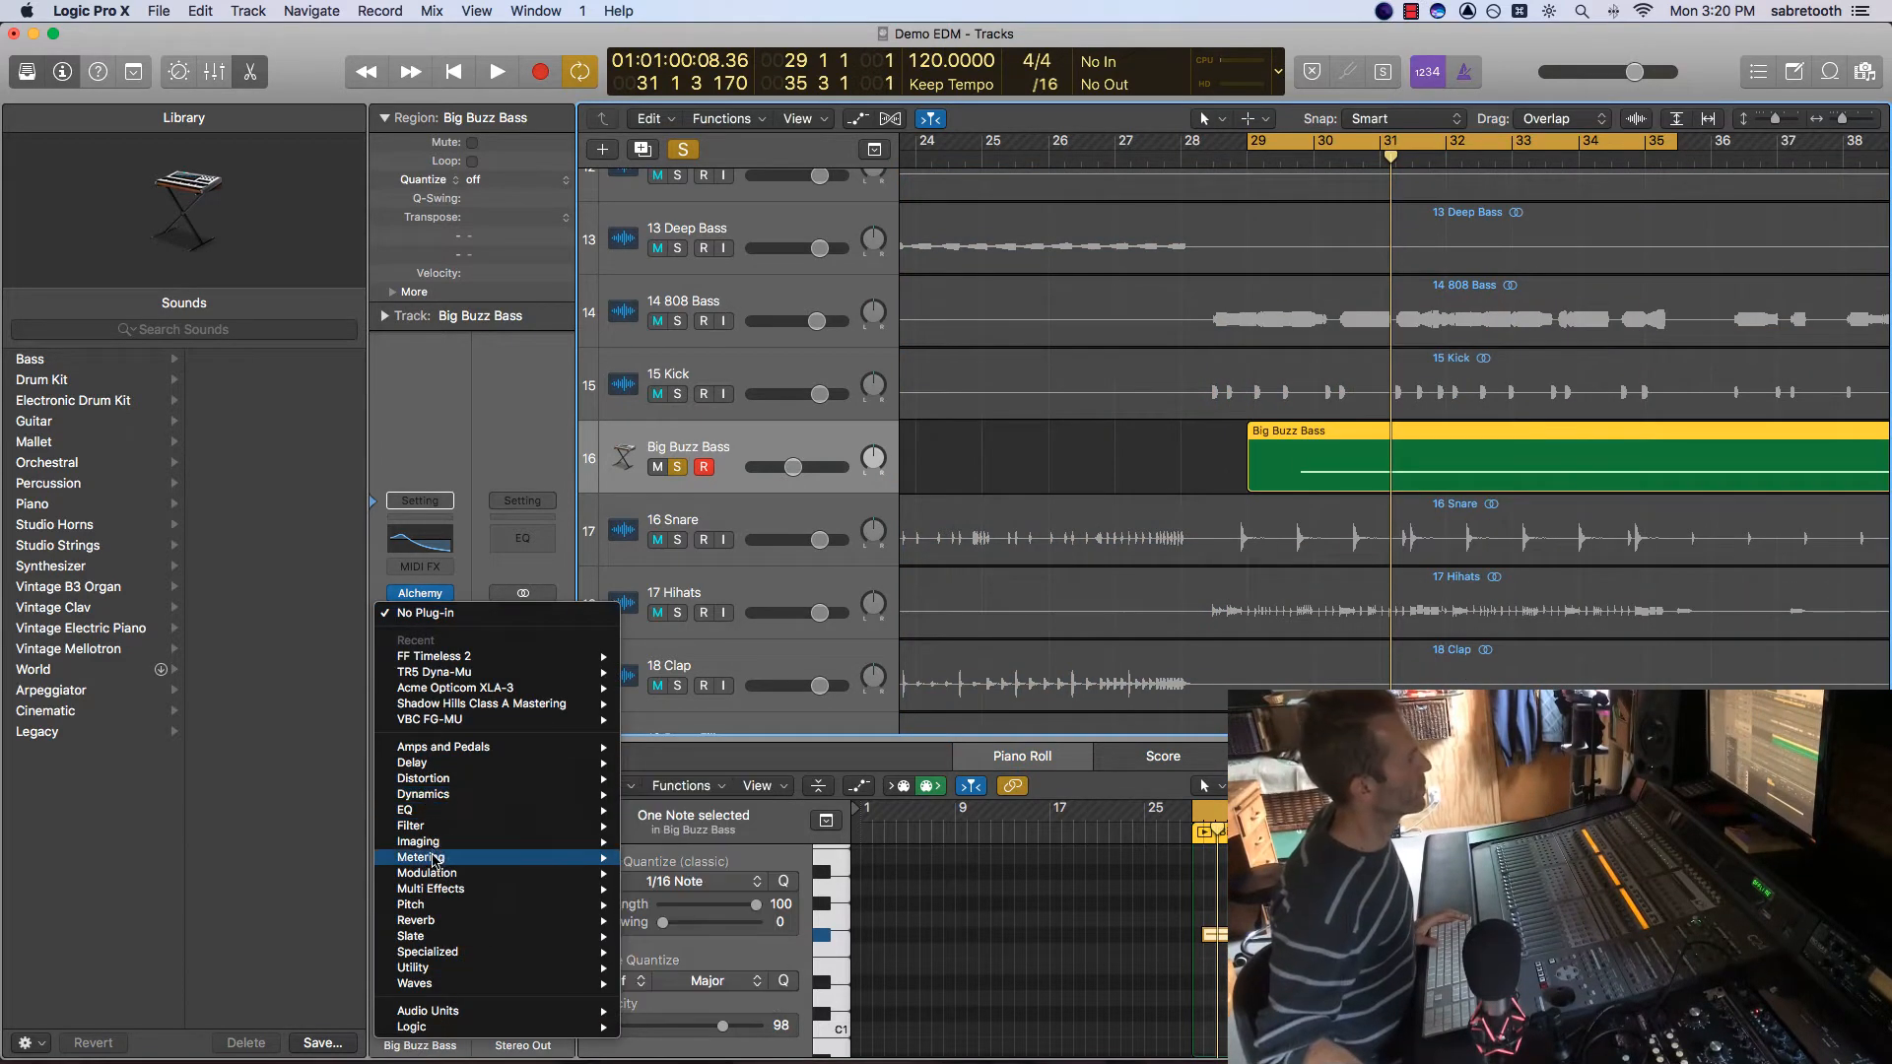
{"action": "mouse_move", "coordinate": [437, 810]}
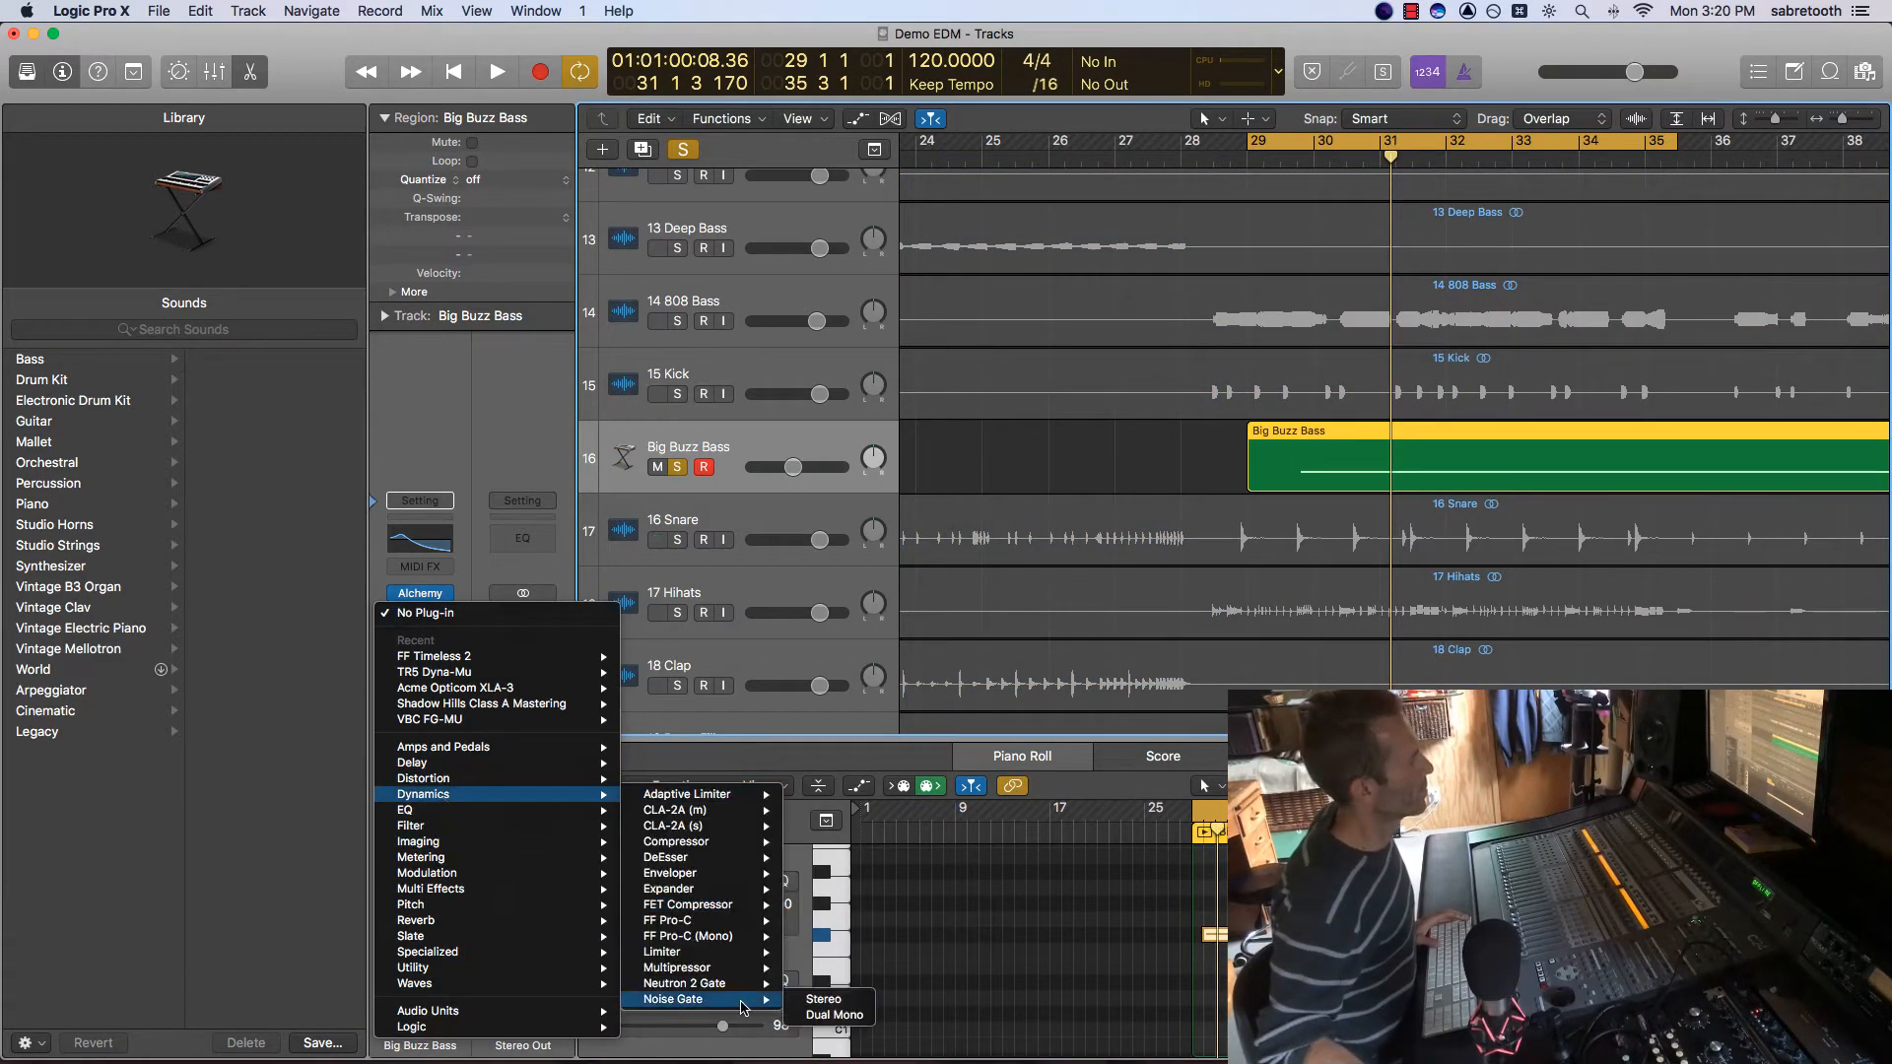
{"action": "left_click", "coordinate": [741, 1003]}
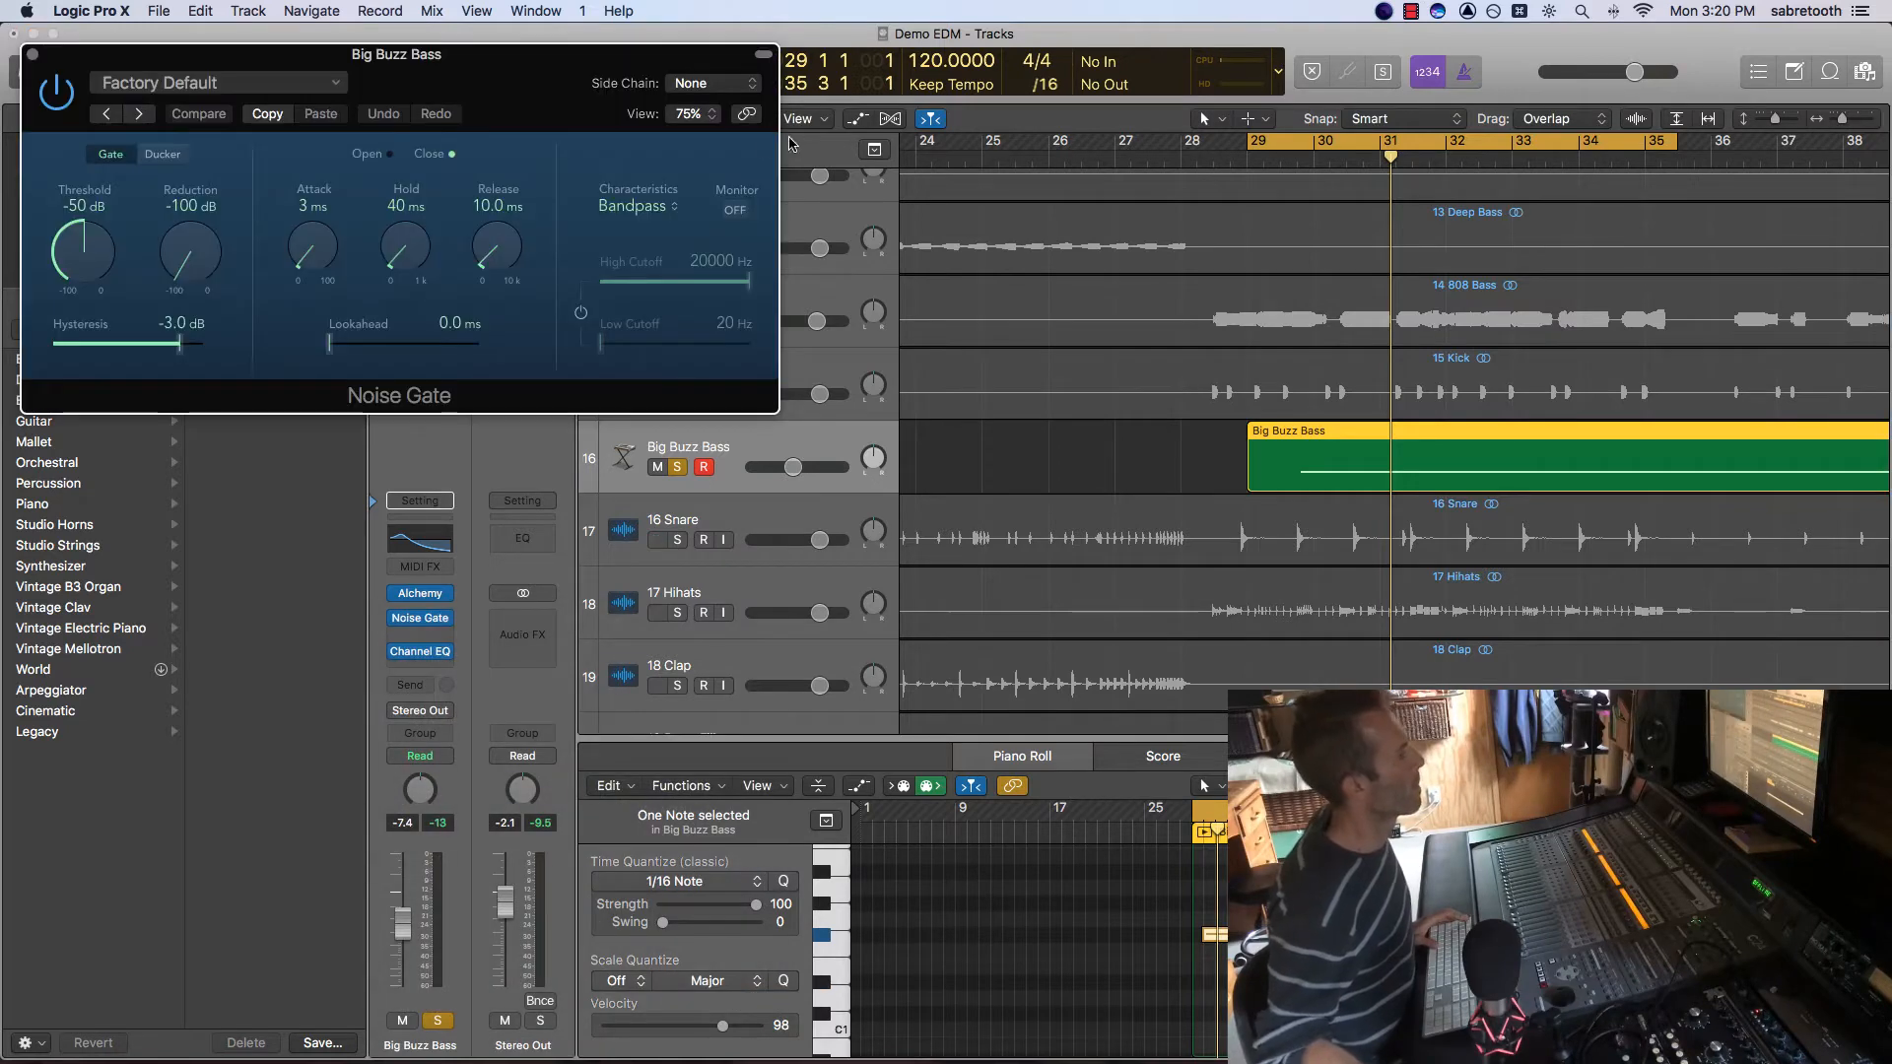
{"action": "left_click", "coordinate": [719, 89]}
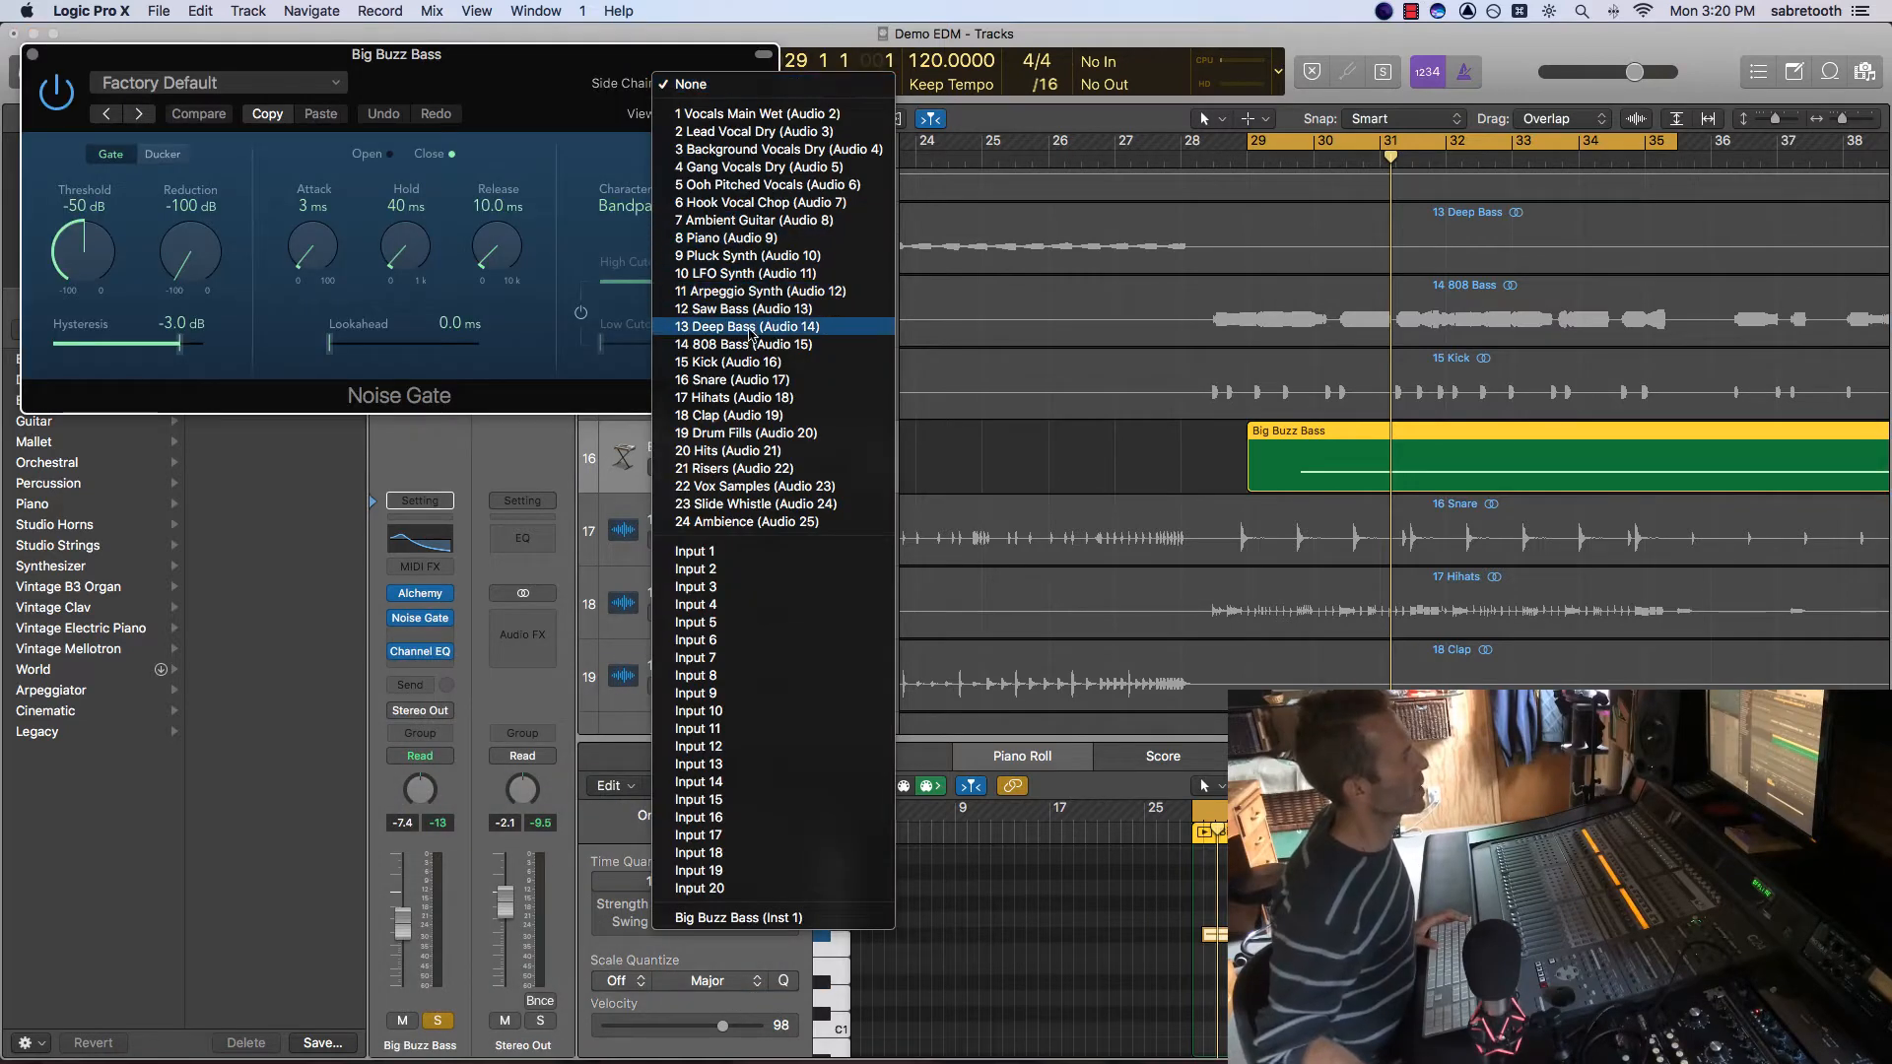
{"action": "left_click", "coordinate": [749, 361]}
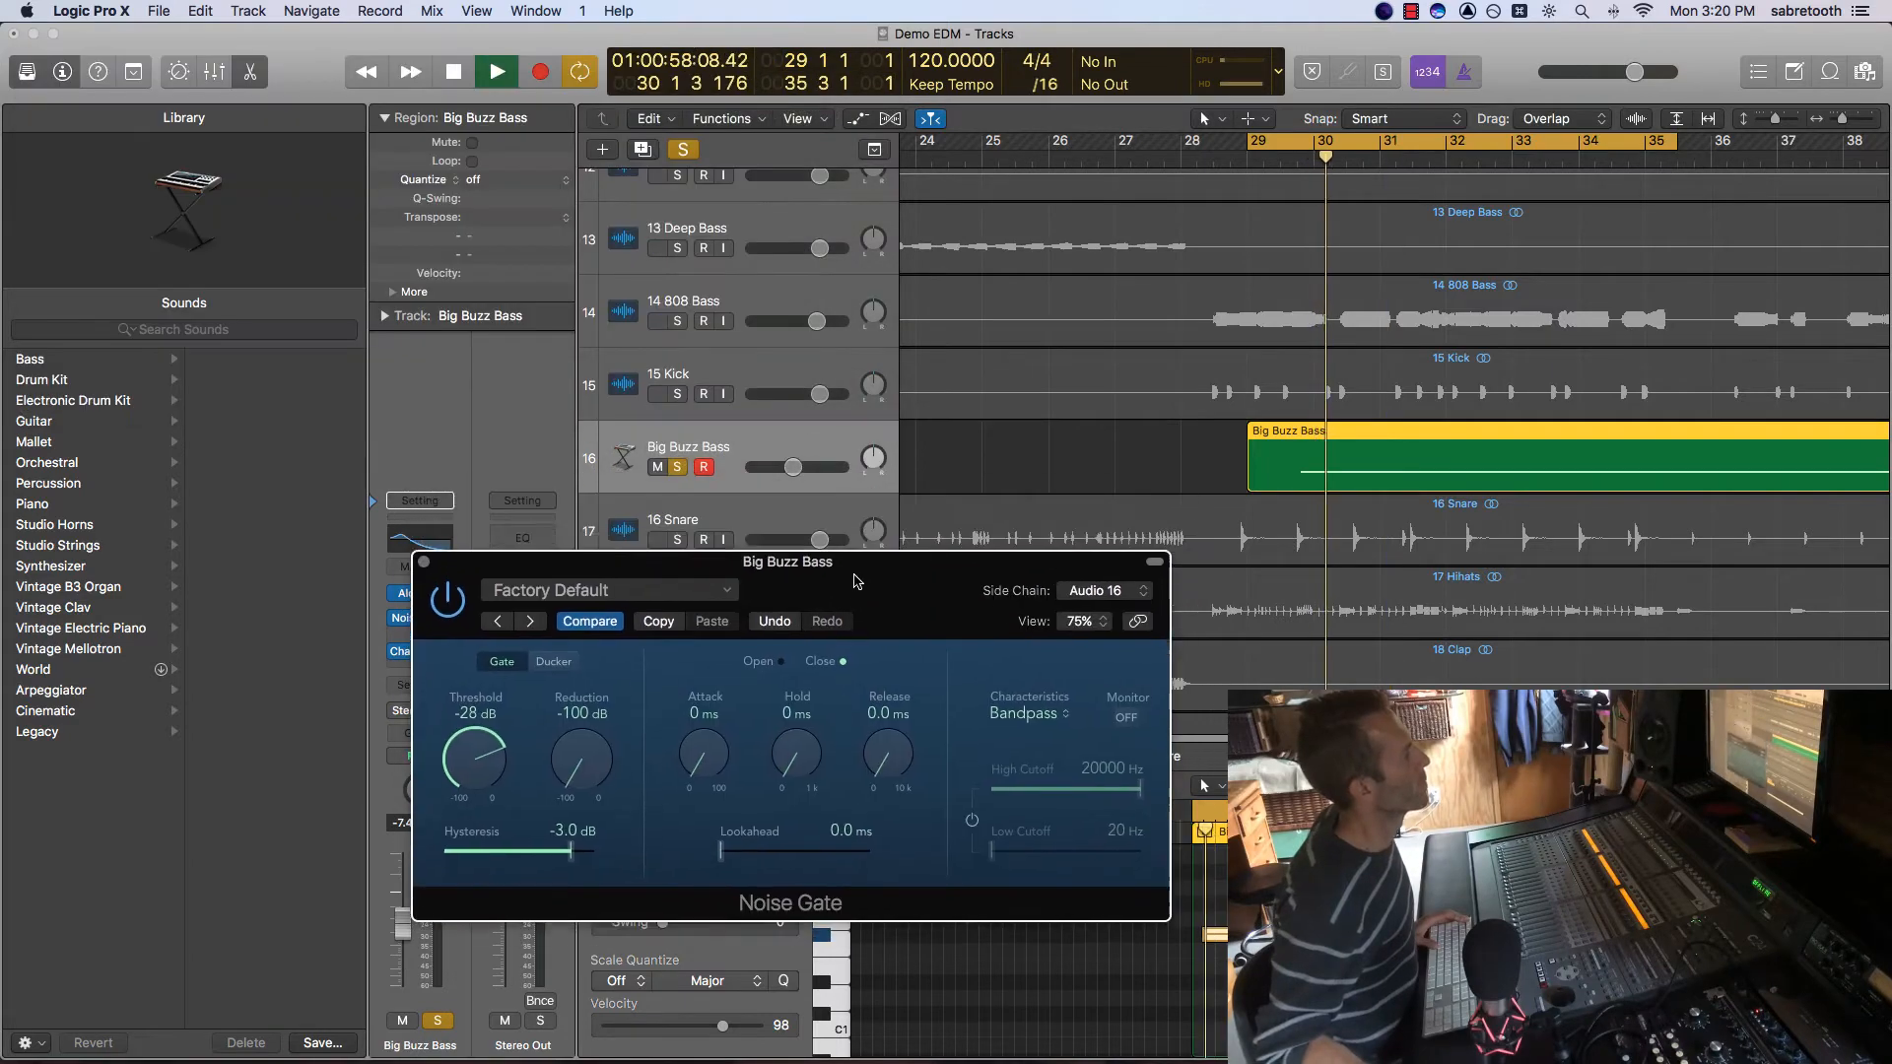
Solo the 15 Kick alongside the Big Buzz Bass and set the Noise Gate threshold to -20 dB.
{"action": "left_click_drag", "start_coordinate": [855, 581], "coordinate": [854, 560]}
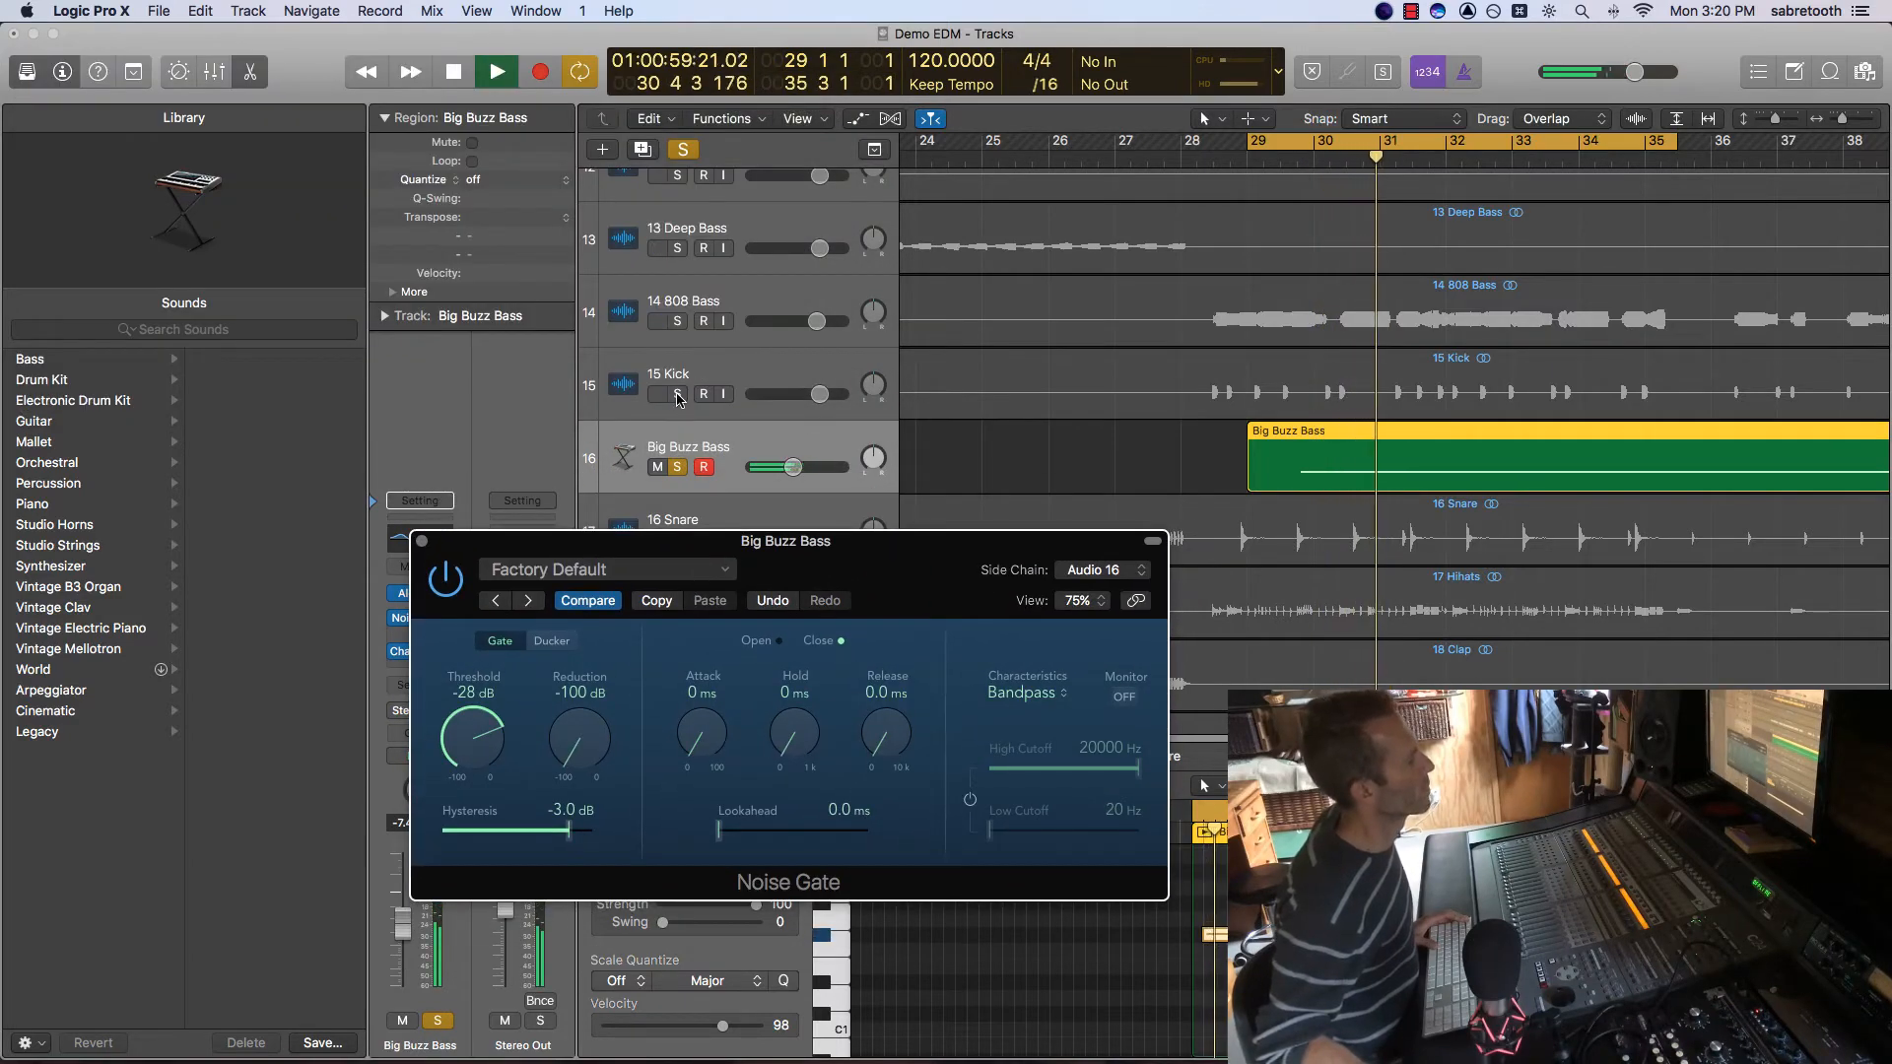
{"action": "left_click", "coordinate": [680, 394]}
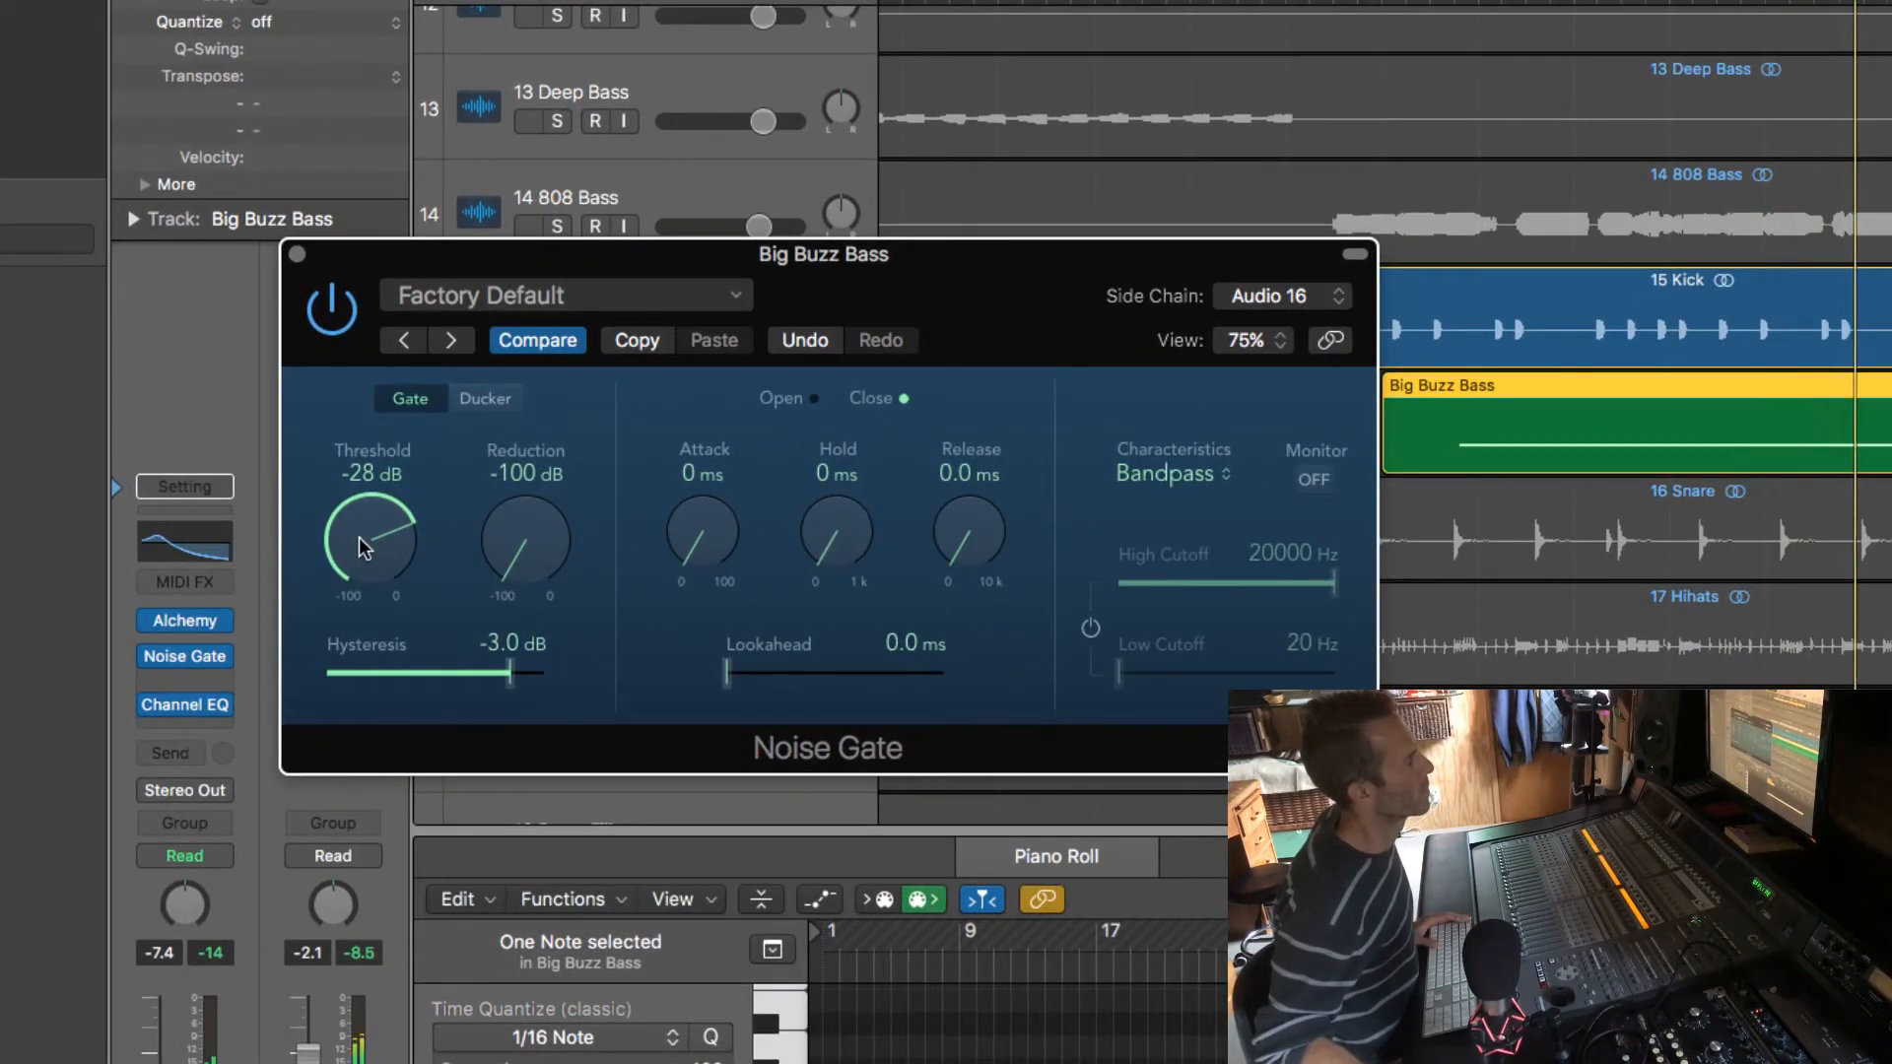
{"action": "left_click_drag", "start_coordinate": [358, 536], "coordinate": [409, 529]}
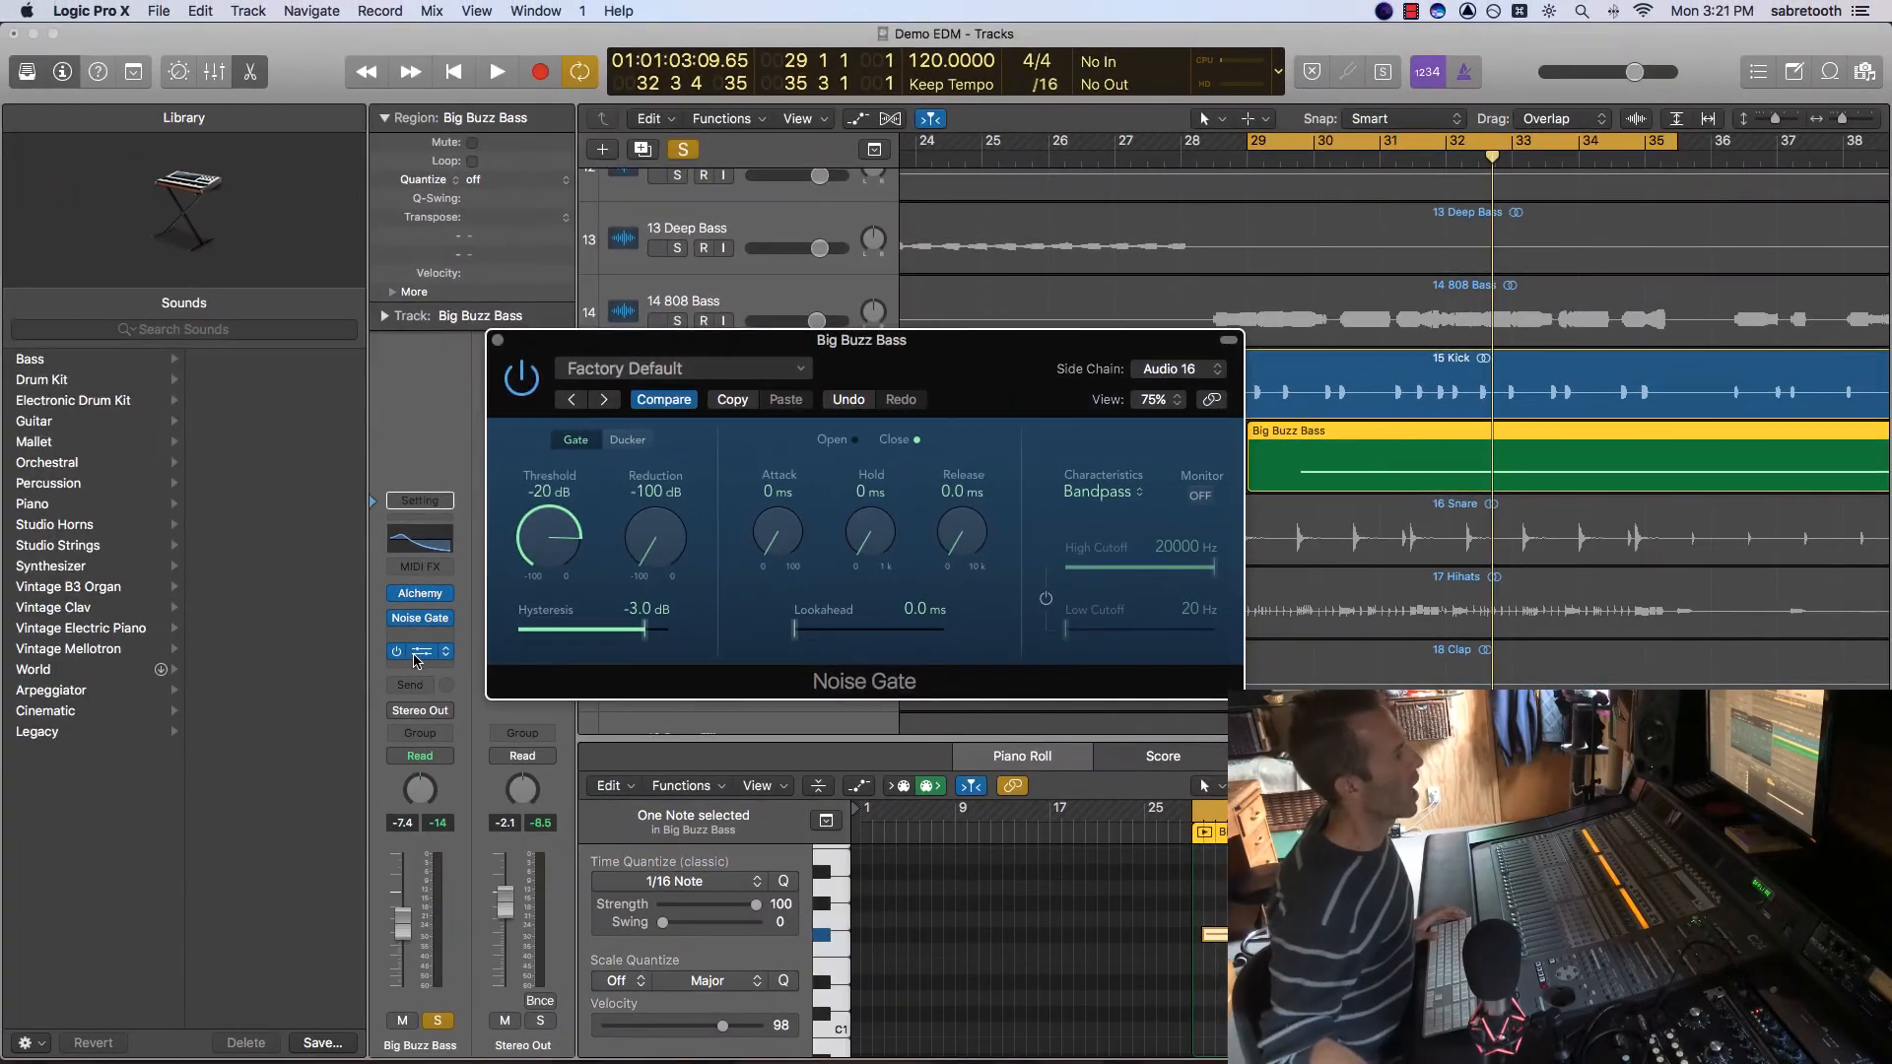
Set the low boost in the Big Buzz Bass Channel EQ to 51 Hz at +8 dB during playback and close both plug-in windows.
{"action": "left_click", "coordinate": [184, 703]}
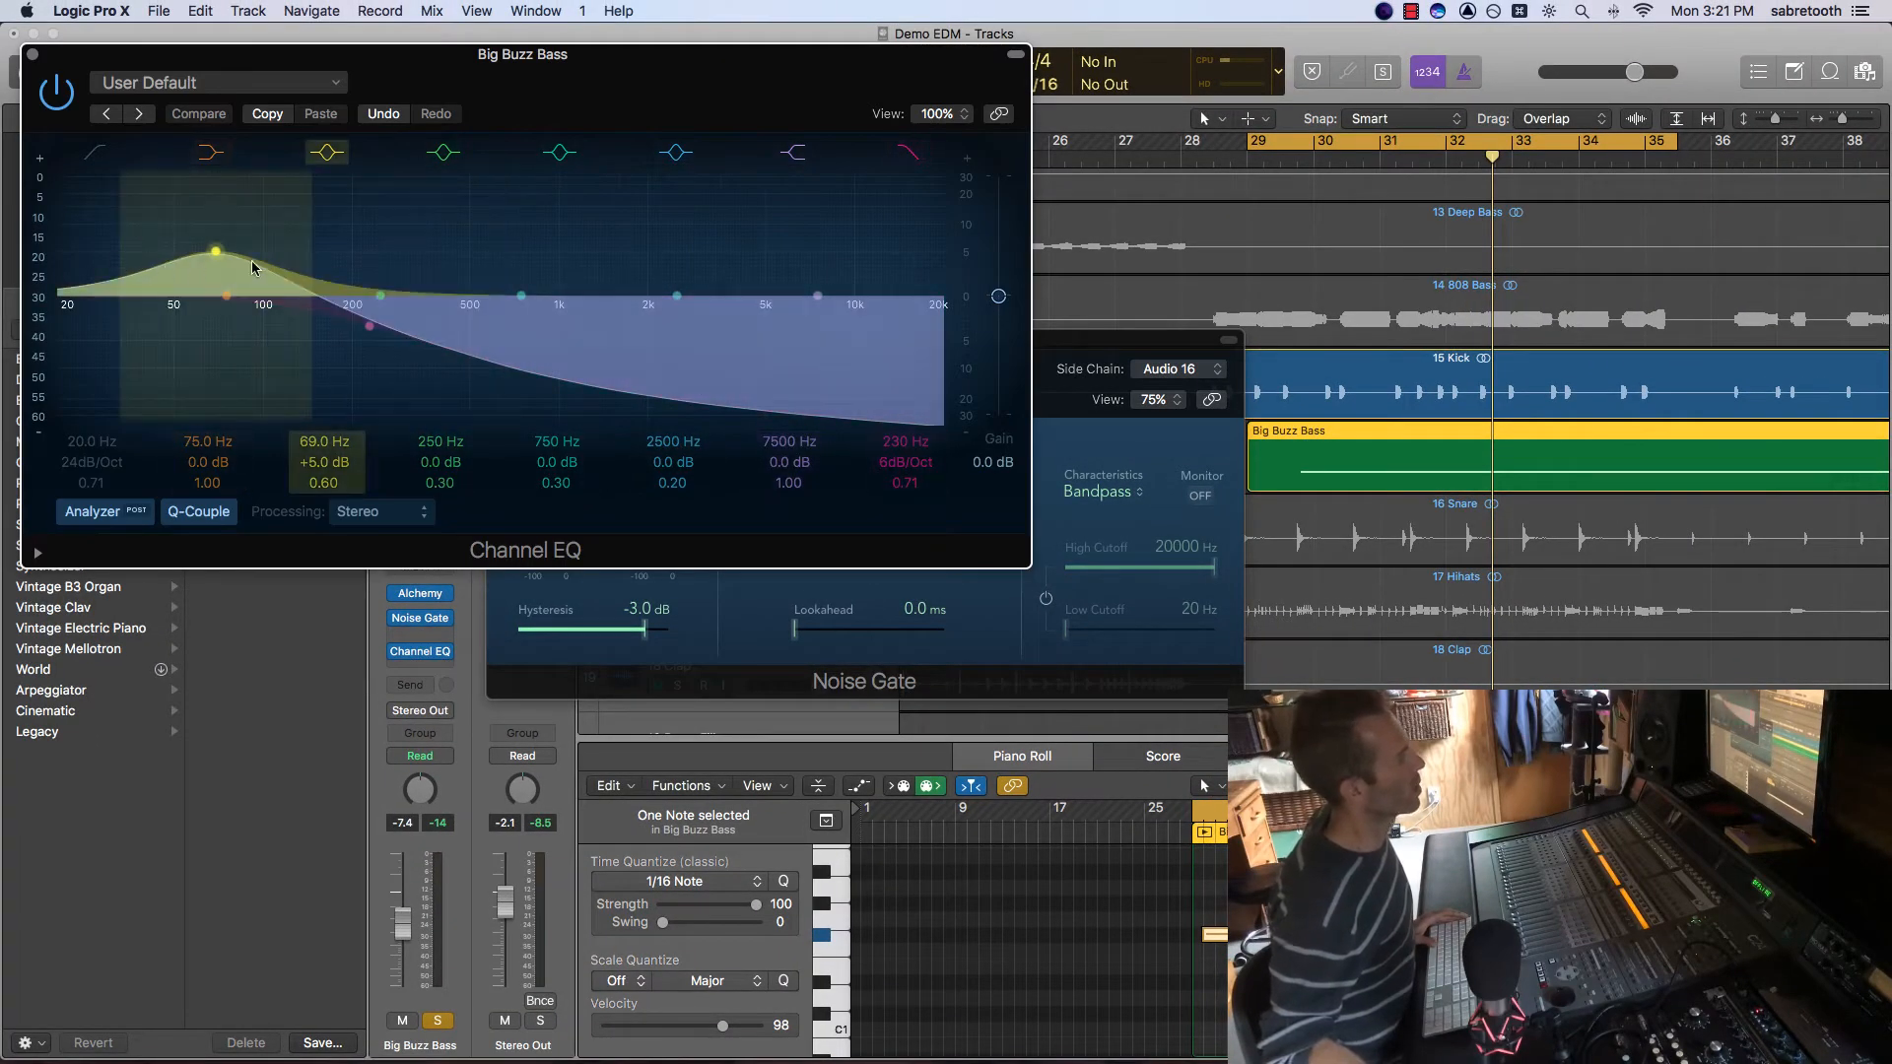
{"action": "key", "text": "space"}
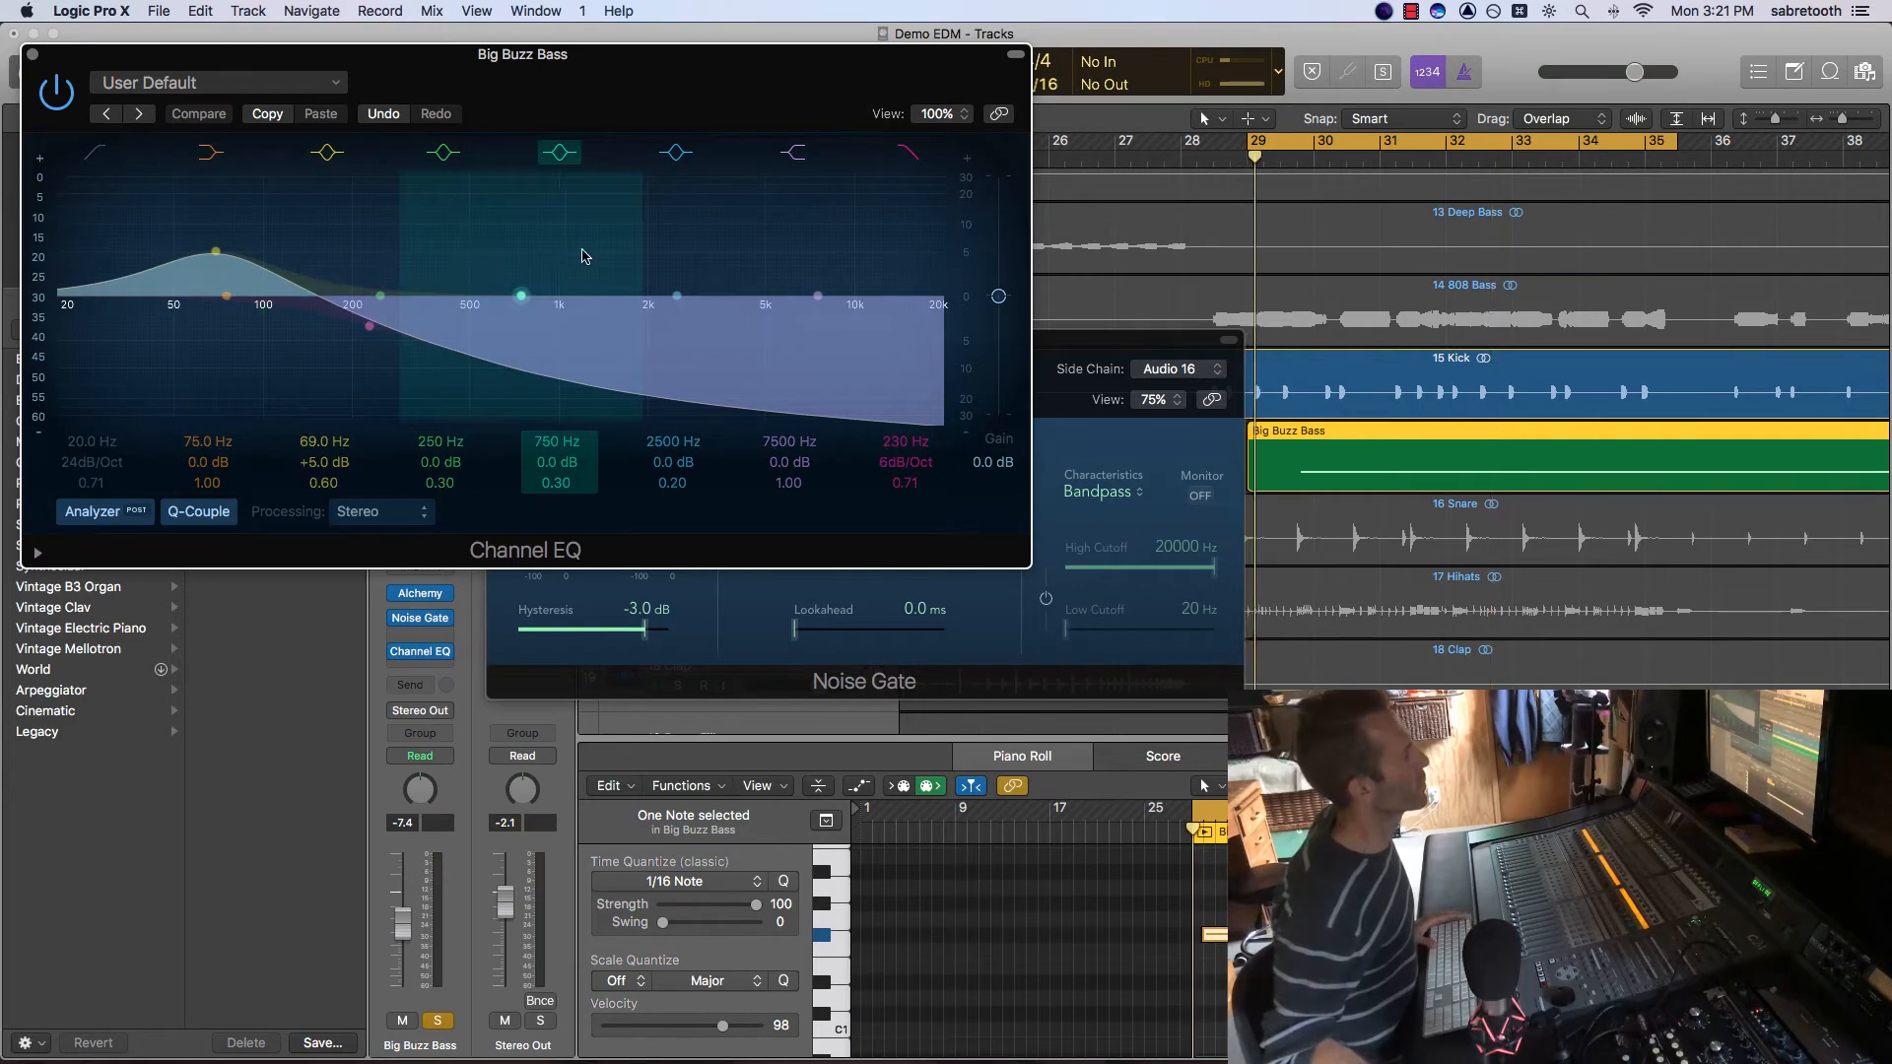
{"action": "key", "text": "space"}
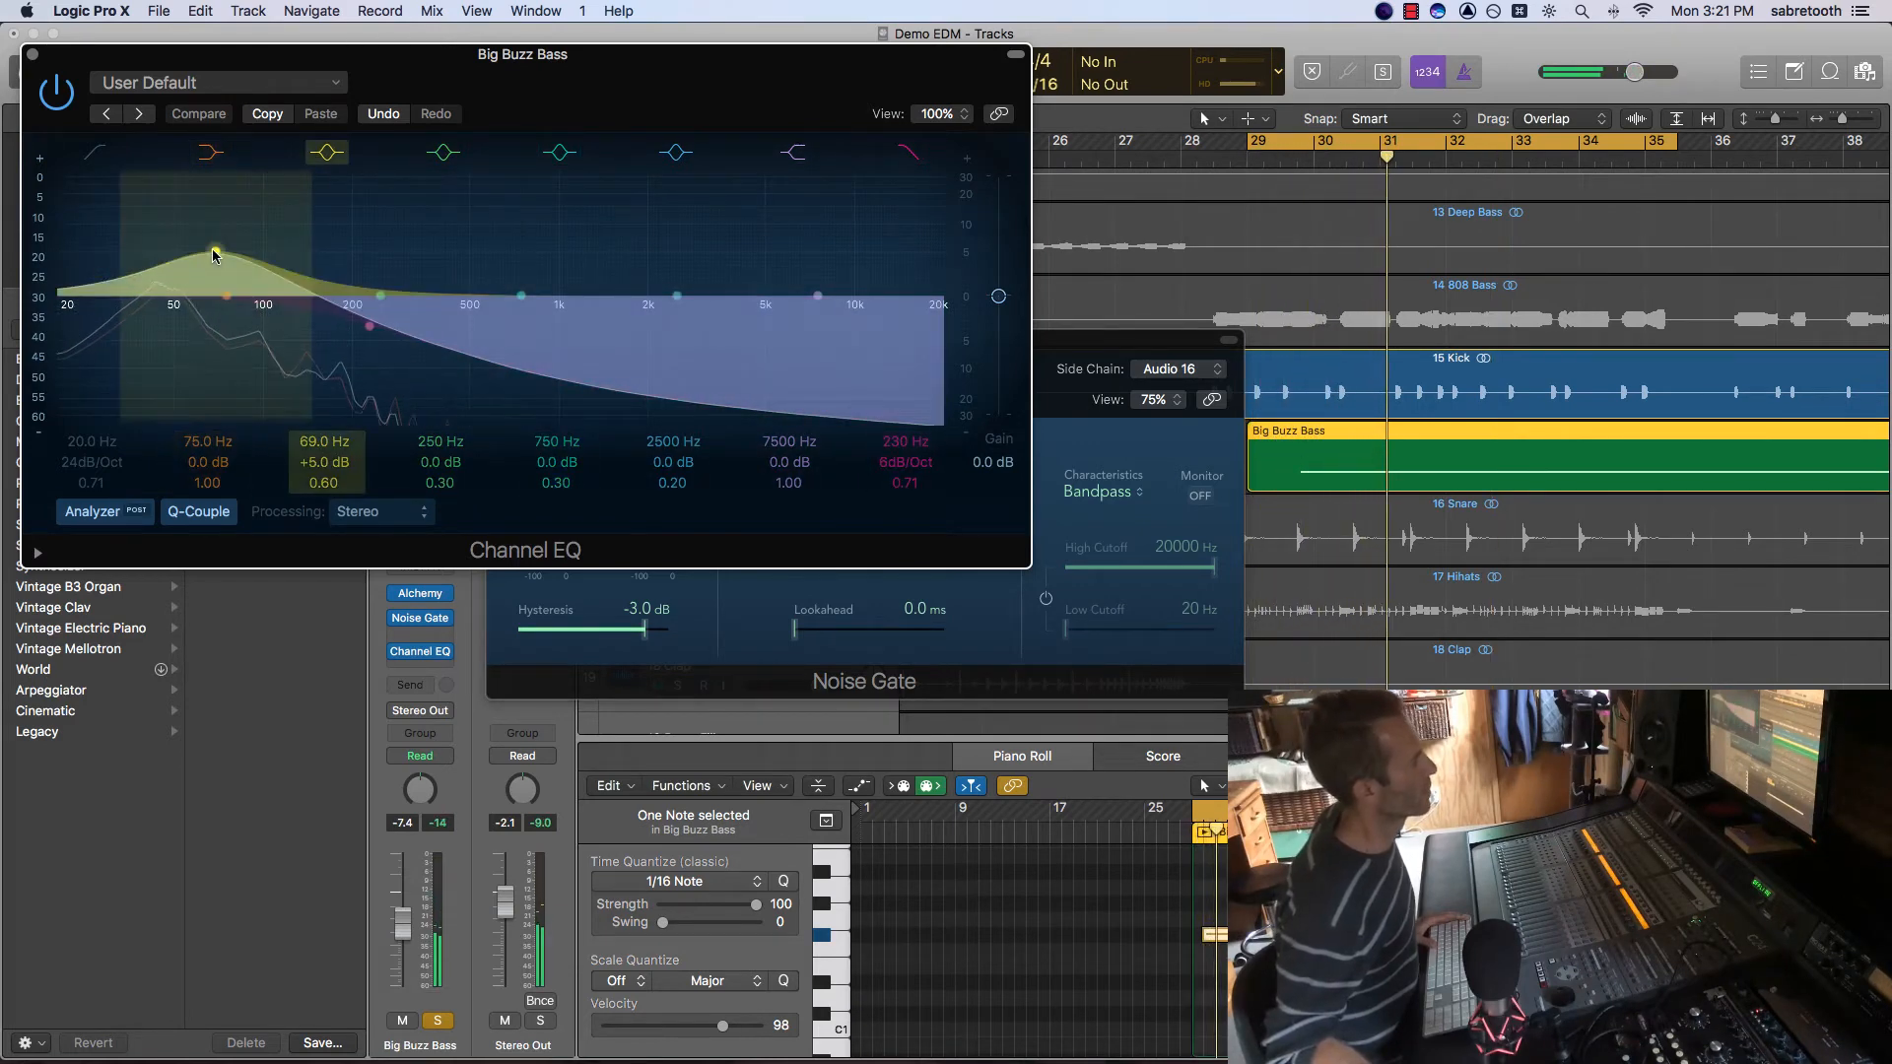
{"action": "left_click_drag", "start_coordinate": [215, 254], "coordinate": [175, 235]}
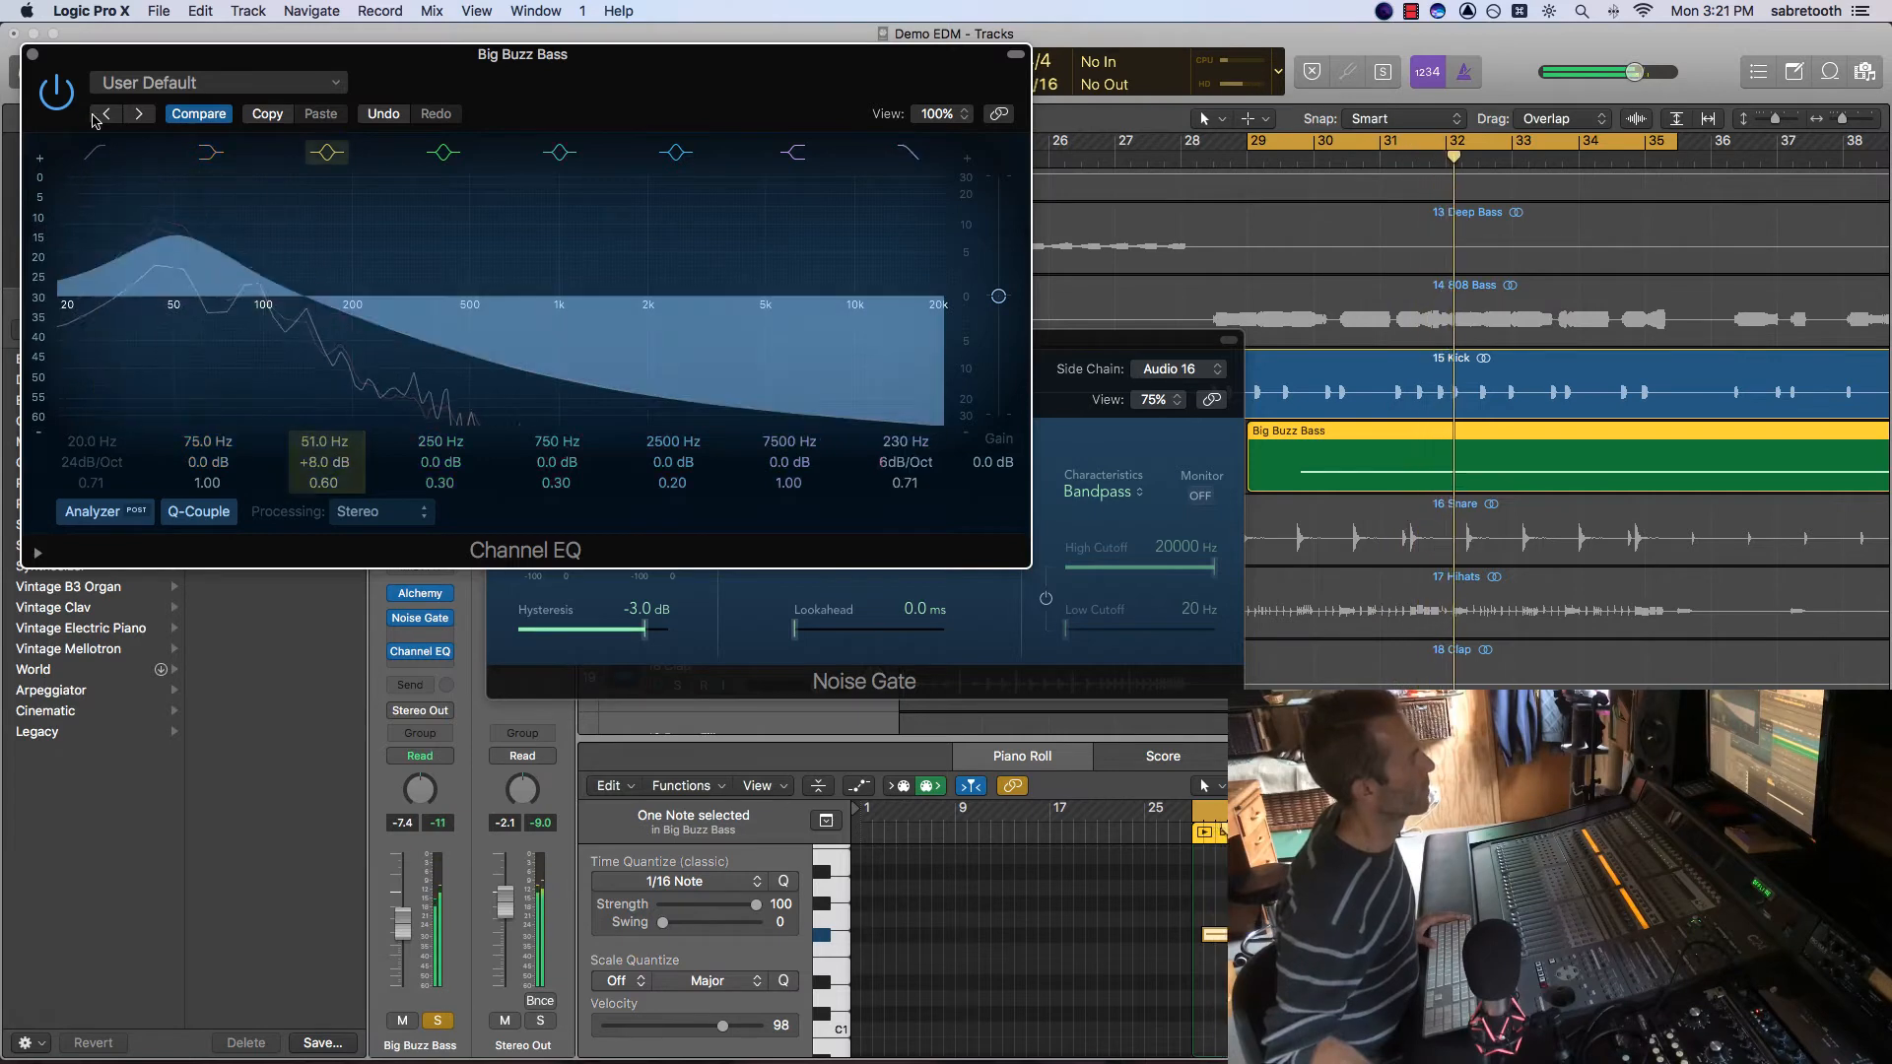
{"action": "left_click", "coordinate": [33, 54]}
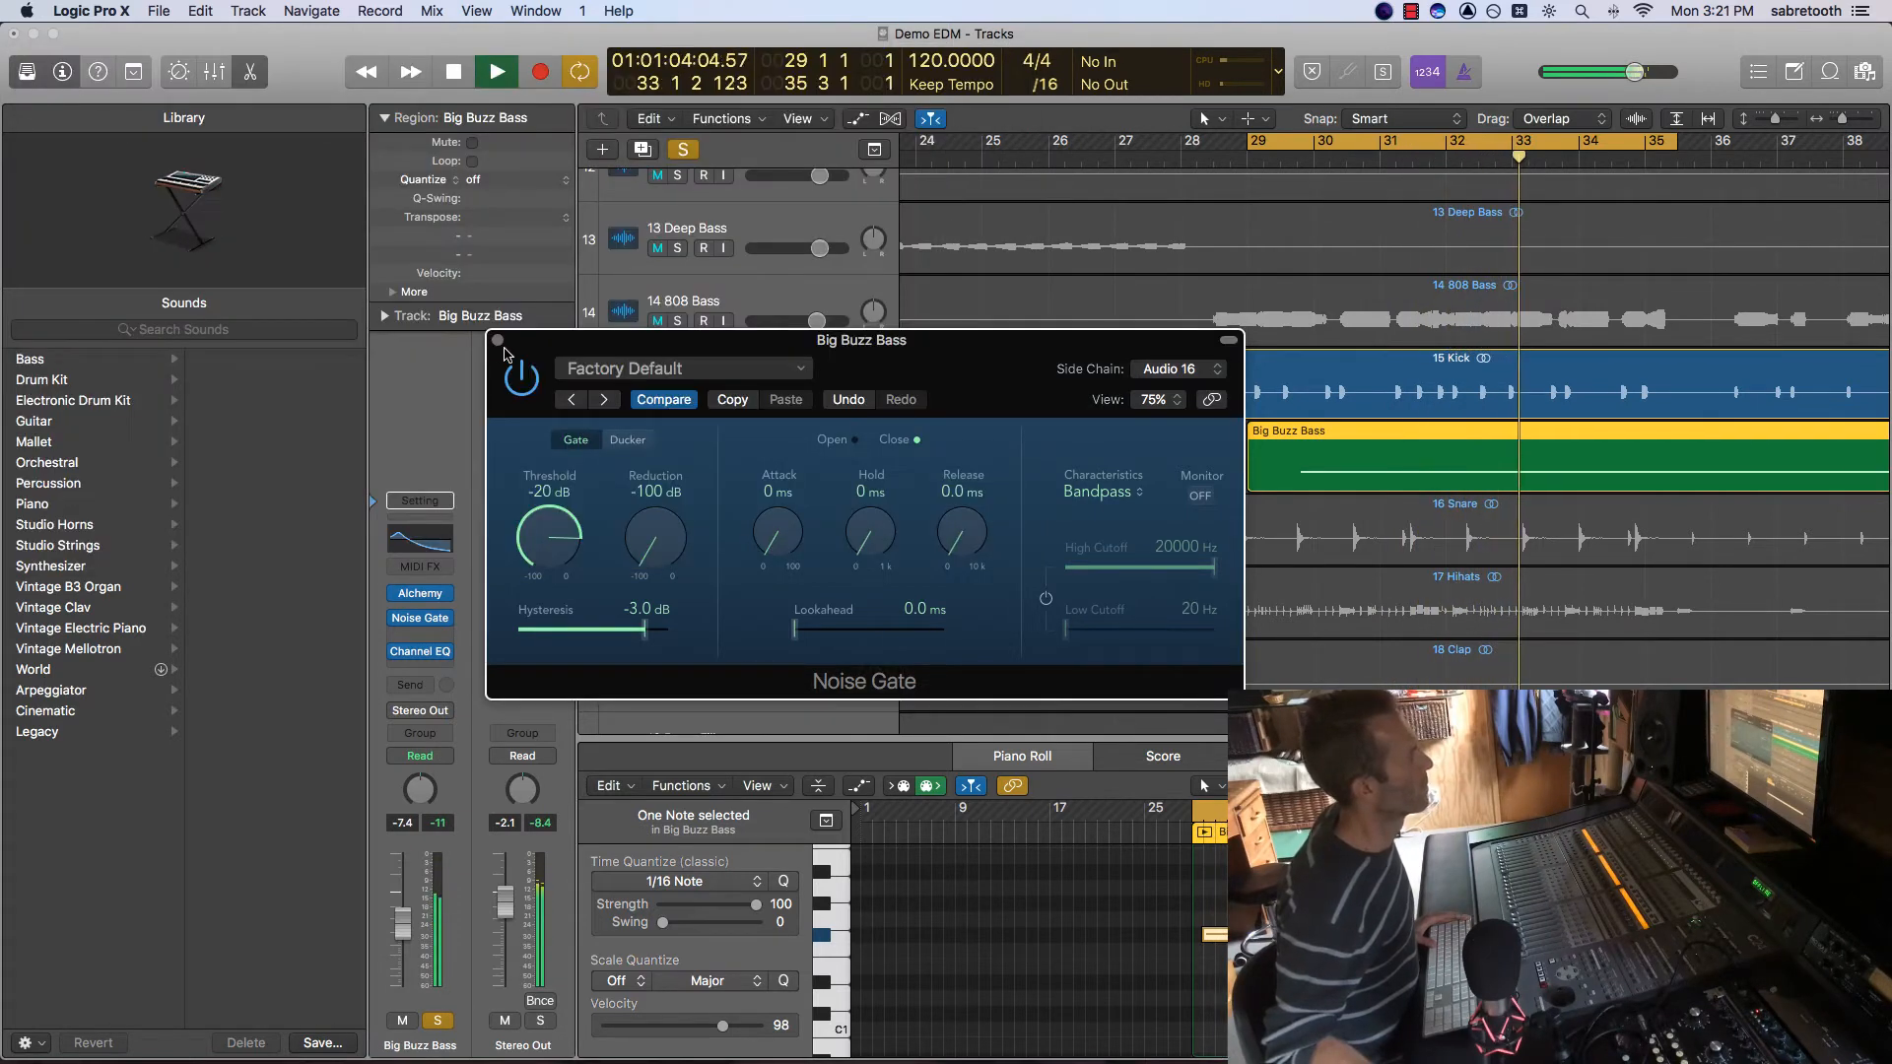
{"action": "key", "text": "space"}
{"action": "left_click", "coordinate": [497, 340]}
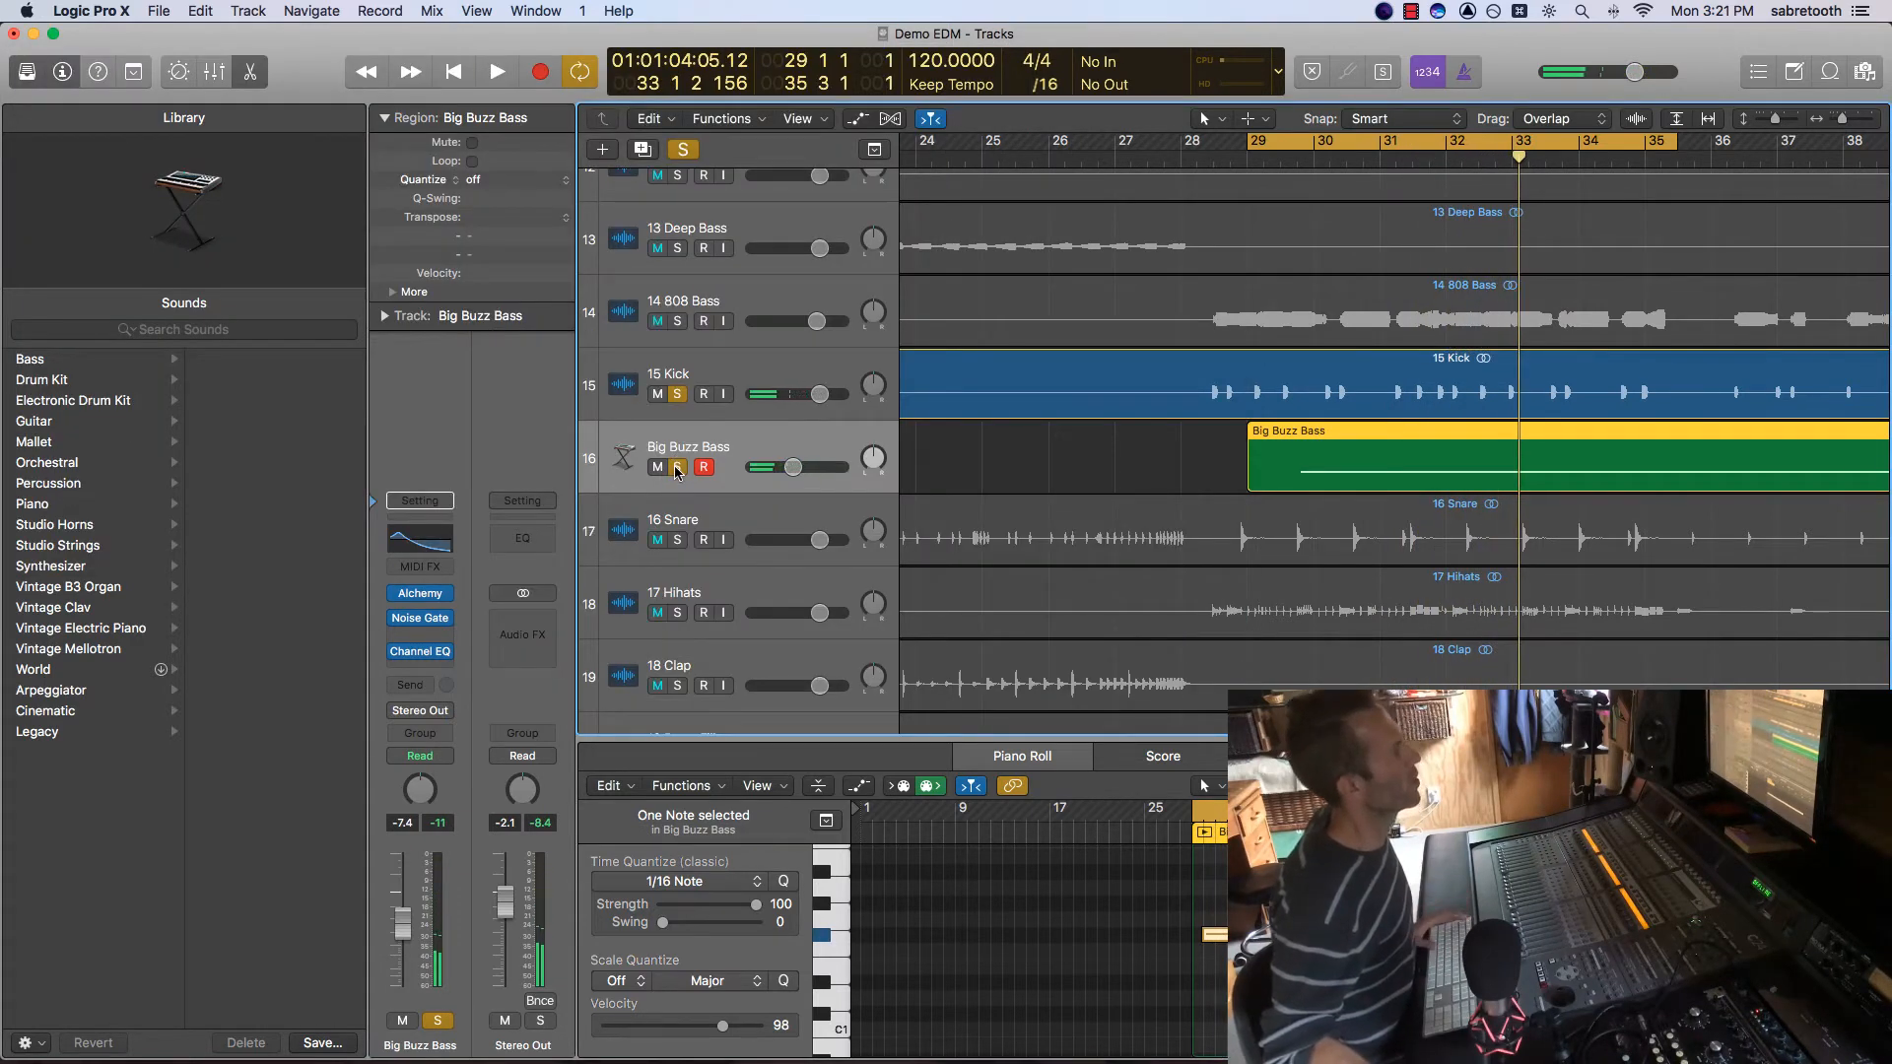
Take the Big Buzz Bass and 15 Kick tracks off solo and play back the full mix.
{"action": "left_click", "coordinate": [677, 467]}
{"action": "left_click", "coordinate": [677, 394]}
{"action": "key", "text": "space"}
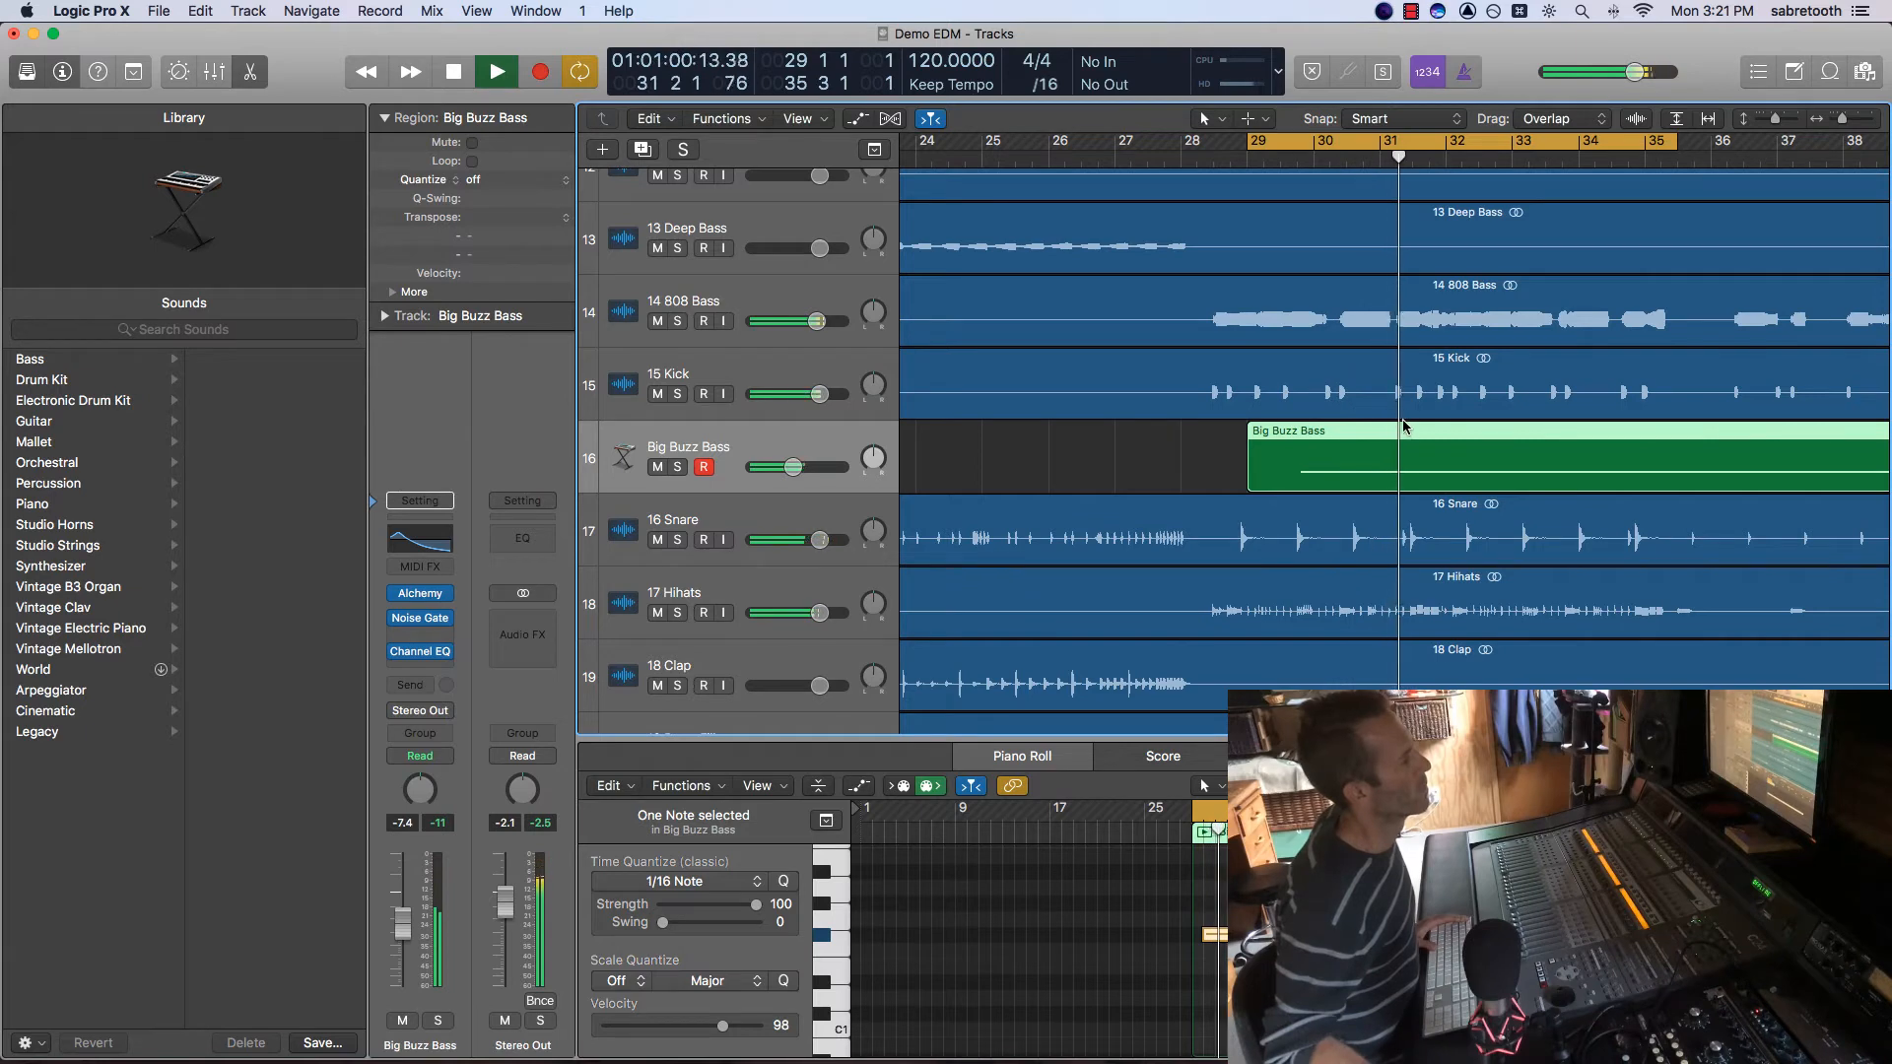
{"action": "key", "text": "space"}
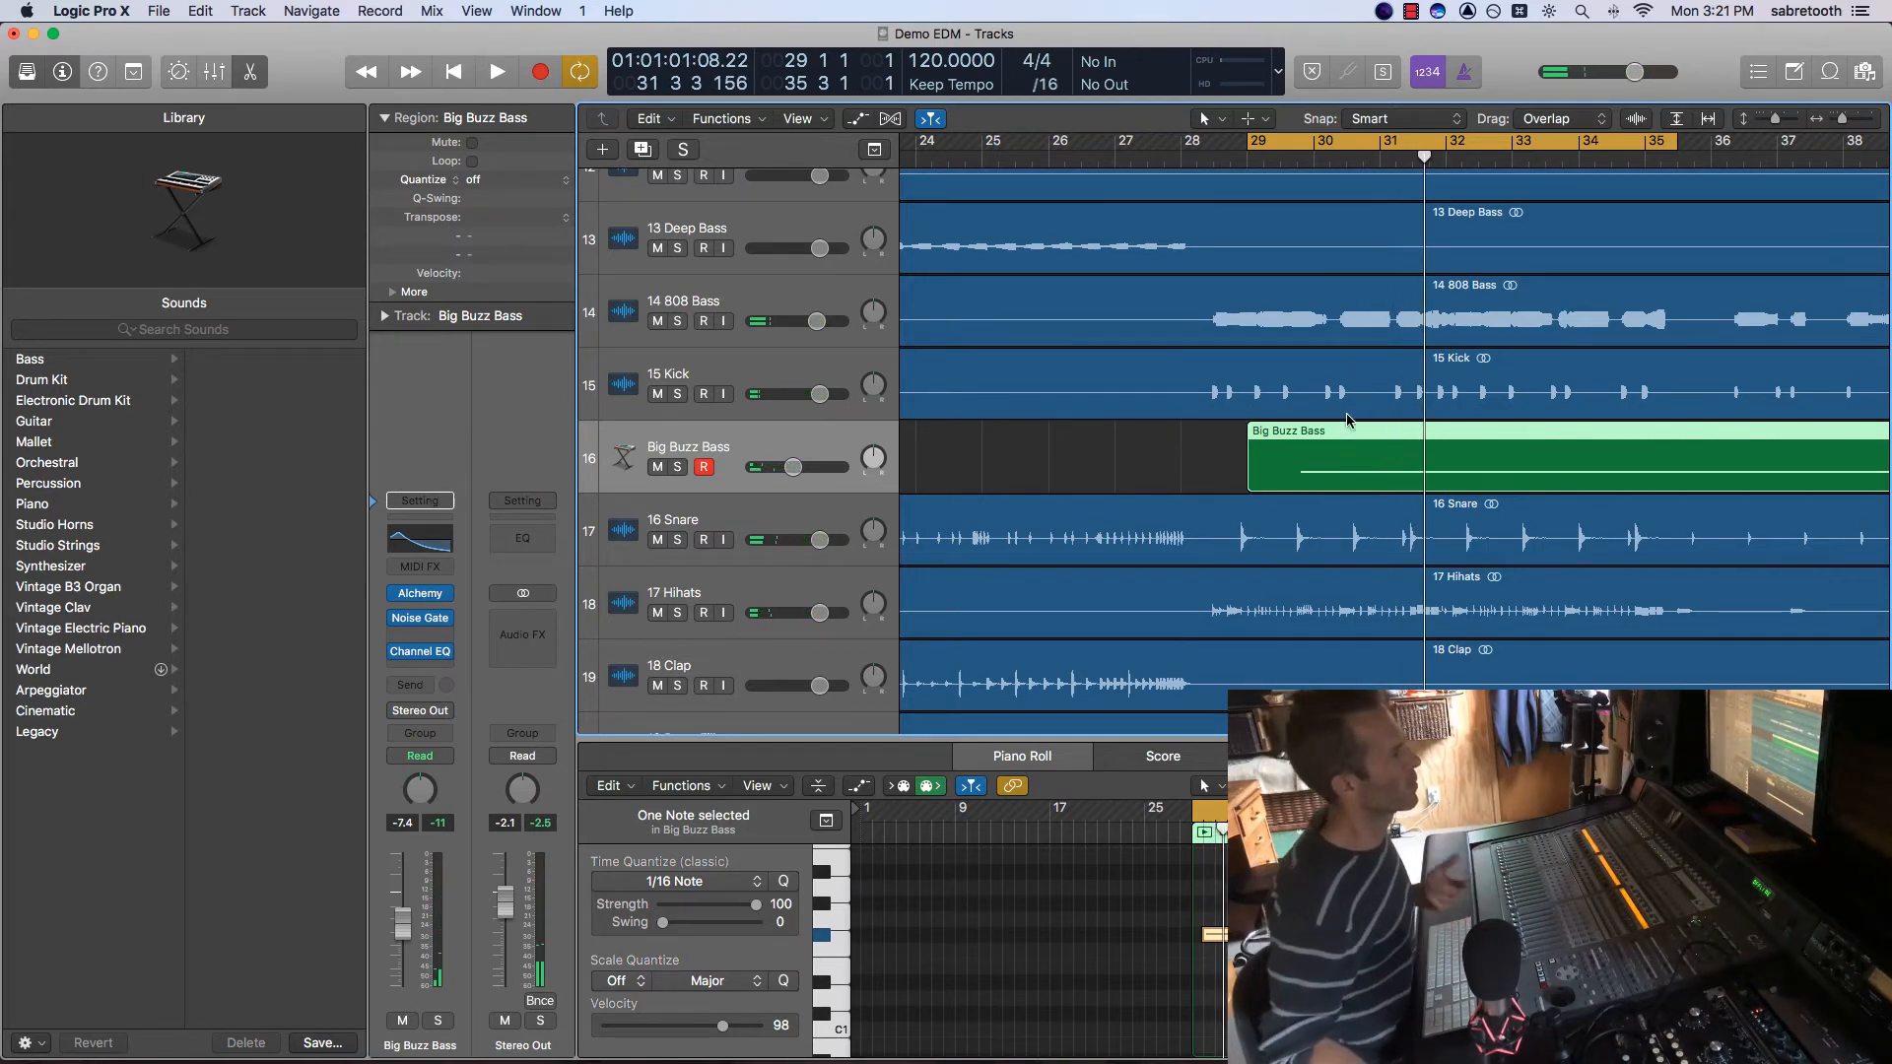
Mute the Big Buzz Bass track and duplicate the 14 808 Bass track.
{"action": "left_click", "coordinate": [658, 468]}
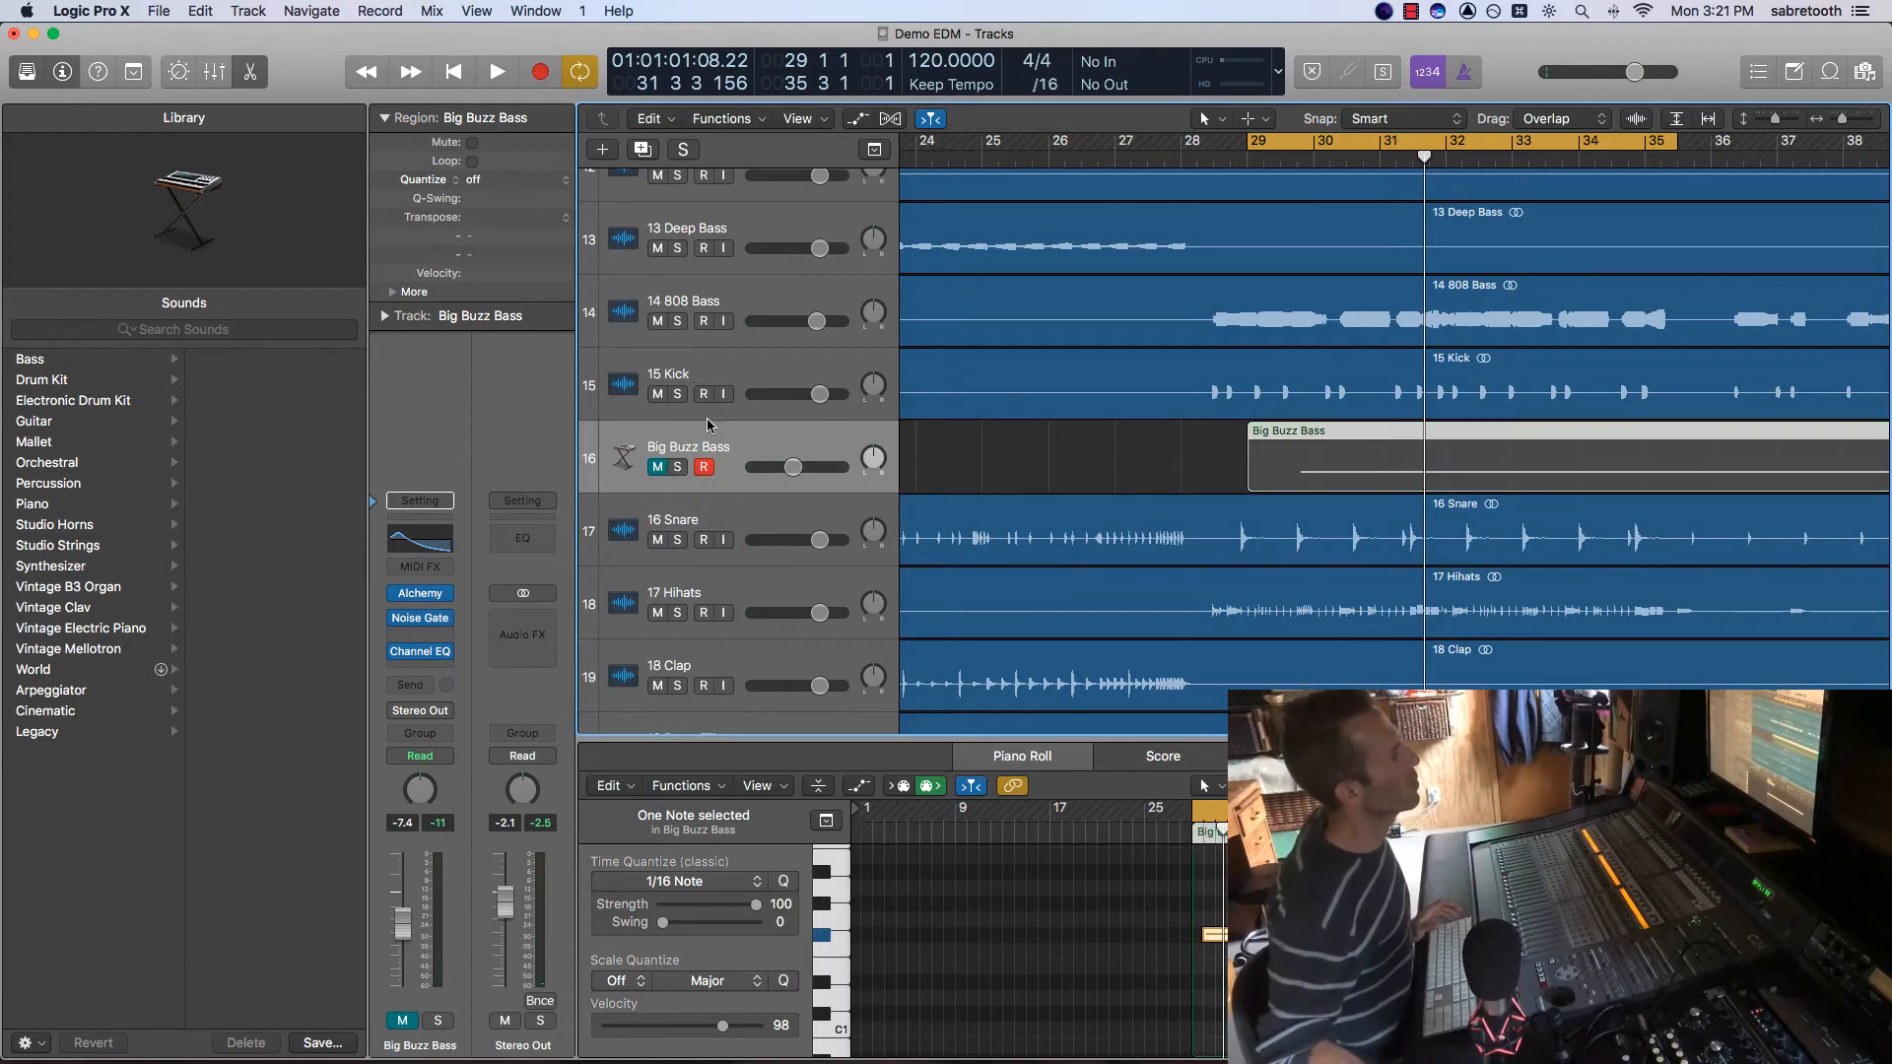
{"action": "left_click", "coordinate": [735, 298]}
{"action": "key", "text": "super+d"}
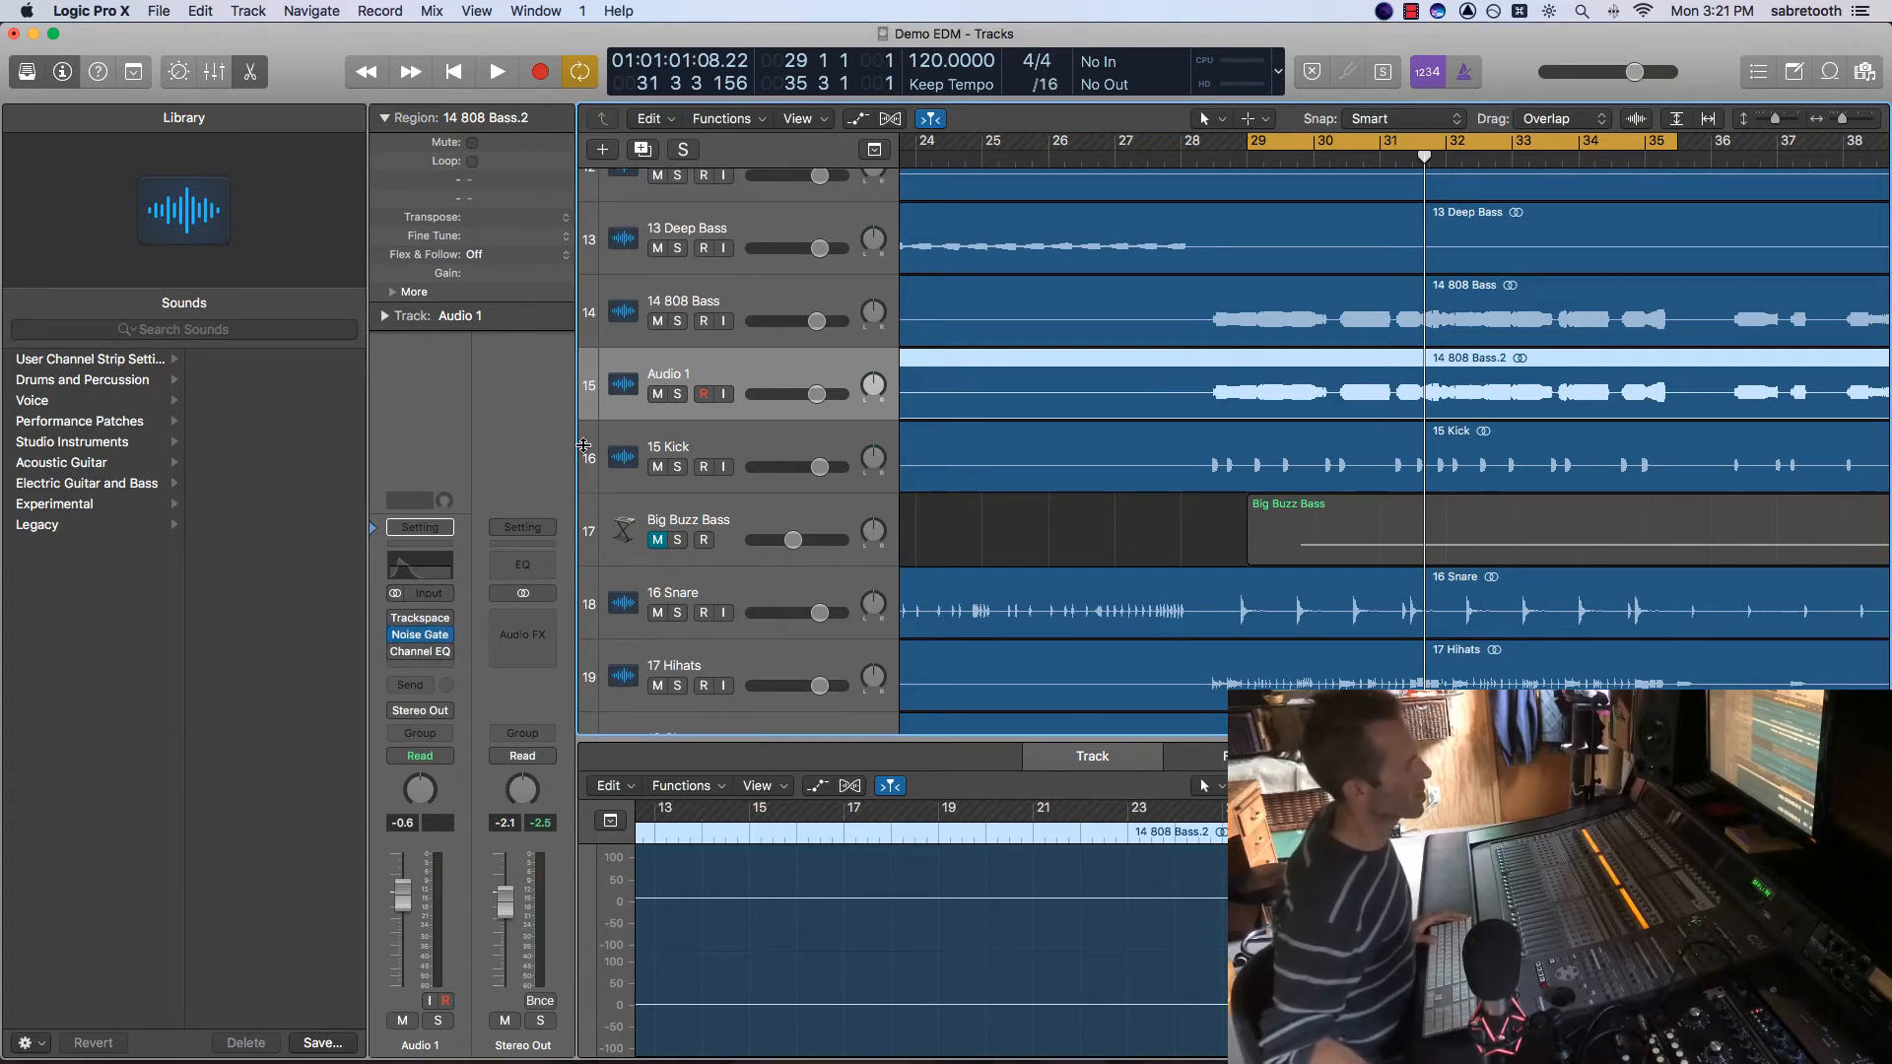
Mute the original 14 808 Bass track and play the mix with the Noise Gate of the duplicated Audio 1 track open.
{"action": "left_click", "coordinate": [657, 321]}
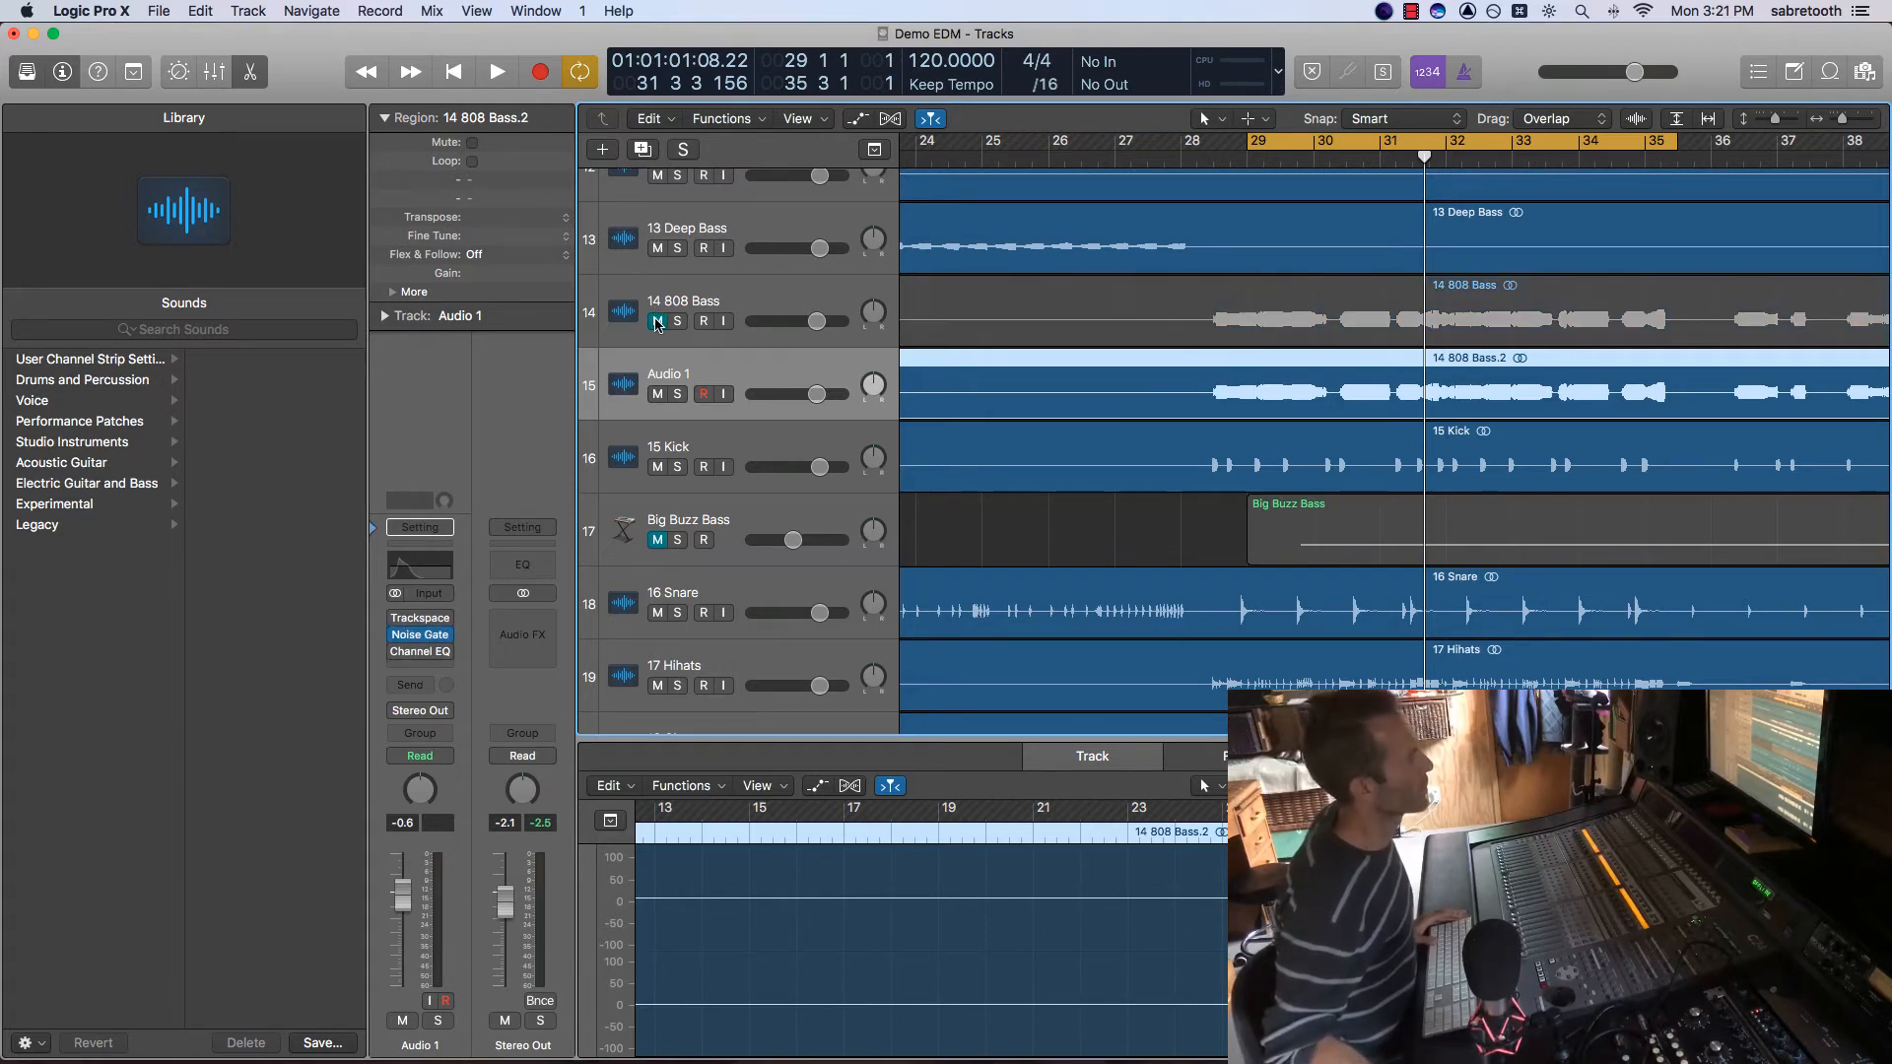
{"action": "left_click", "coordinate": [422, 636]}
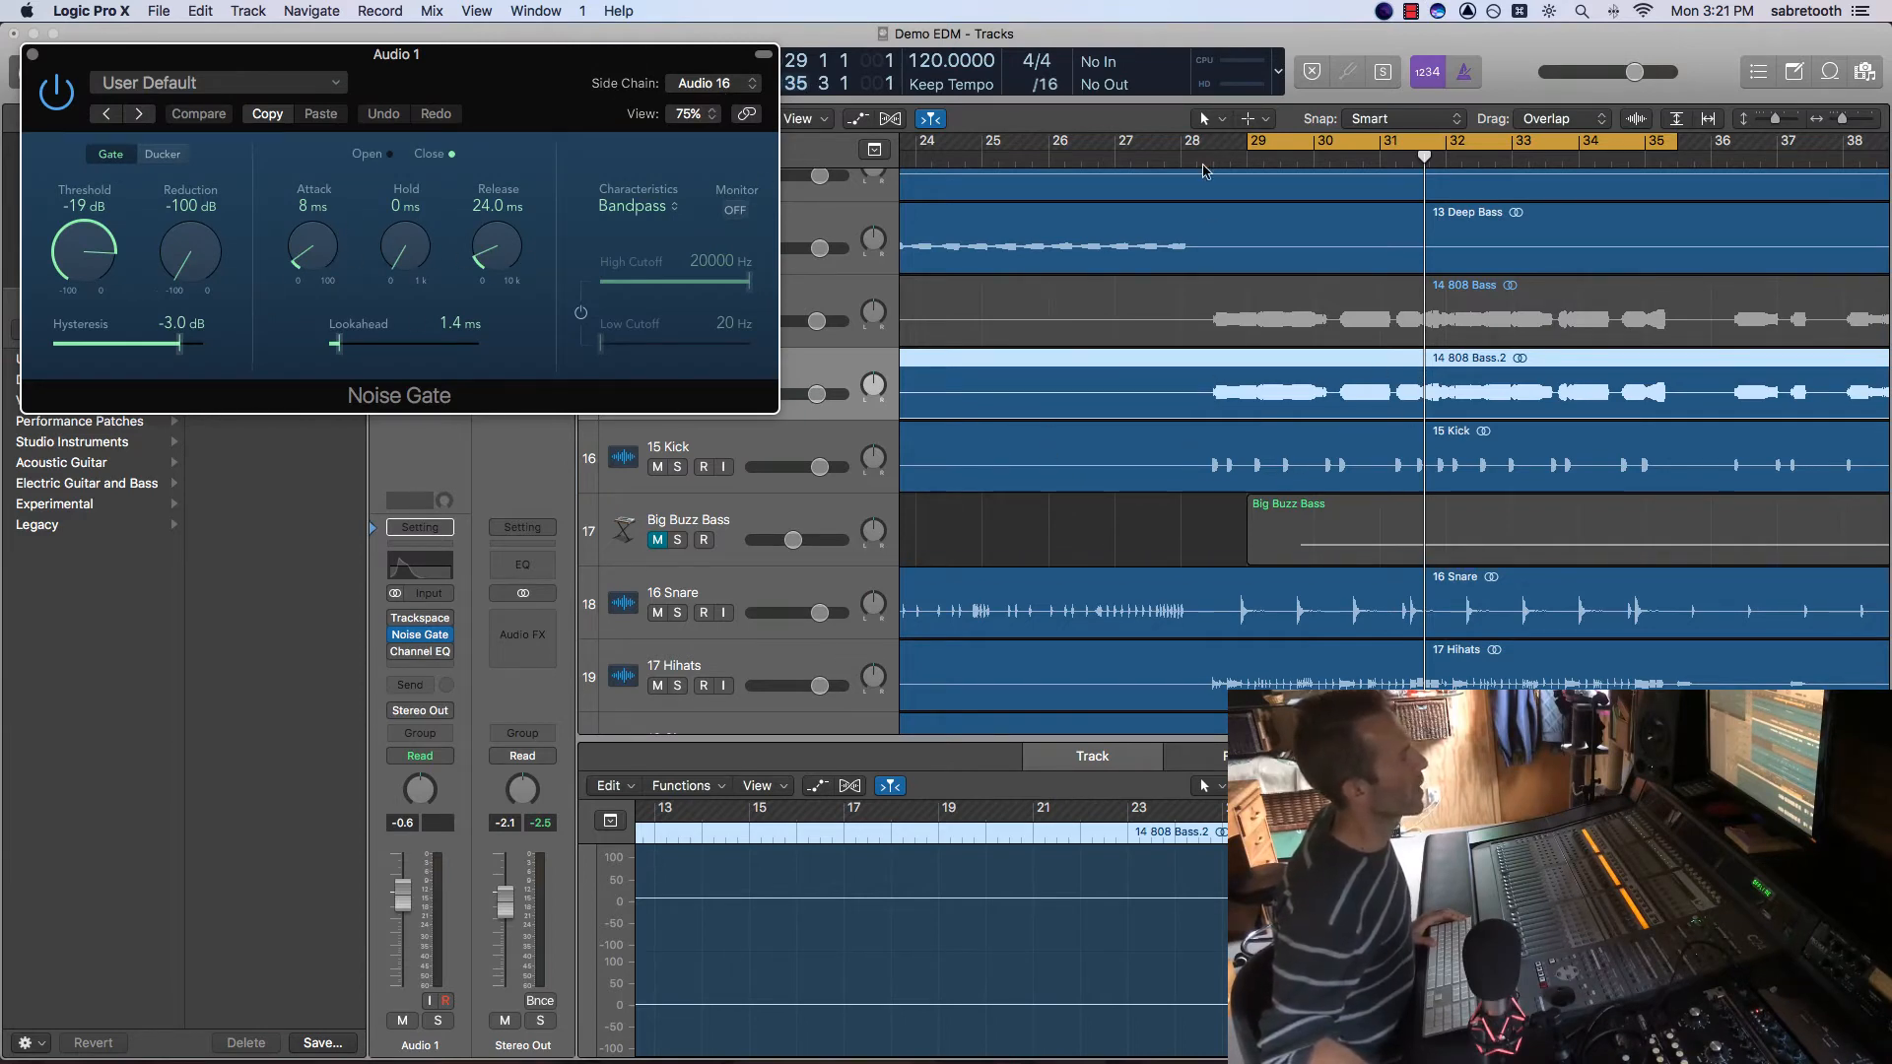
{"action": "key", "text": "space"}
{"action": "scroll", "coordinate": [1320, 572], "scroll_direction": "down", "scroll_amount": 3}
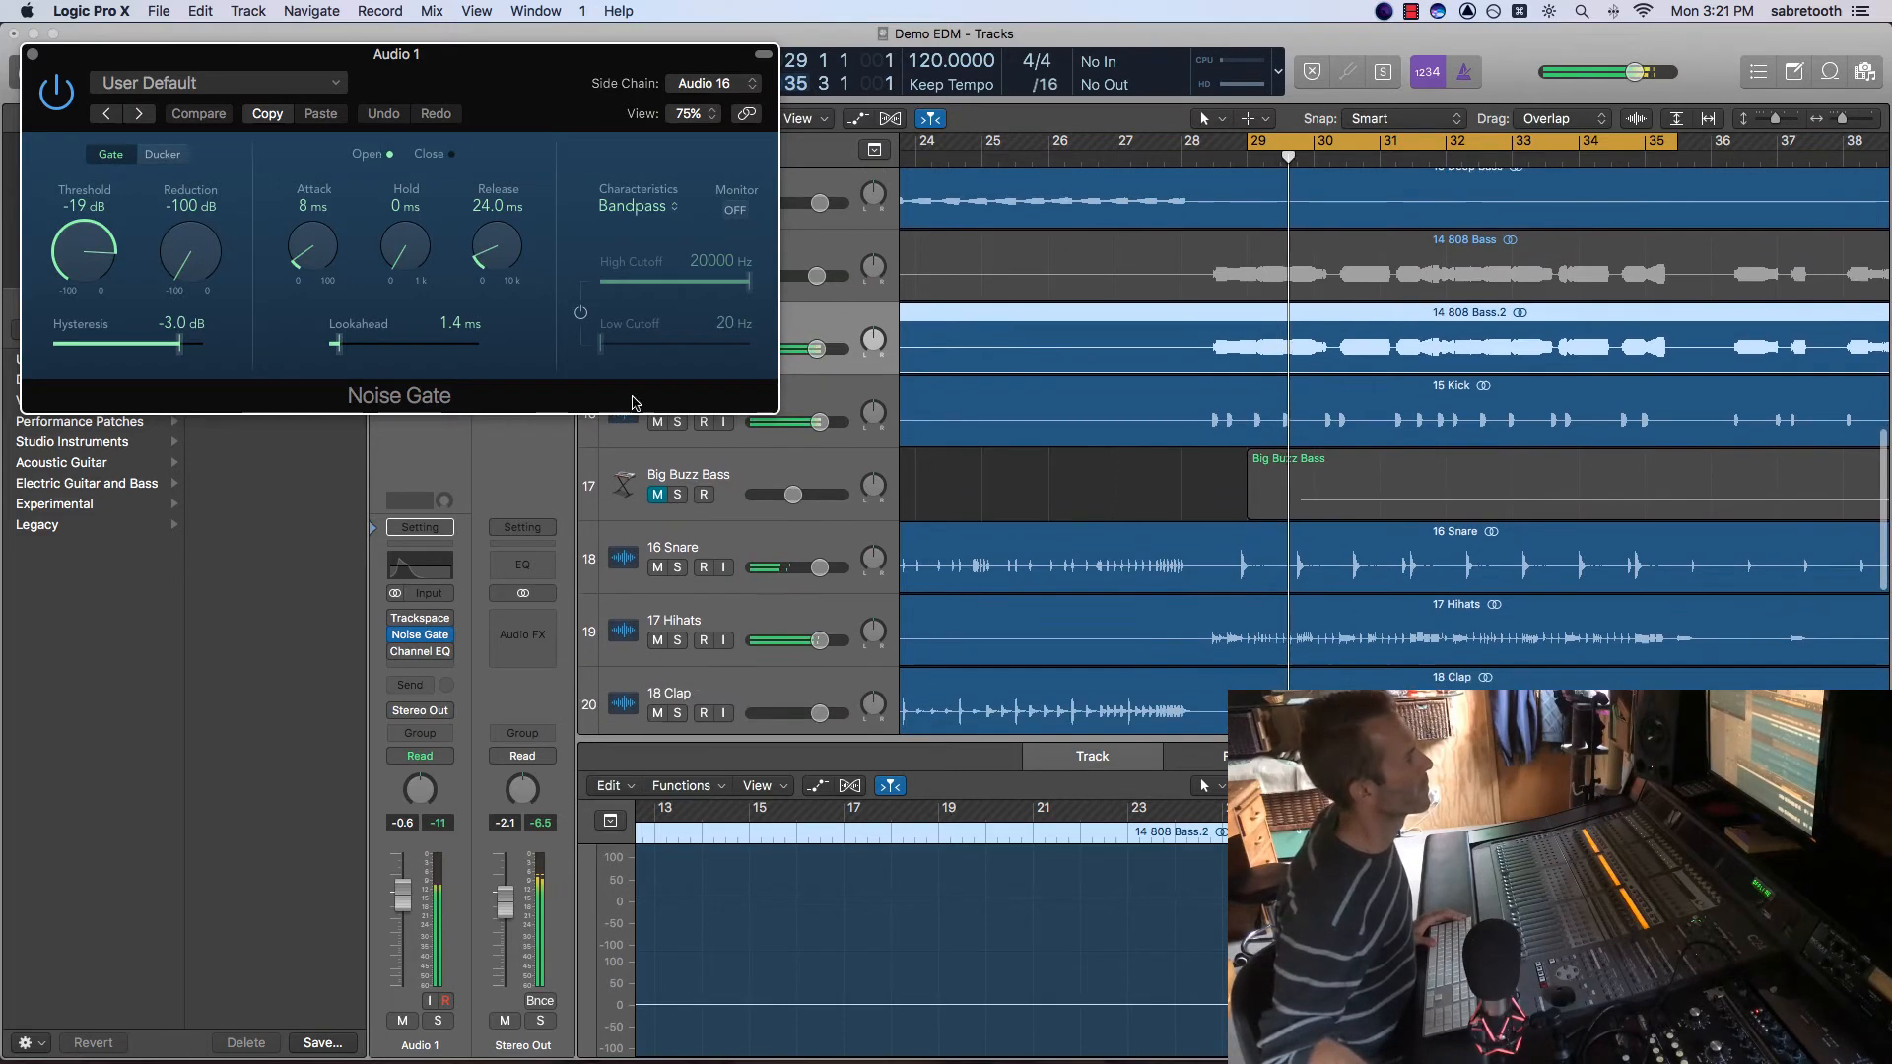
Solo the 15 Kick and Audio 1 tracks and set the Noise Gate release to 59.2 ms.
{"action": "left_click", "coordinate": [677, 422]}
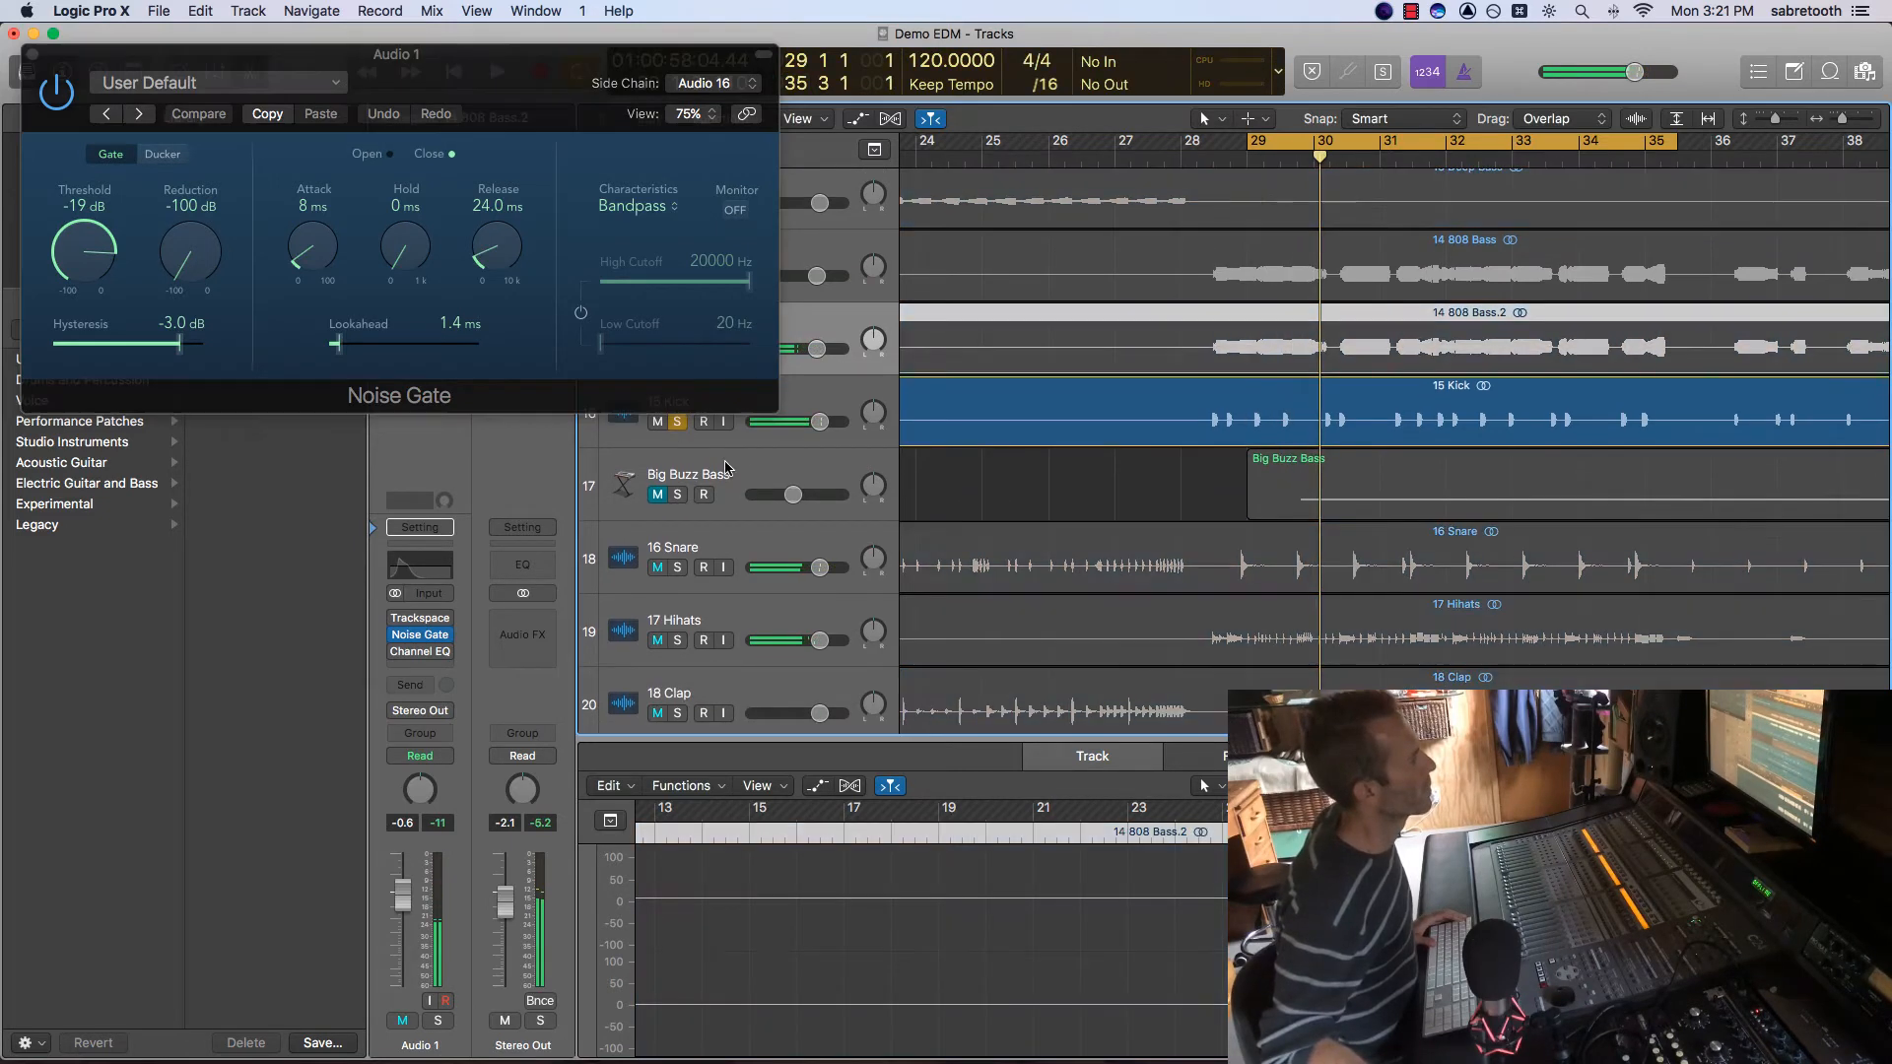
{"action": "scroll", "coordinate": [630, 512], "scroll_direction": "up", "scroll_amount": 8}
{"action": "left_click", "coordinate": [677, 506]}
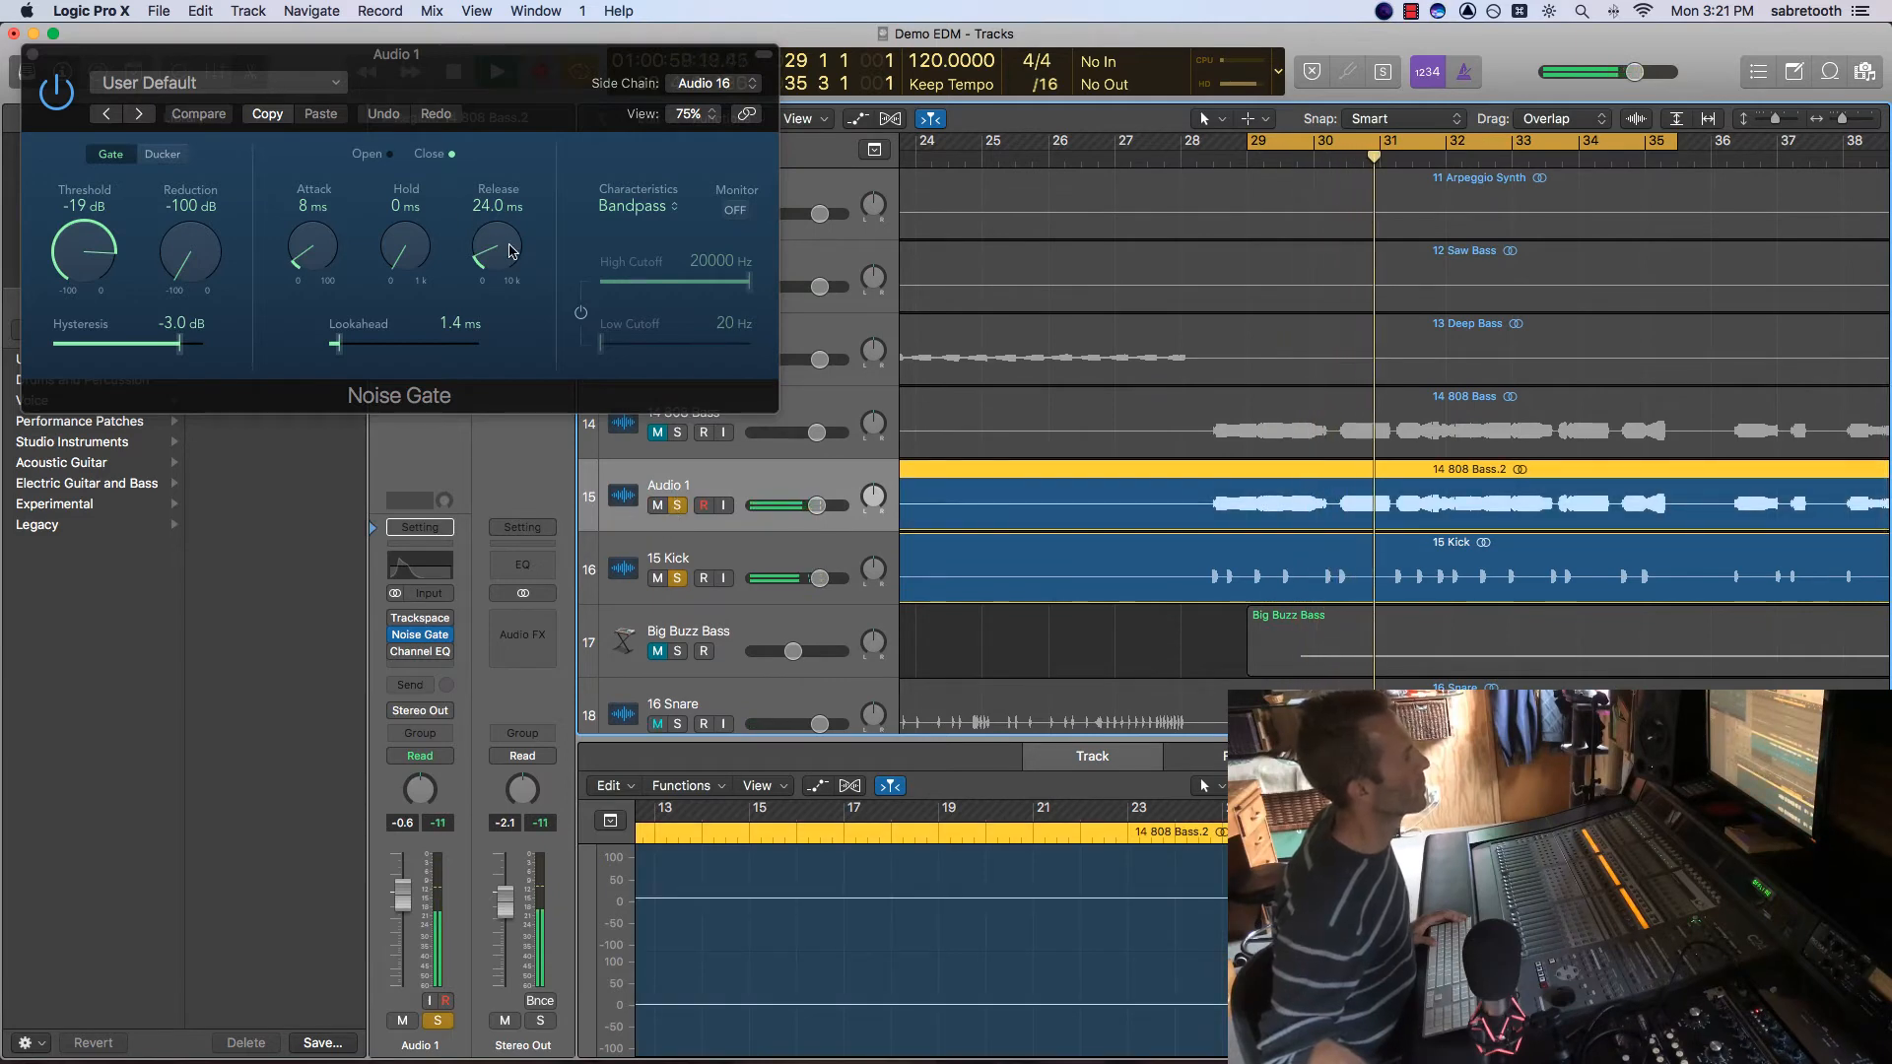
{"action": "left_click_drag", "start_coordinate": [509, 252], "coordinate": [498, 404]}
Review the Channel EQ curve on Audio 1, then switch that bypassed EQ on during playback.
{"action": "left_click", "coordinate": [425, 652]}
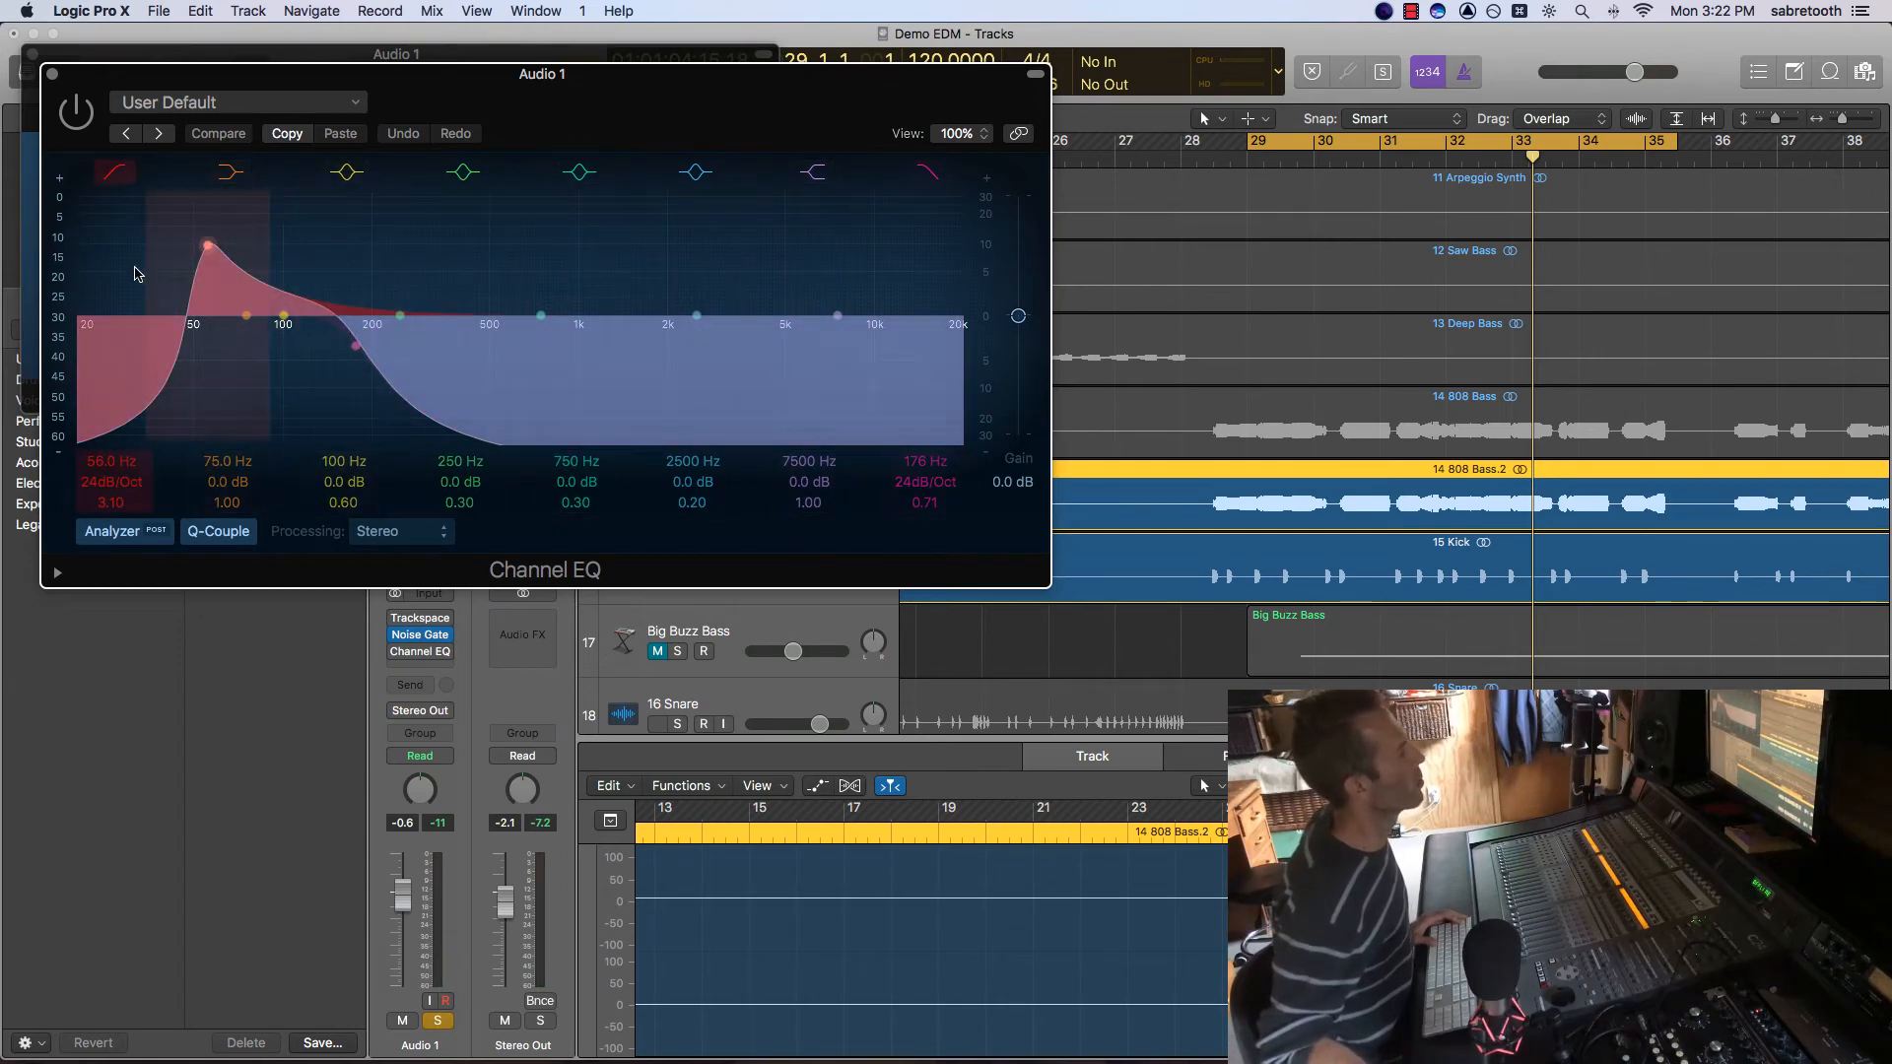
{"action": "key", "text": "space"}
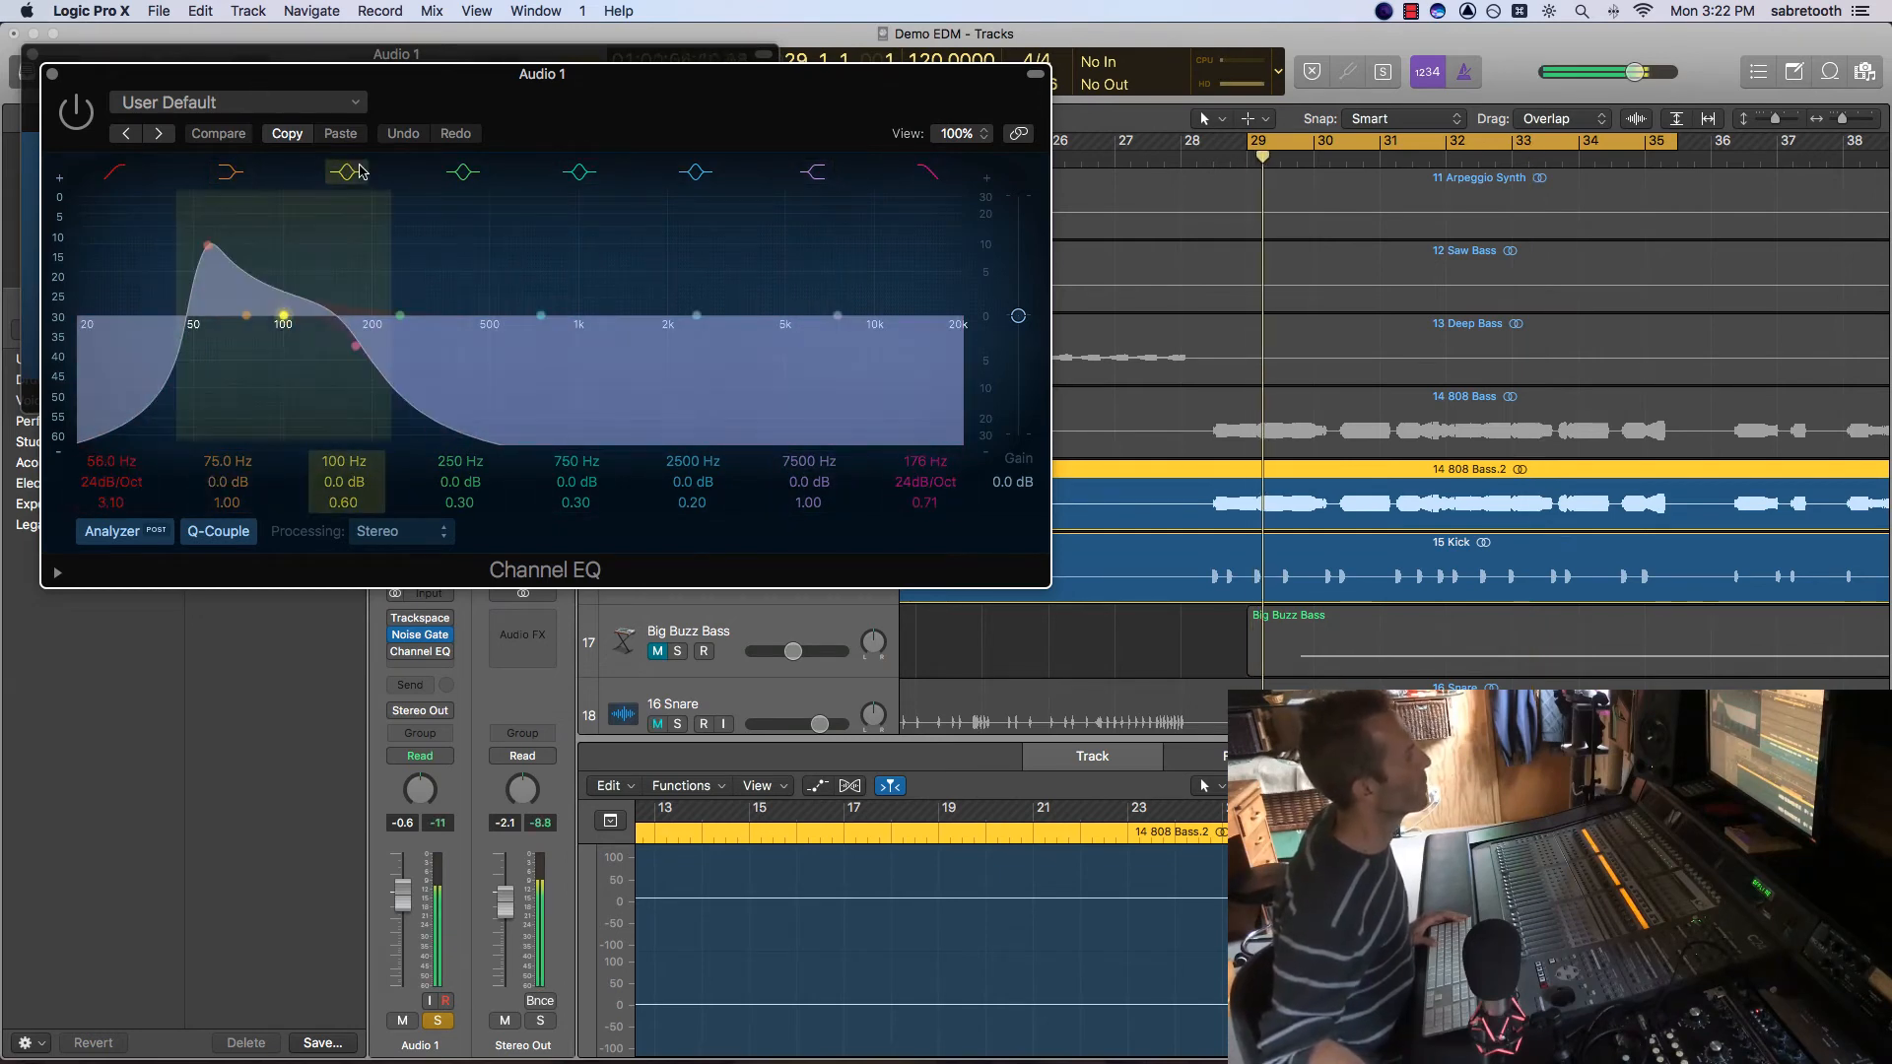
{"action": "left_click", "coordinate": [52, 74]}
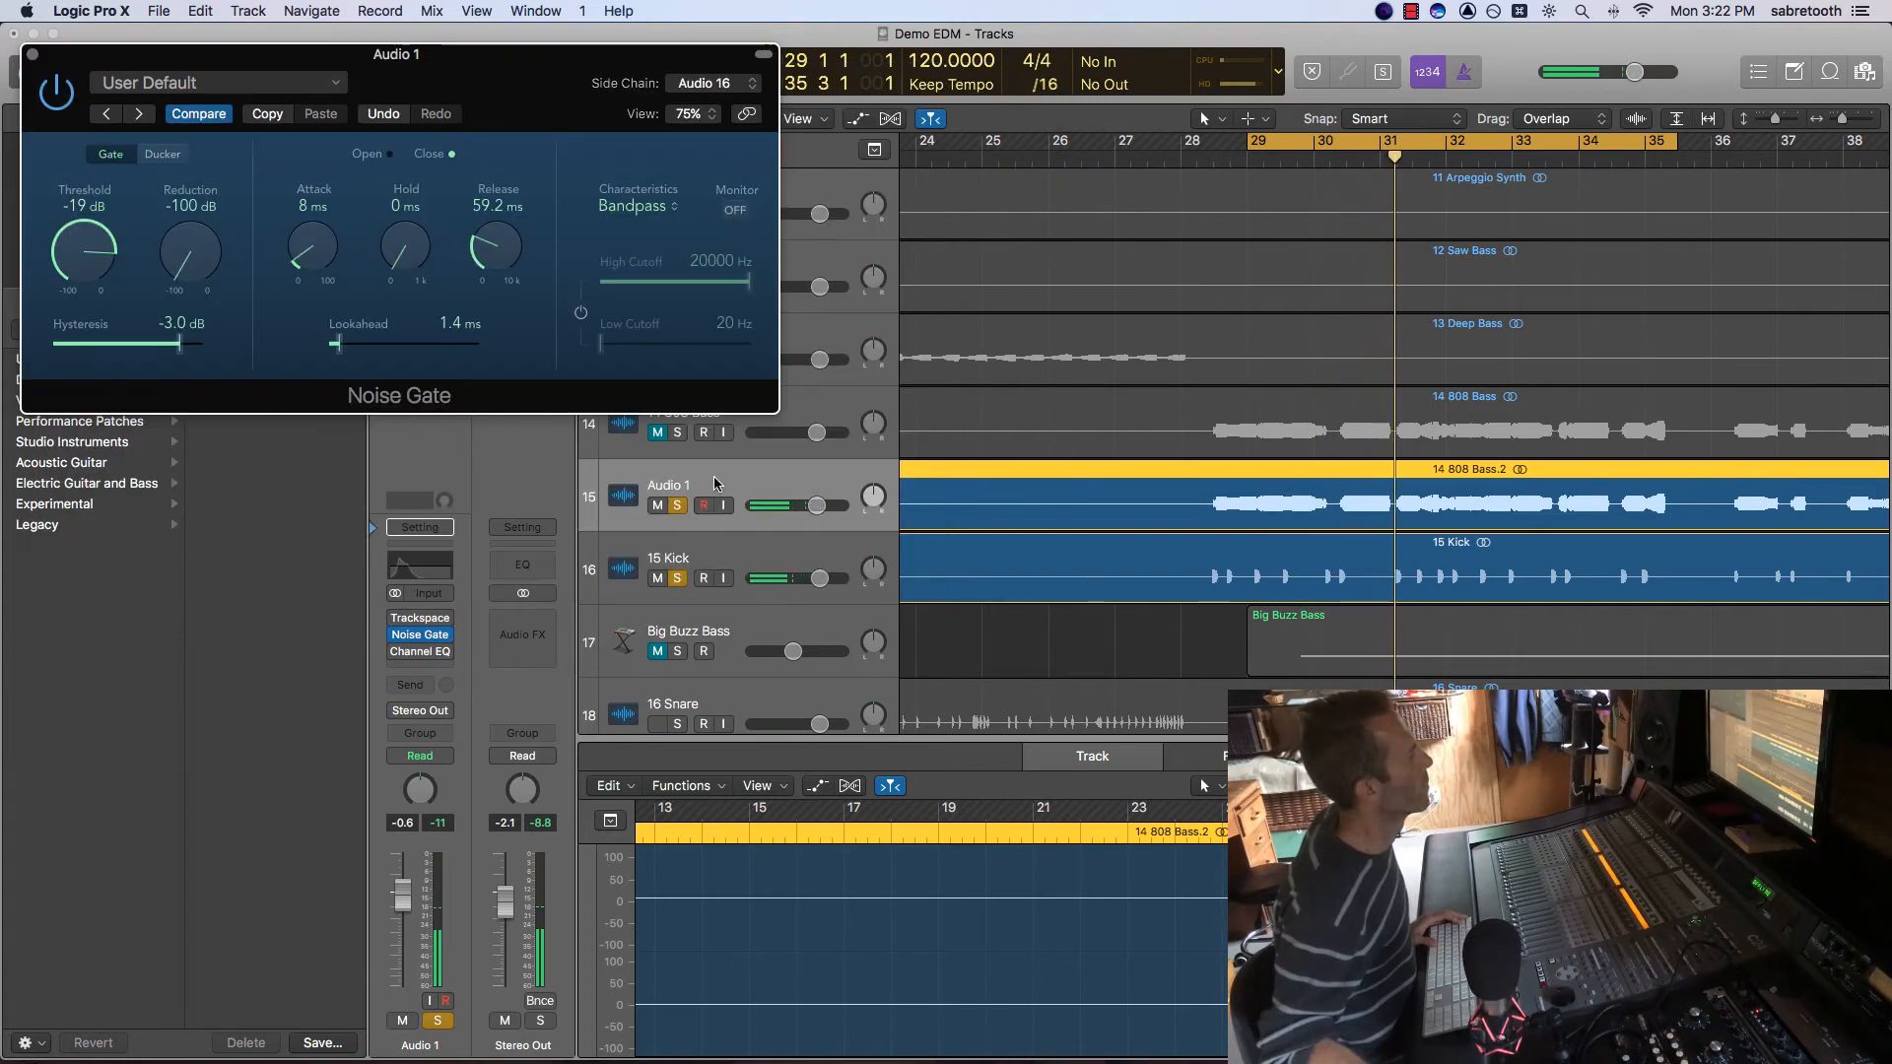
{"action": "left_click", "coordinate": [397, 652]}
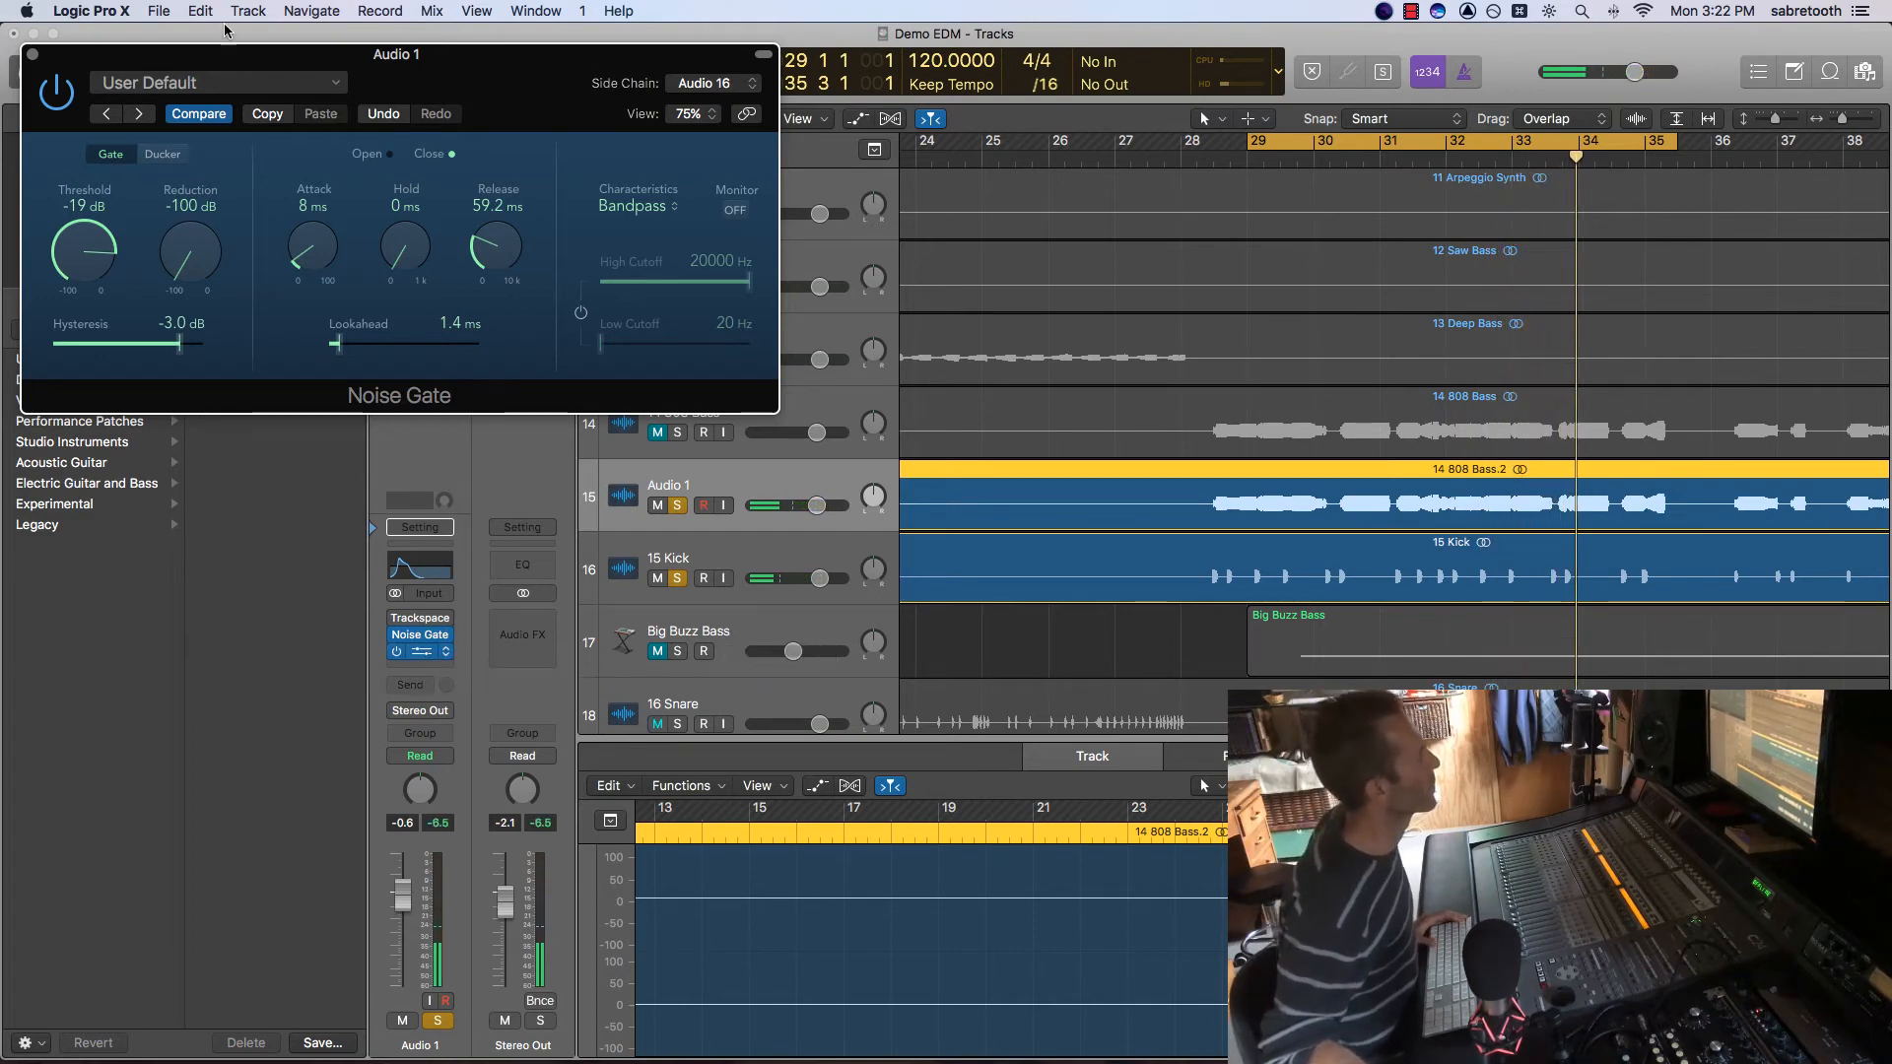
Close the Noise Gate window and lower the Audio 1 fader to -3.9 dB during playback.
{"action": "left_click", "coordinate": [33, 54]}
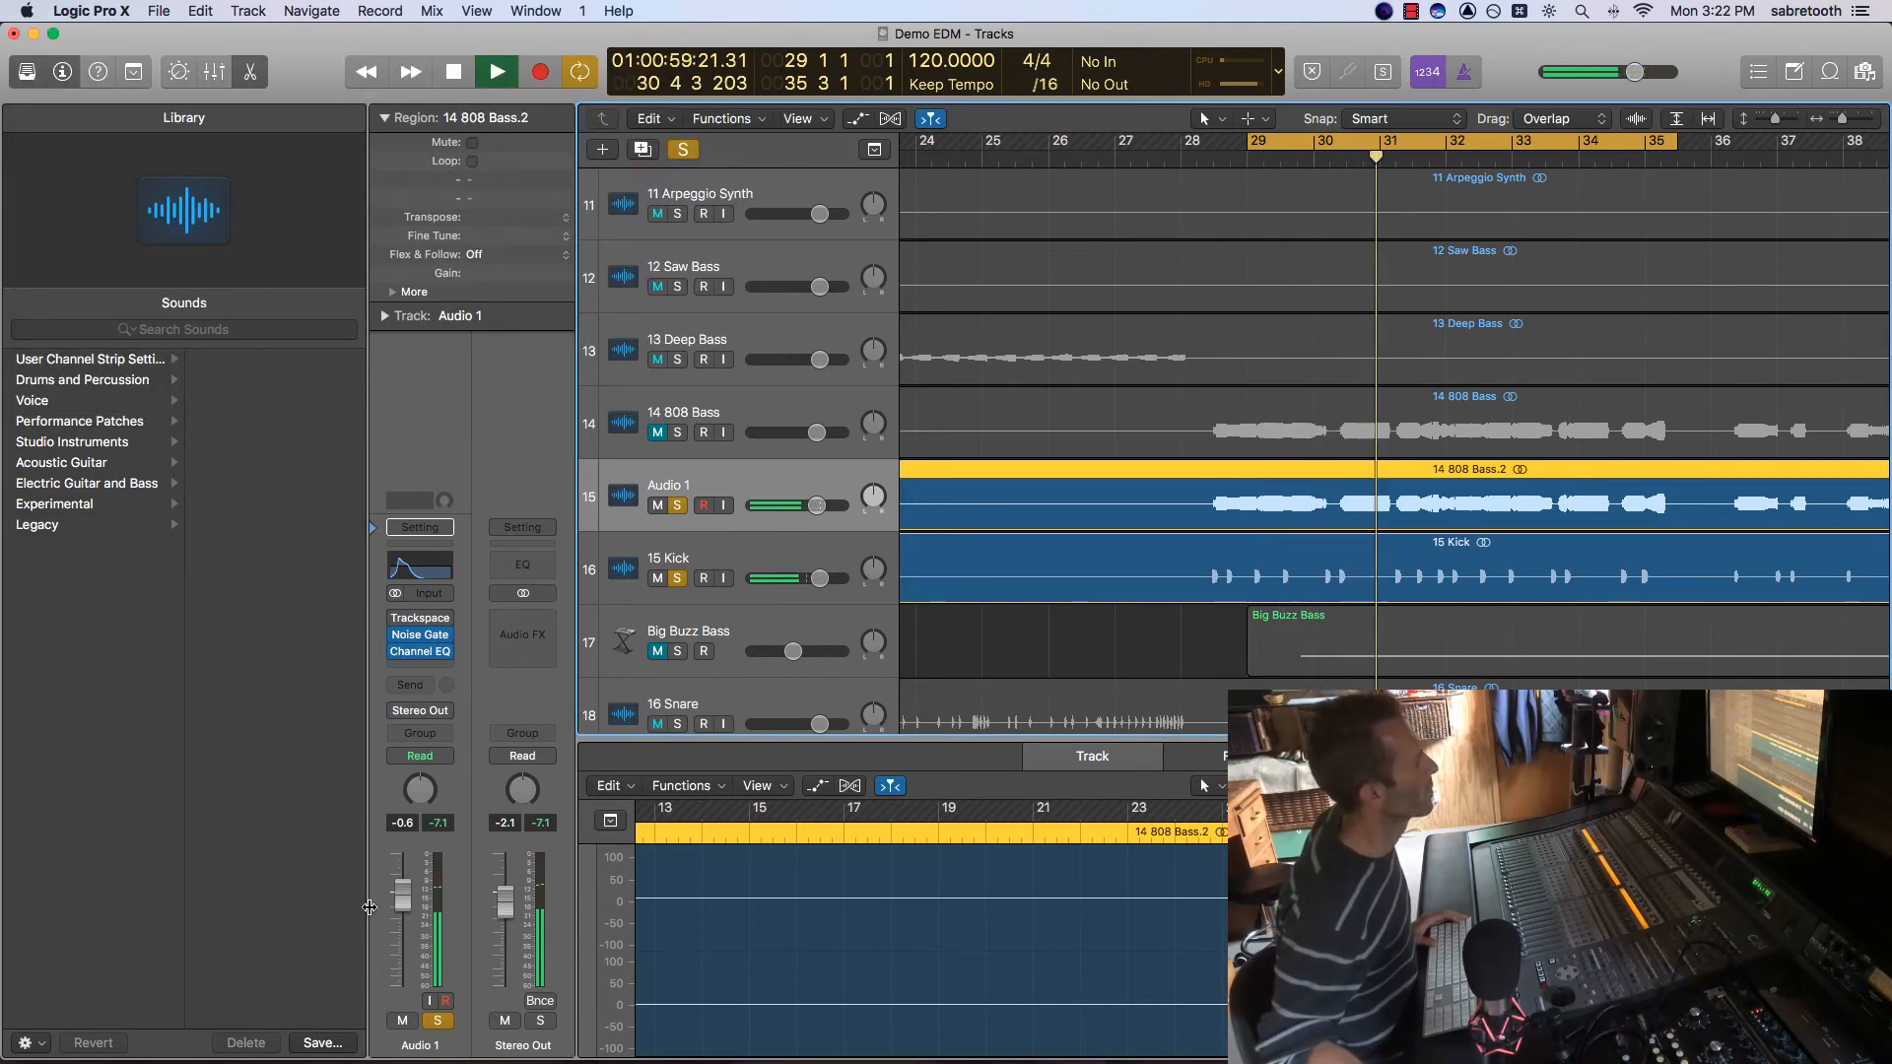
{"action": "left_click_drag", "start_coordinate": [402, 895], "coordinate": [402, 912]}
{"action": "key", "text": "space"}
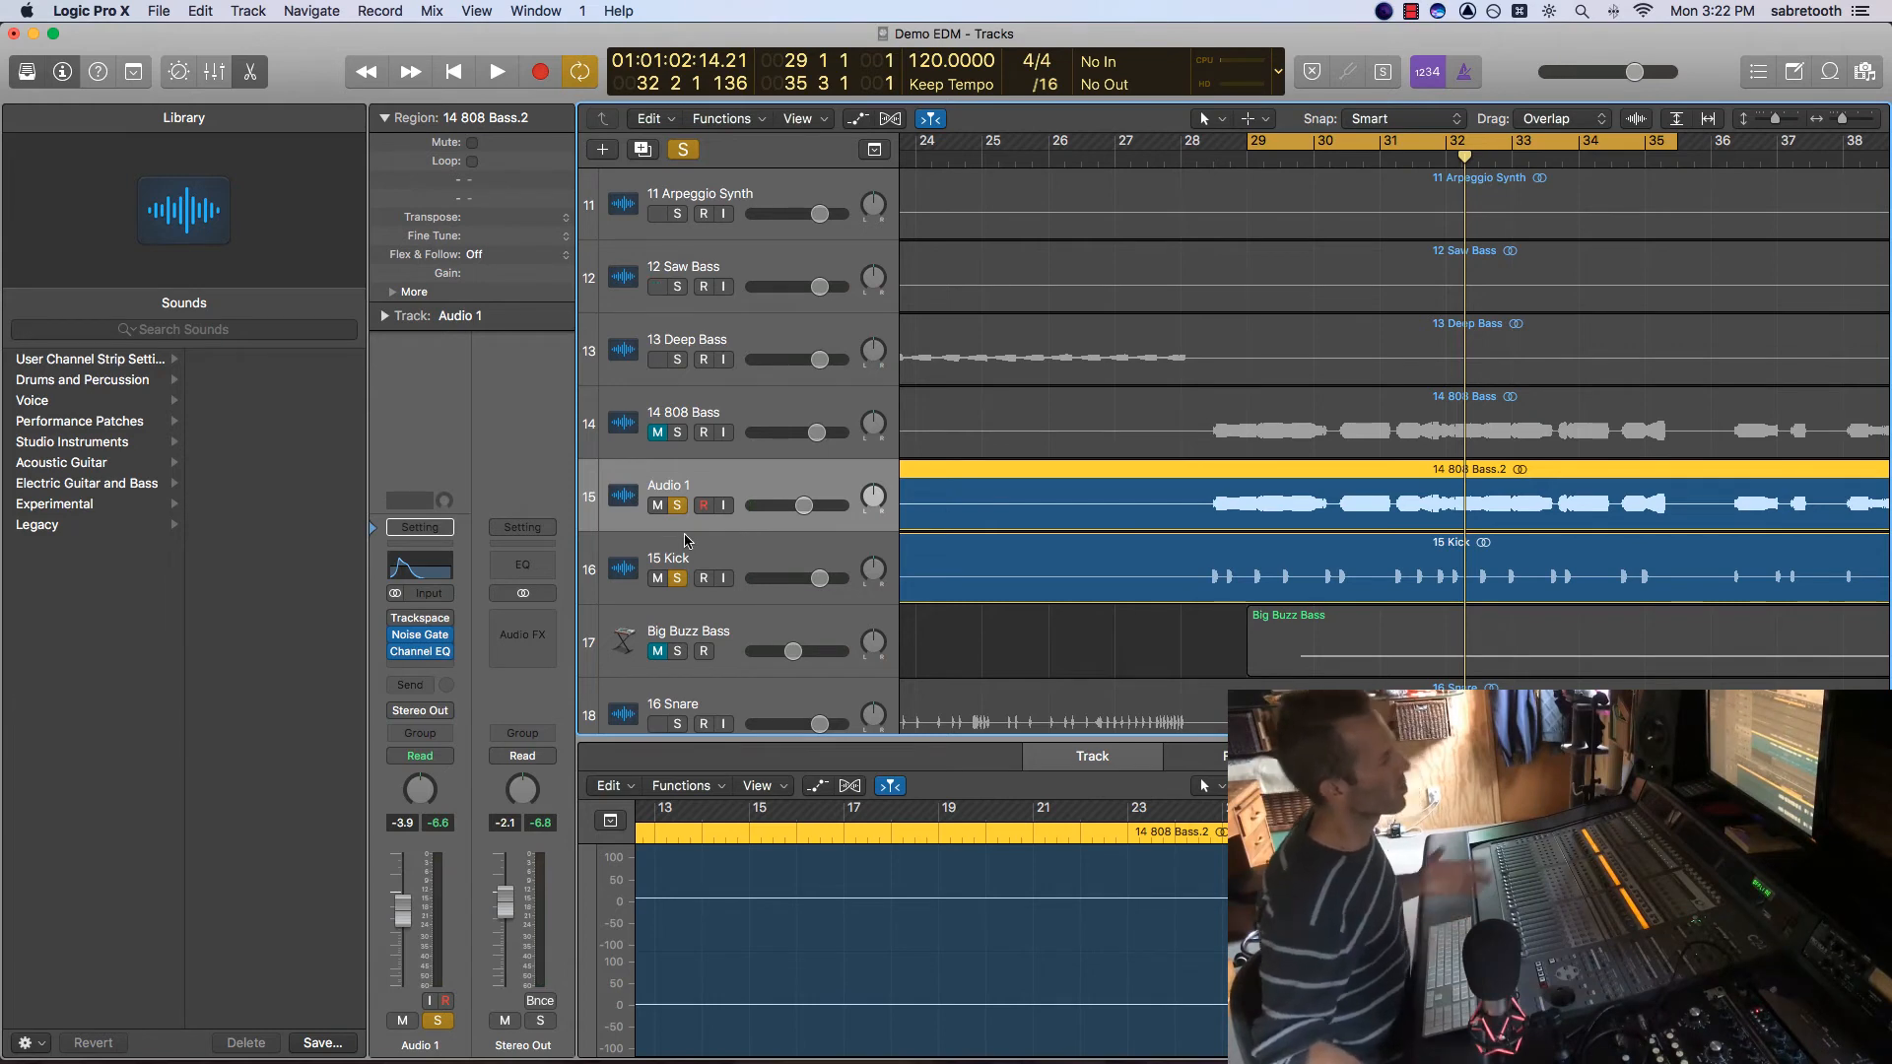
Insert a Compressor after the Channel EQ on Audio 1 with a ratio of 2.1:1 and an attack of 11.0 ms.
{"action": "left_click", "coordinate": [405, 666]}
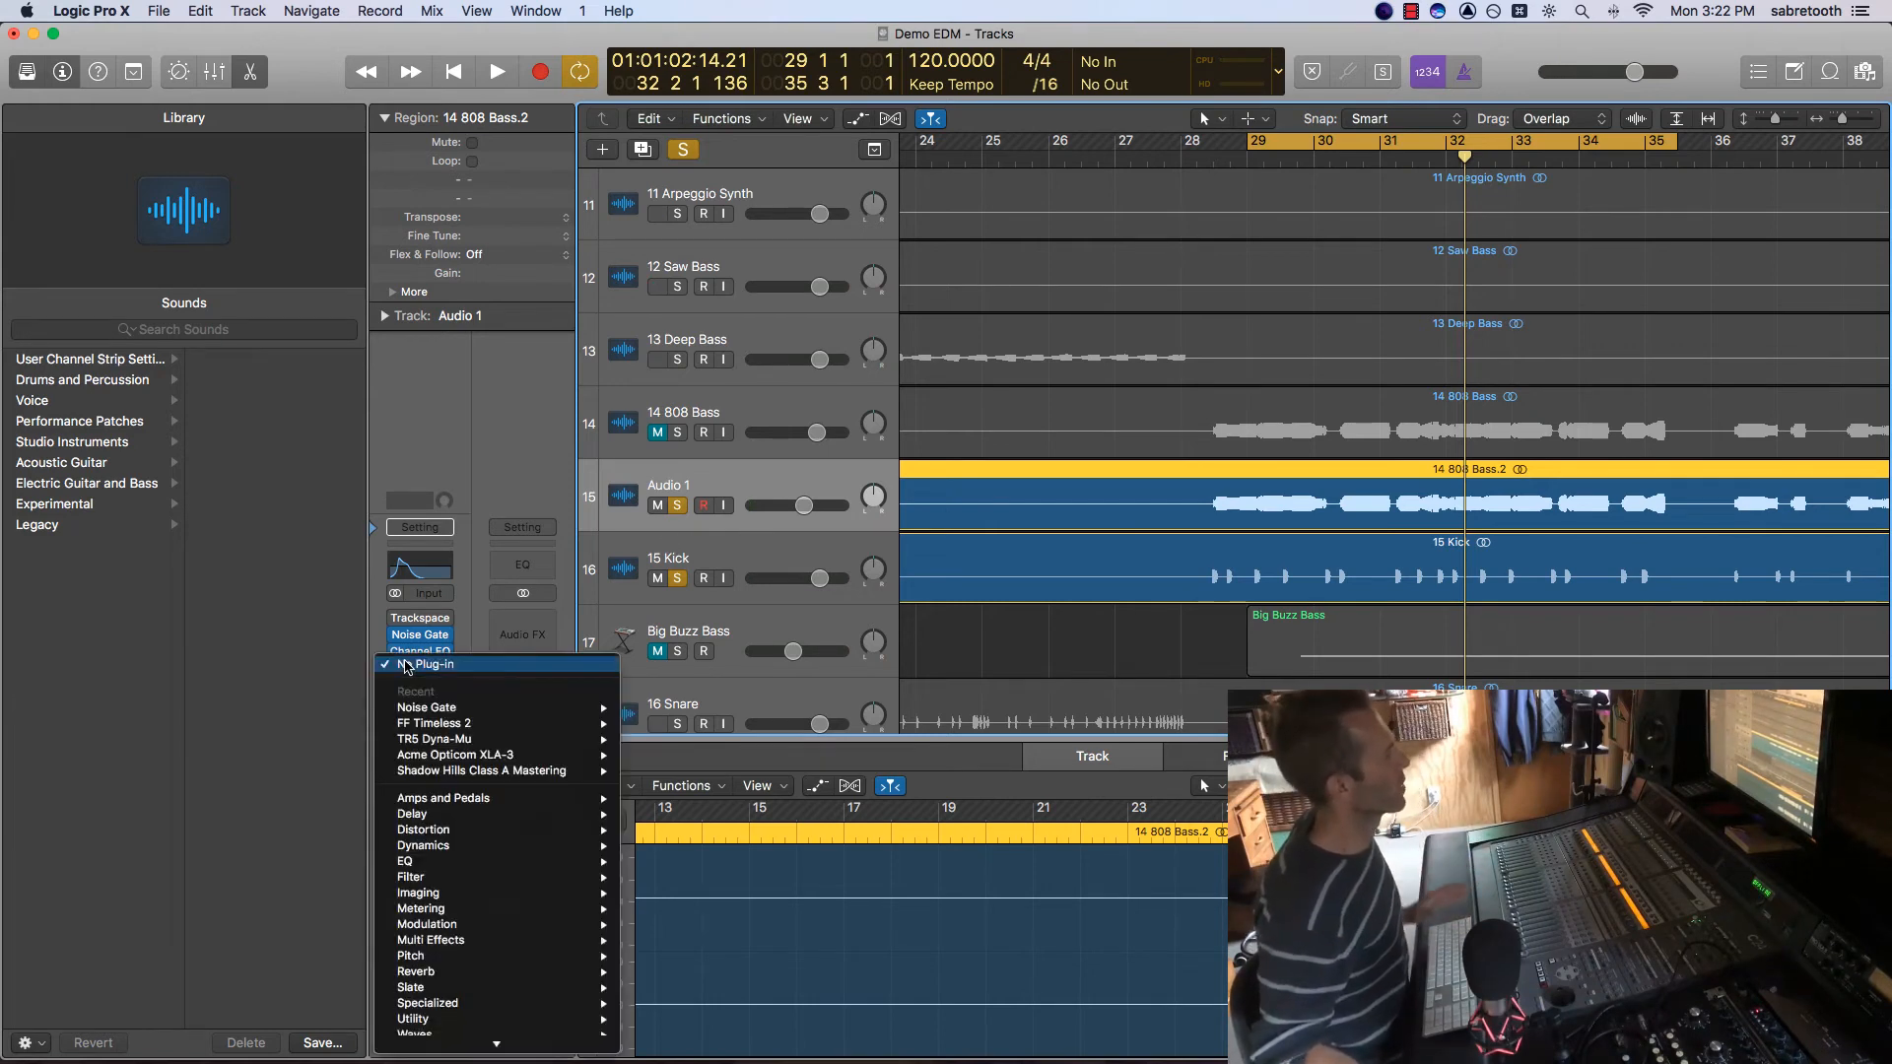
{"action": "left_click", "coordinate": [402, 628]}
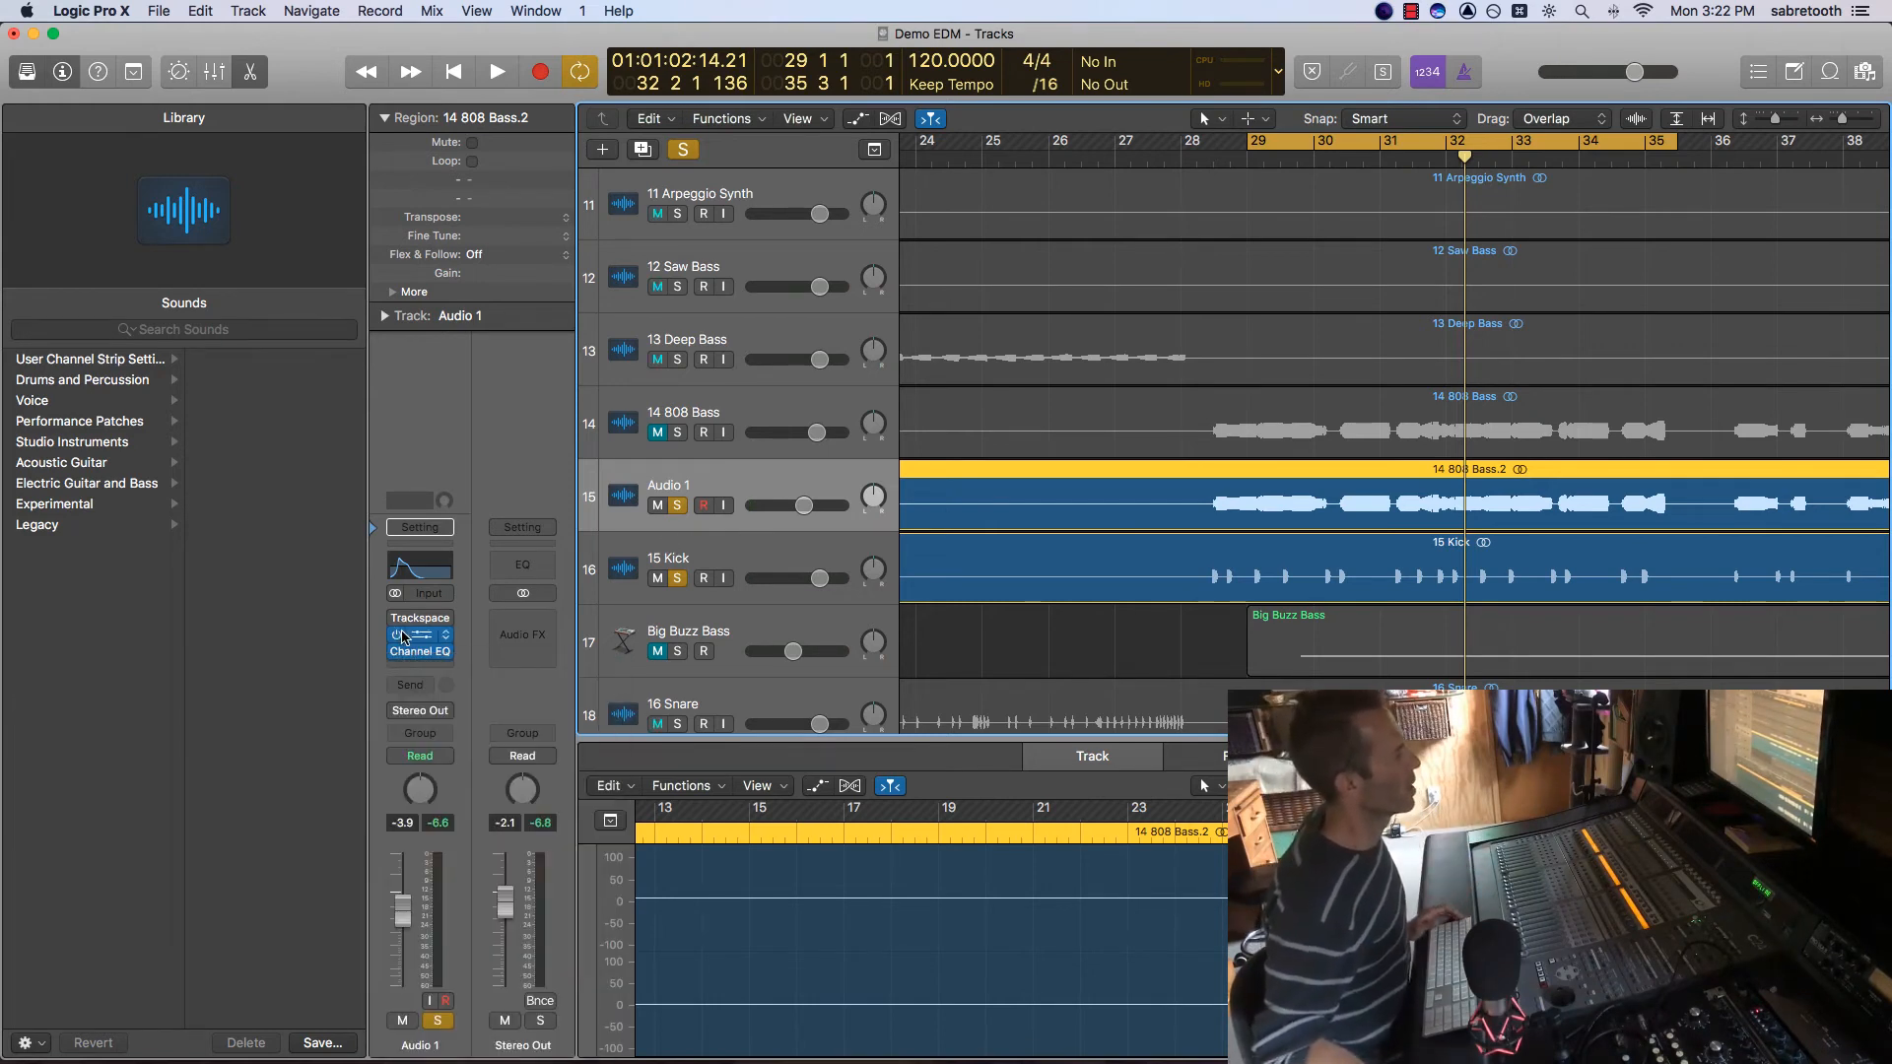
{"action": "left_click", "coordinate": [412, 670]}
{"action": "mouse_move", "coordinate": [463, 846]}
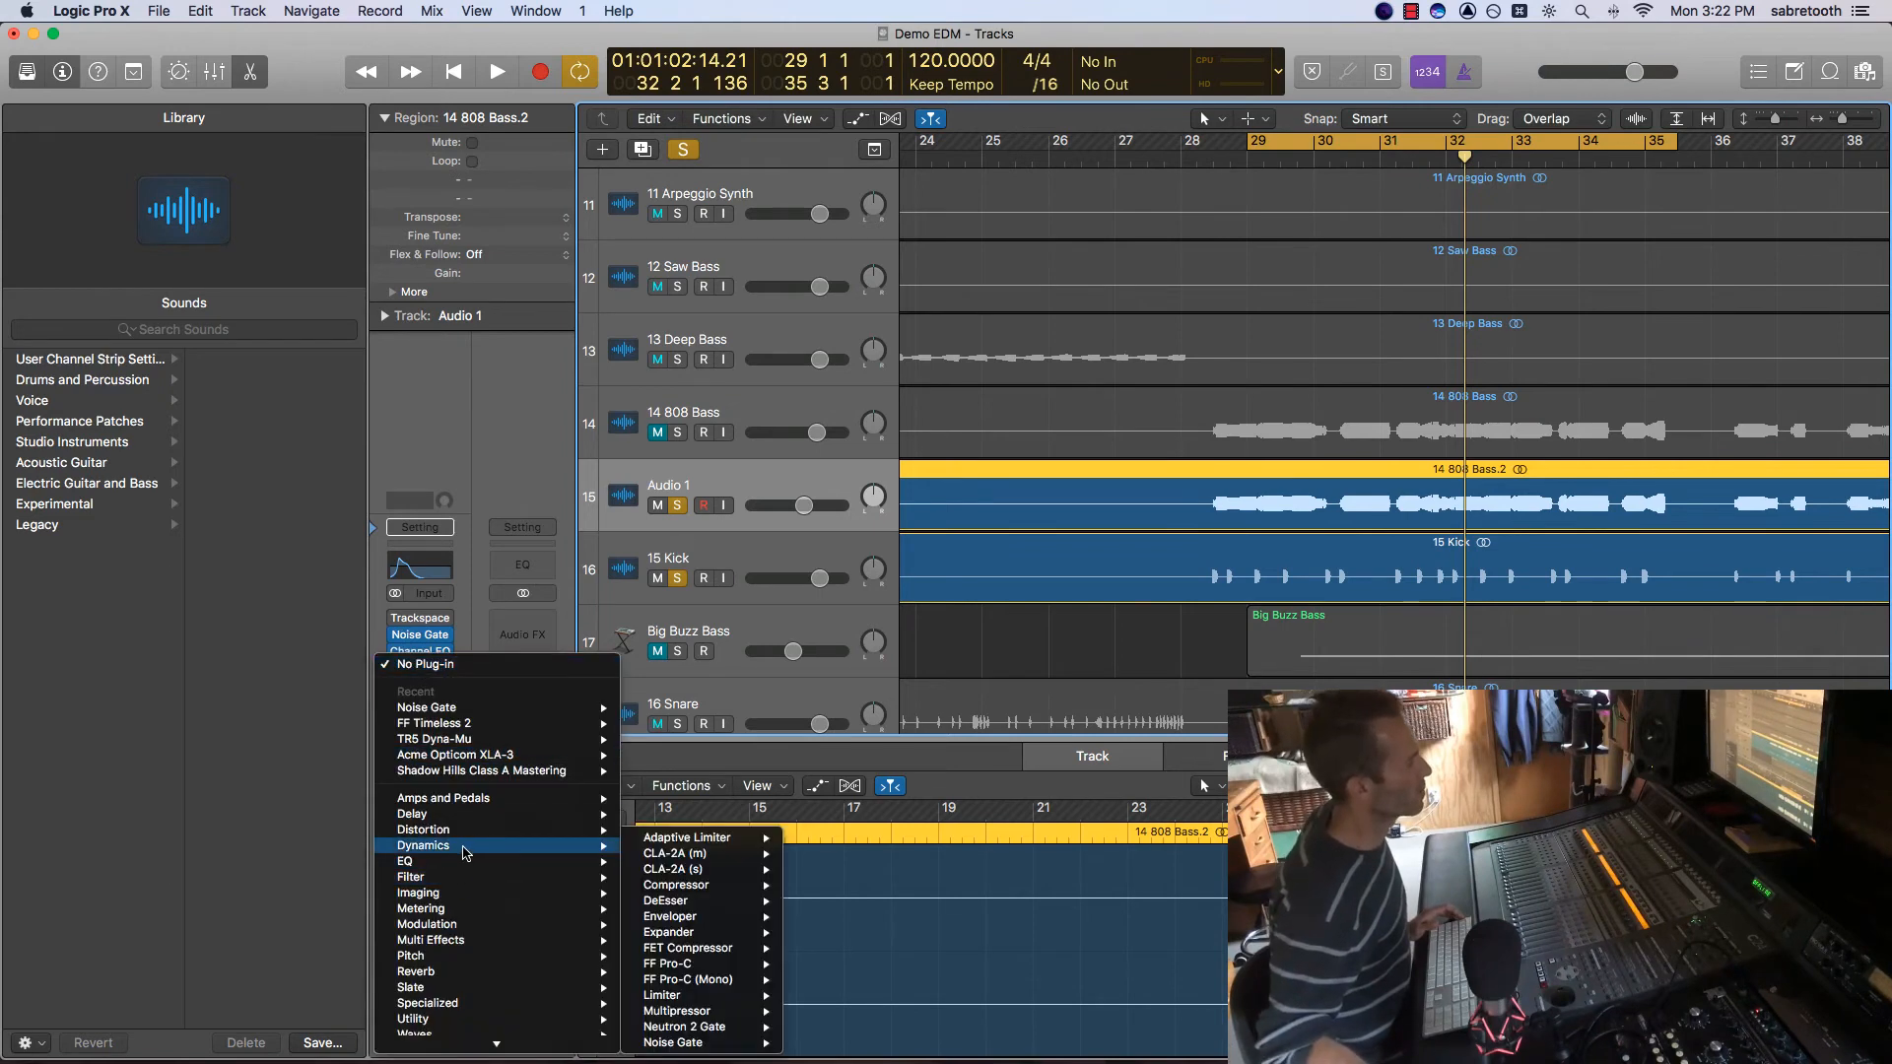
{"action": "left_click", "coordinate": [832, 901]}
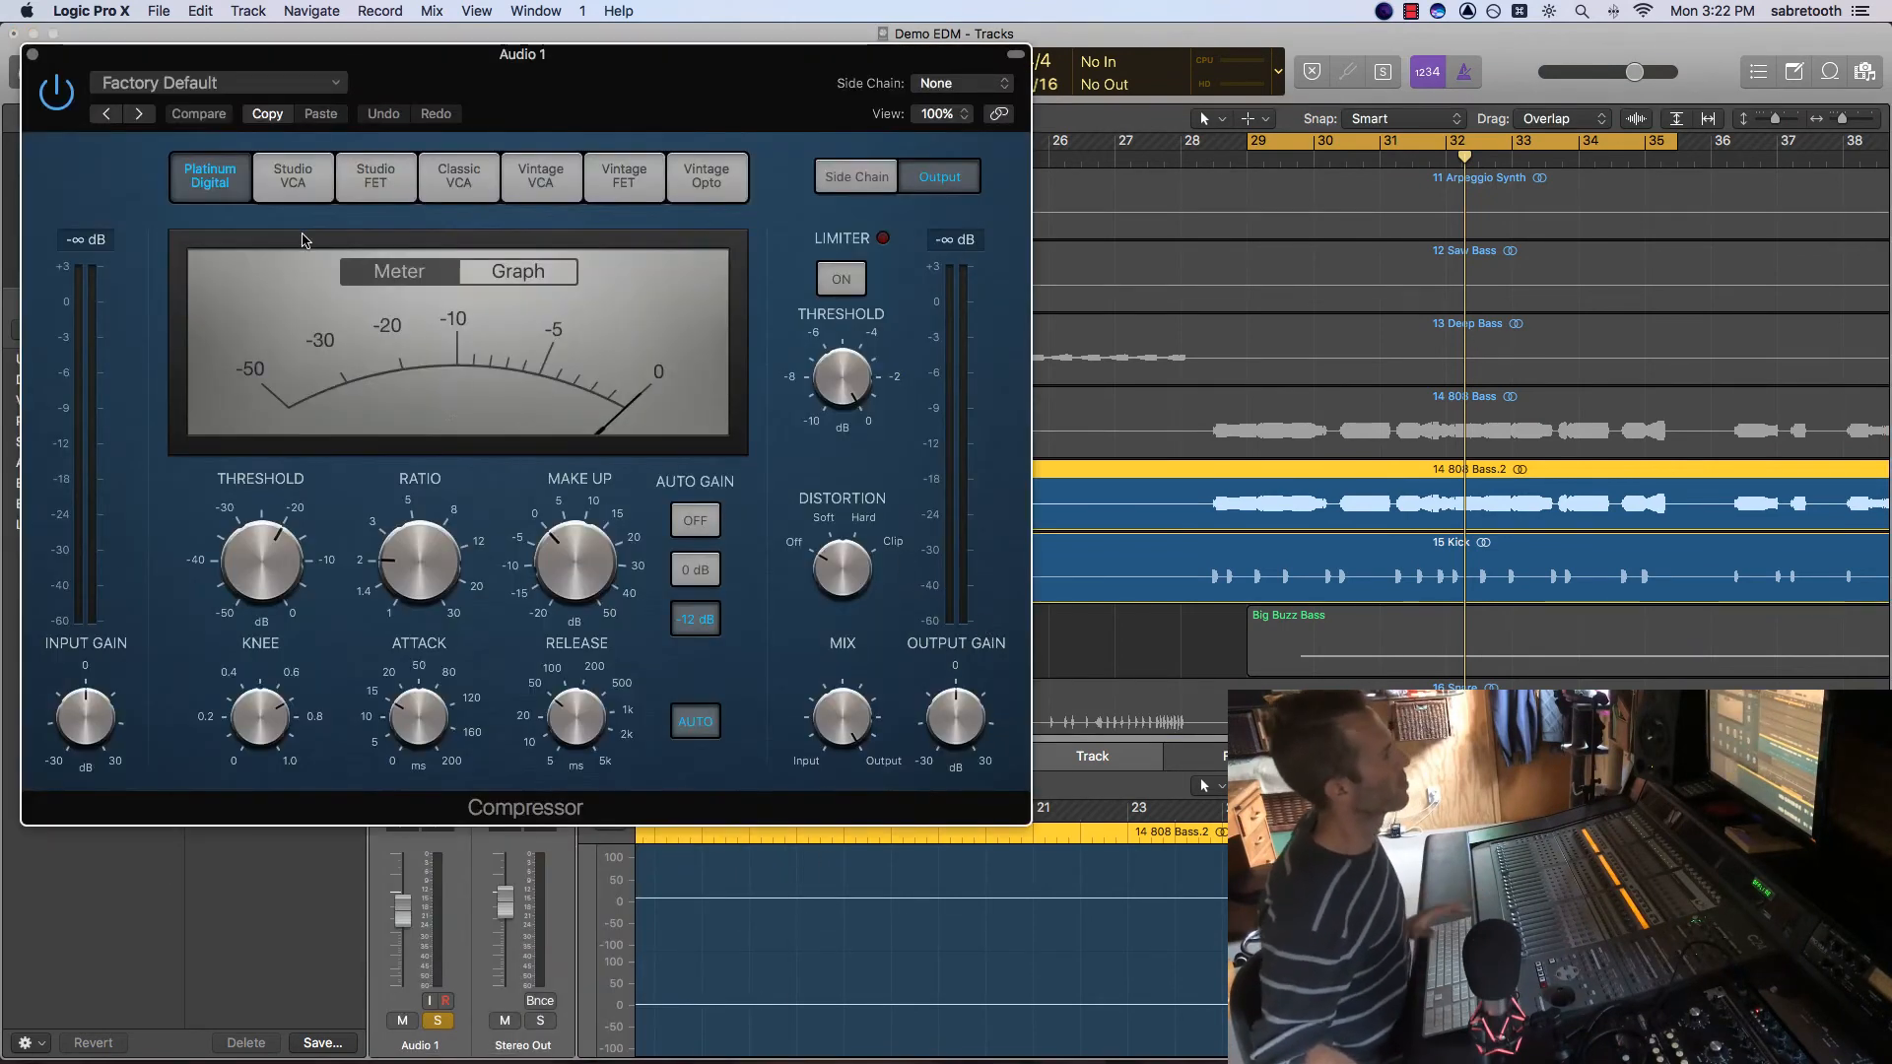
{"action": "left_click_drag", "start_coordinate": [412, 575], "coordinate": [412, 572]}
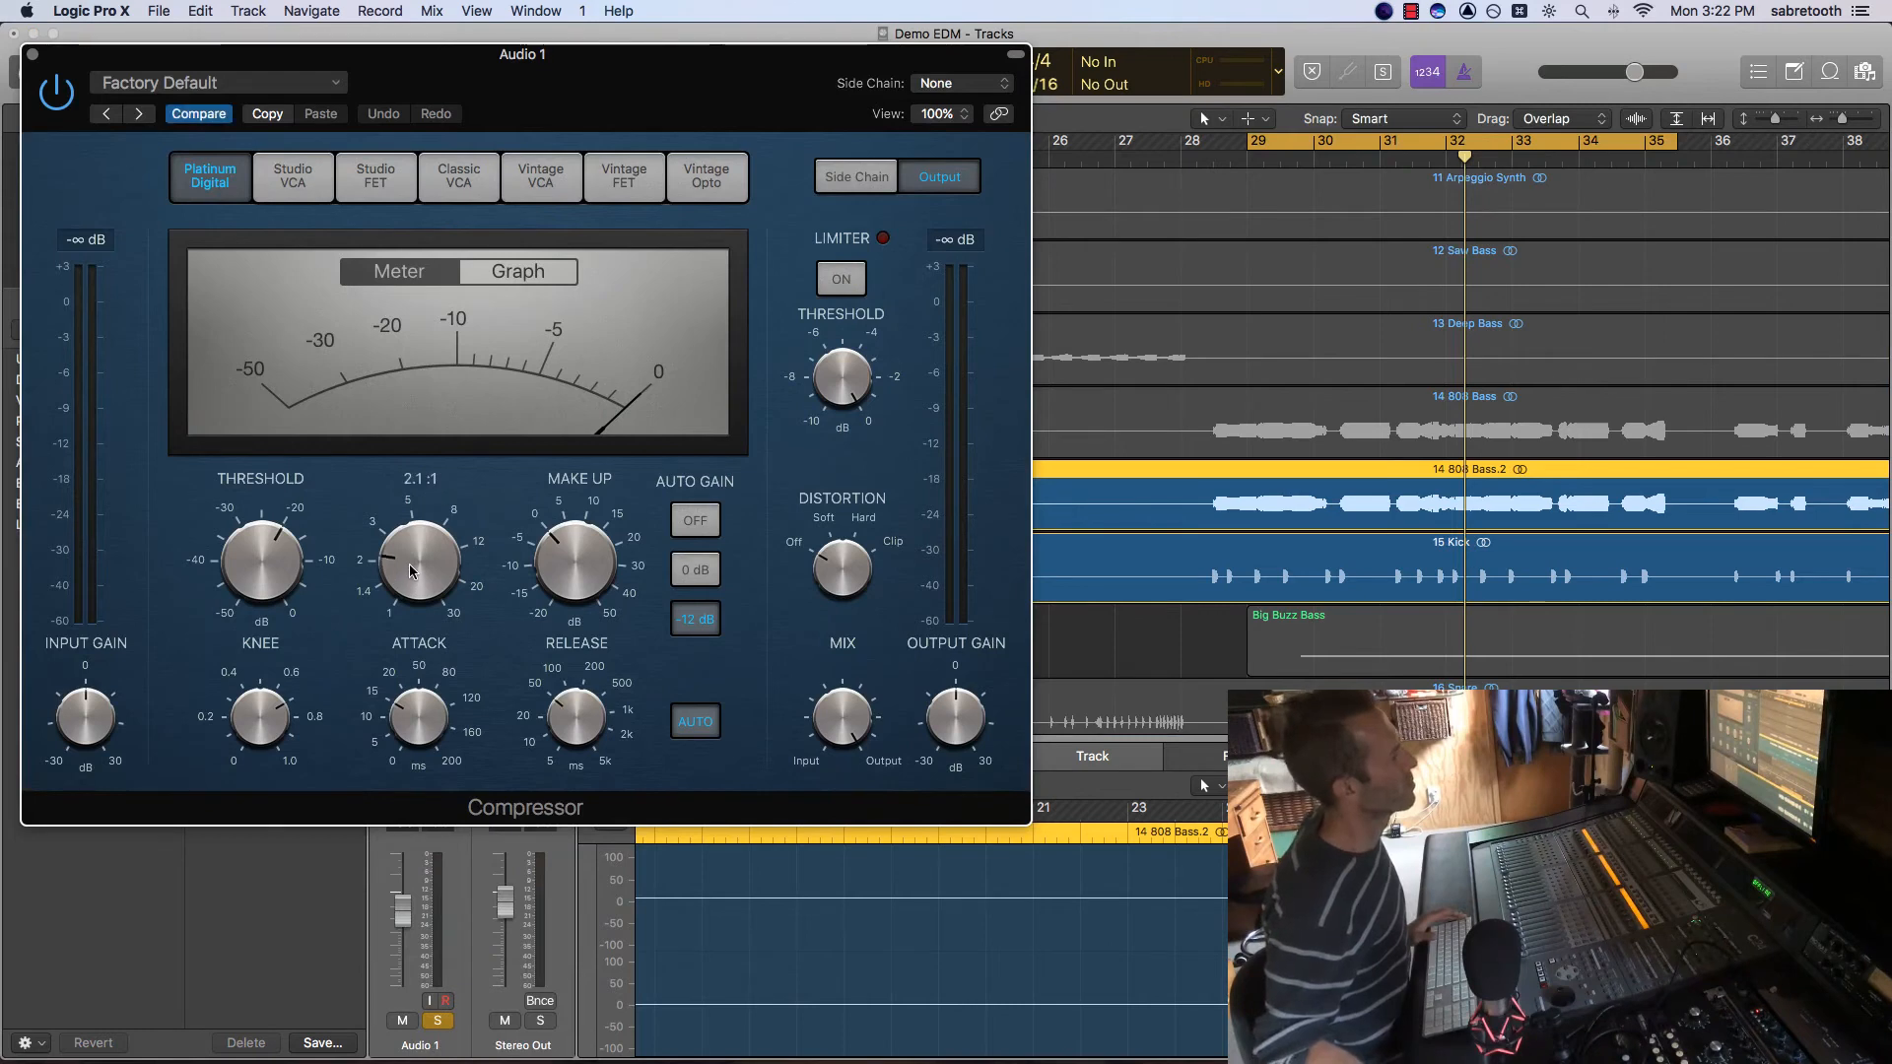
{"action": "left_click_drag", "start_coordinate": [422, 723], "coordinate": [426, 745]}
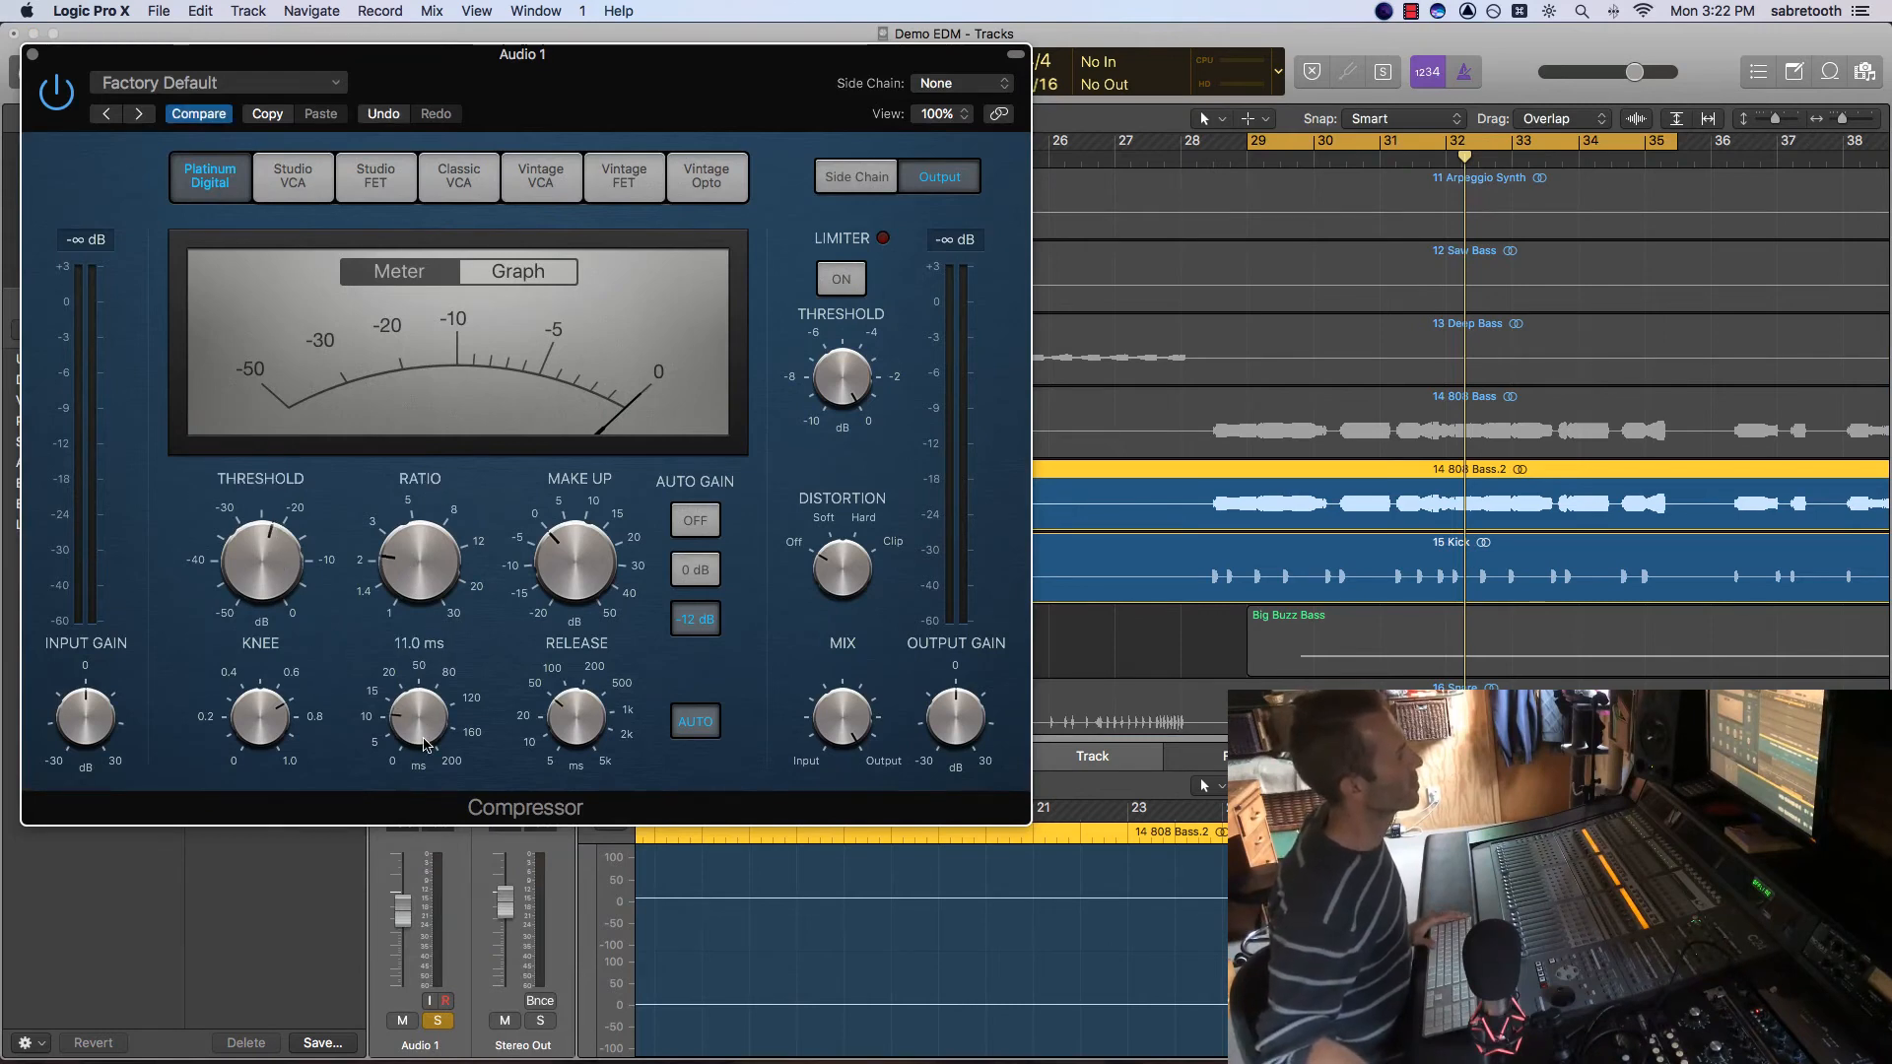
Set the Compressor threshold to about -25.5 dB during playback and close its window.
{"action": "mouse_move", "coordinate": [603, 723]}
{"action": "key", "text": "space"}
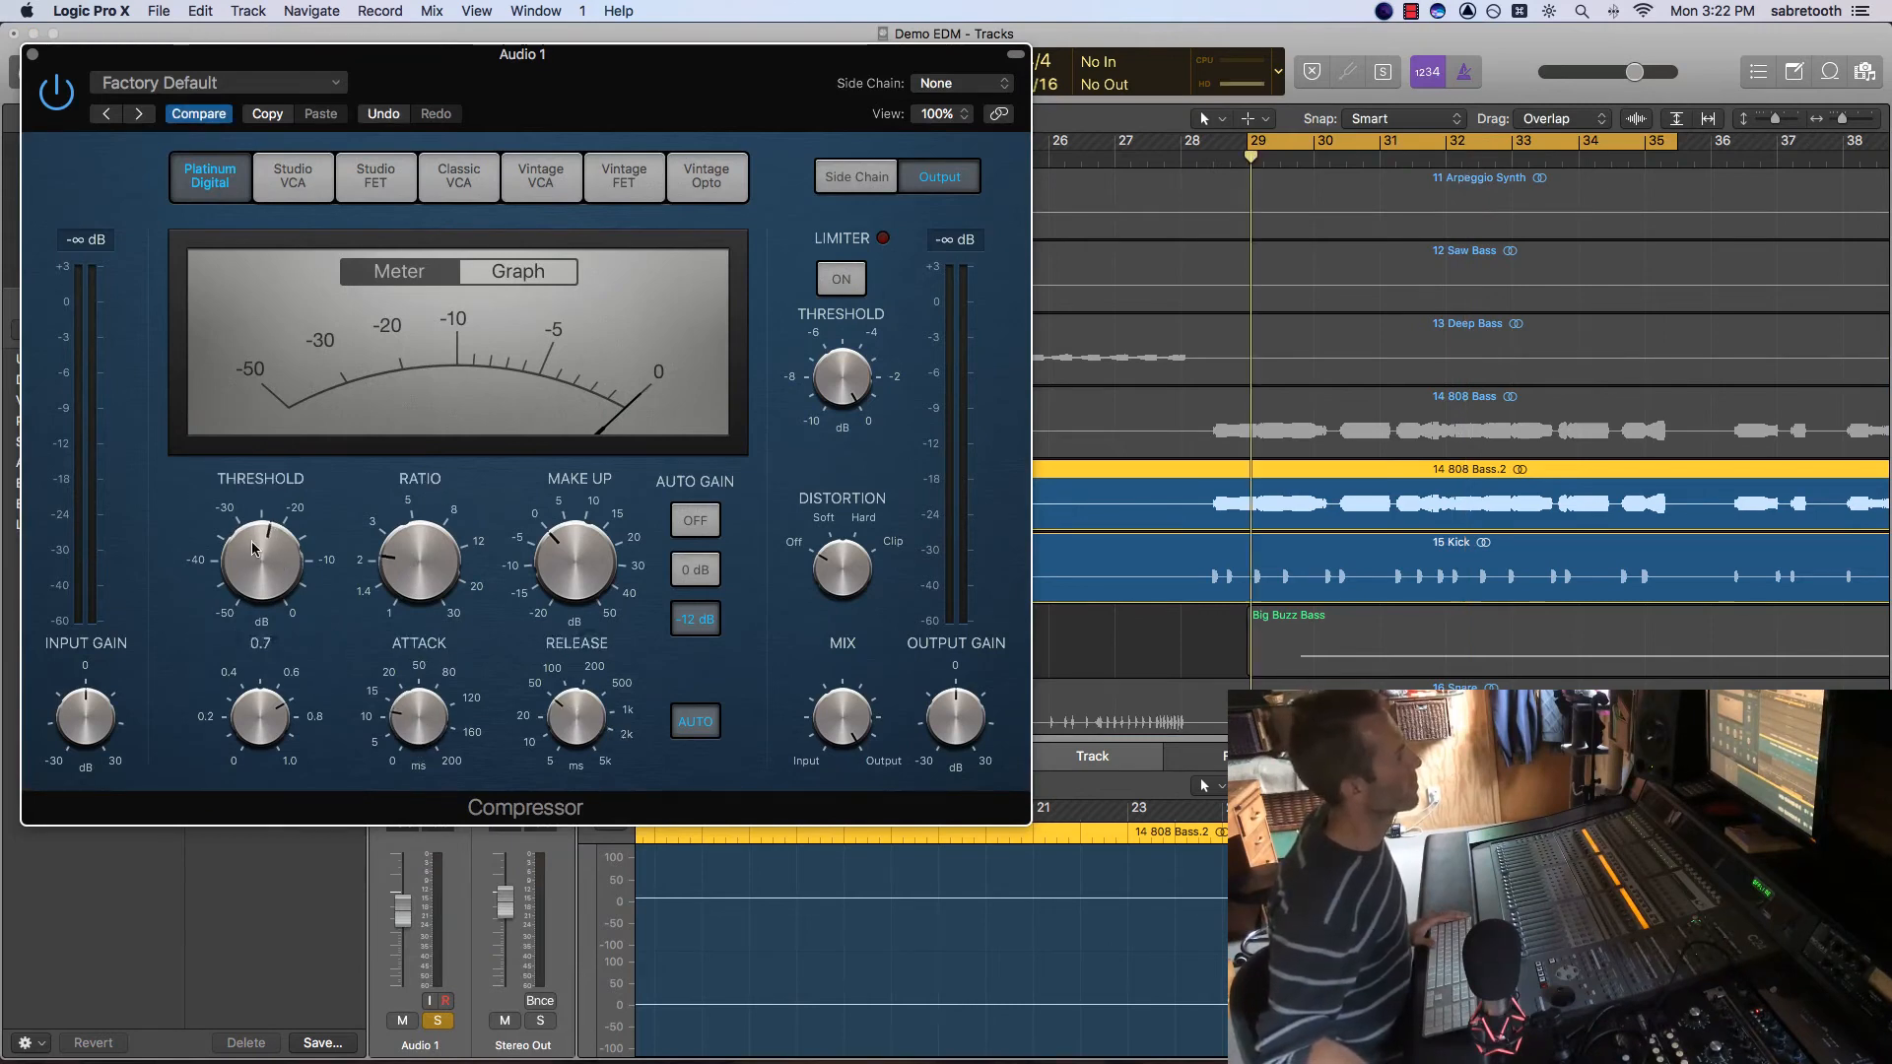
{"action": "mouse_move", "coordinate": [257, 540]}
{"action": "left_click_drag", "start_coordinate": [257, 540], "coordinate": [252, 562]}
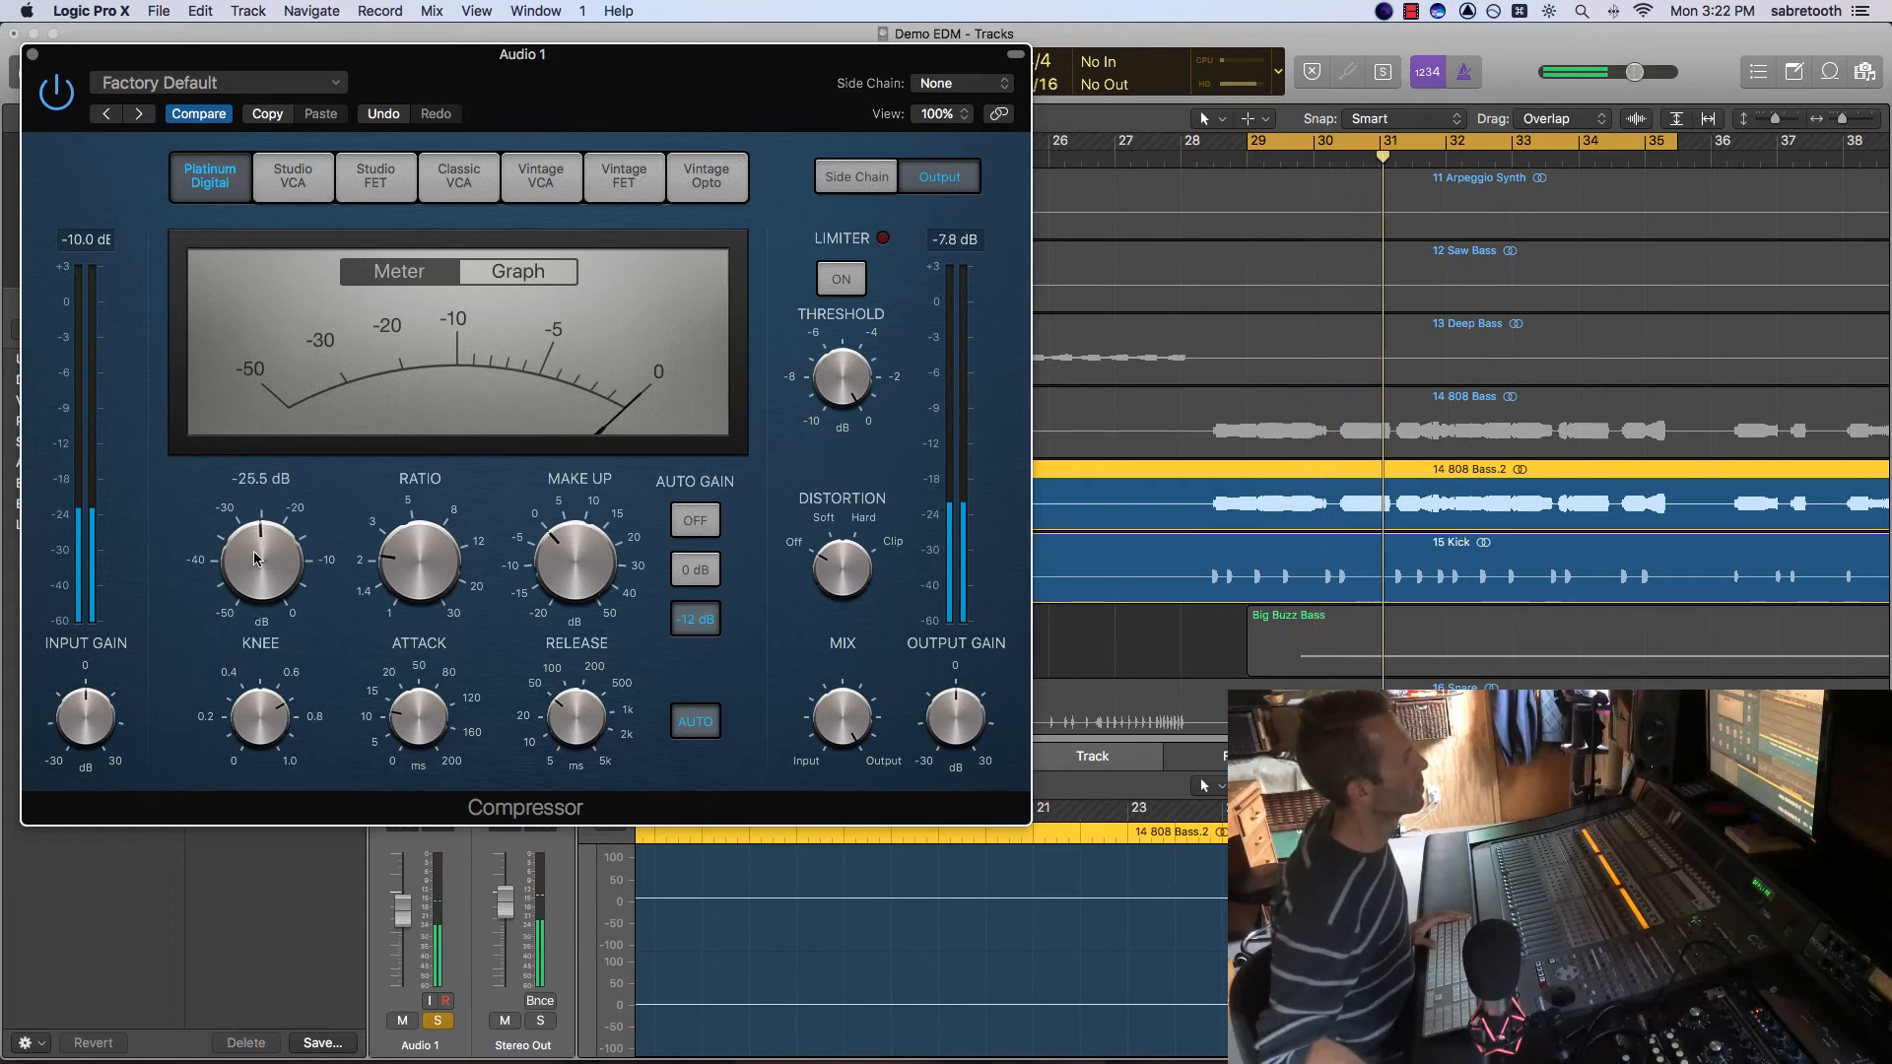
{"action": "left_click", "coordinate": [33, 55]}
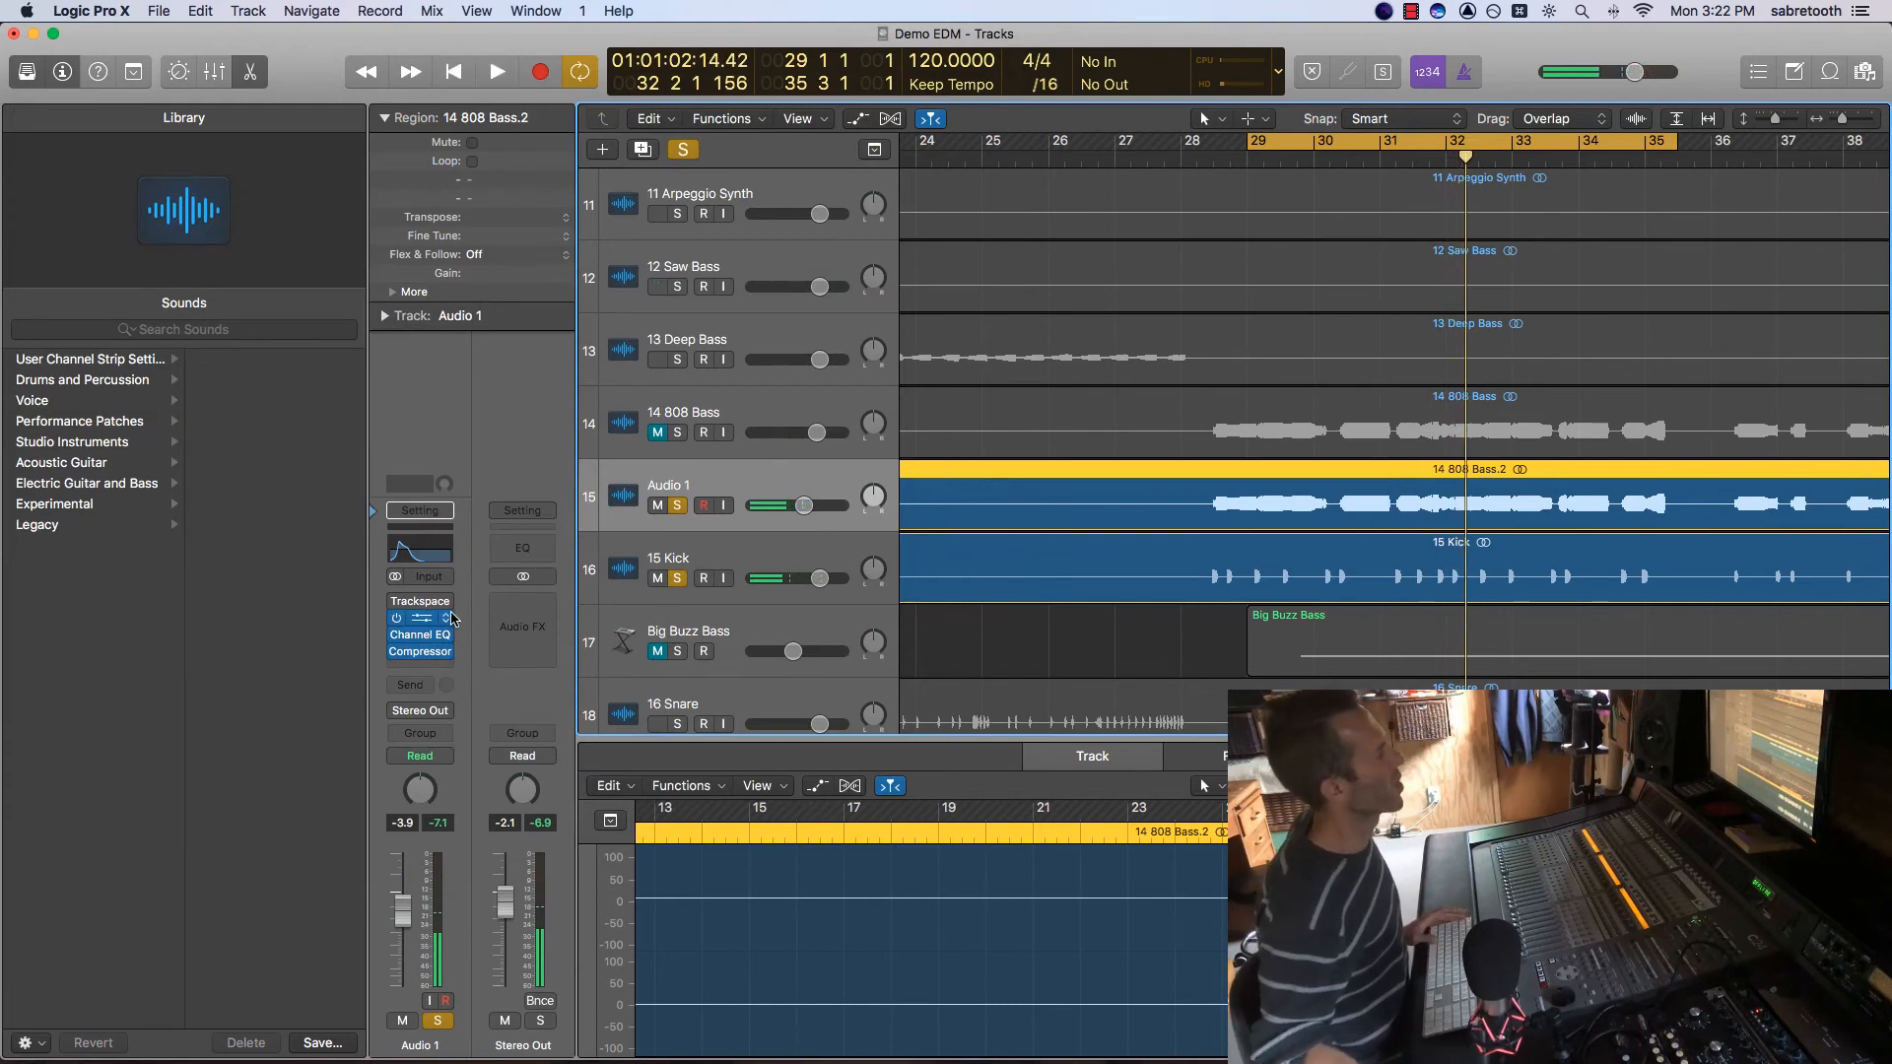
Solo the 14 808 Bass track as well and play it together with Audio 1 and the 15 Kick.
{"action": "left_click", "coordinate": [678, 434]}
{"action": "key", "text": "space"}
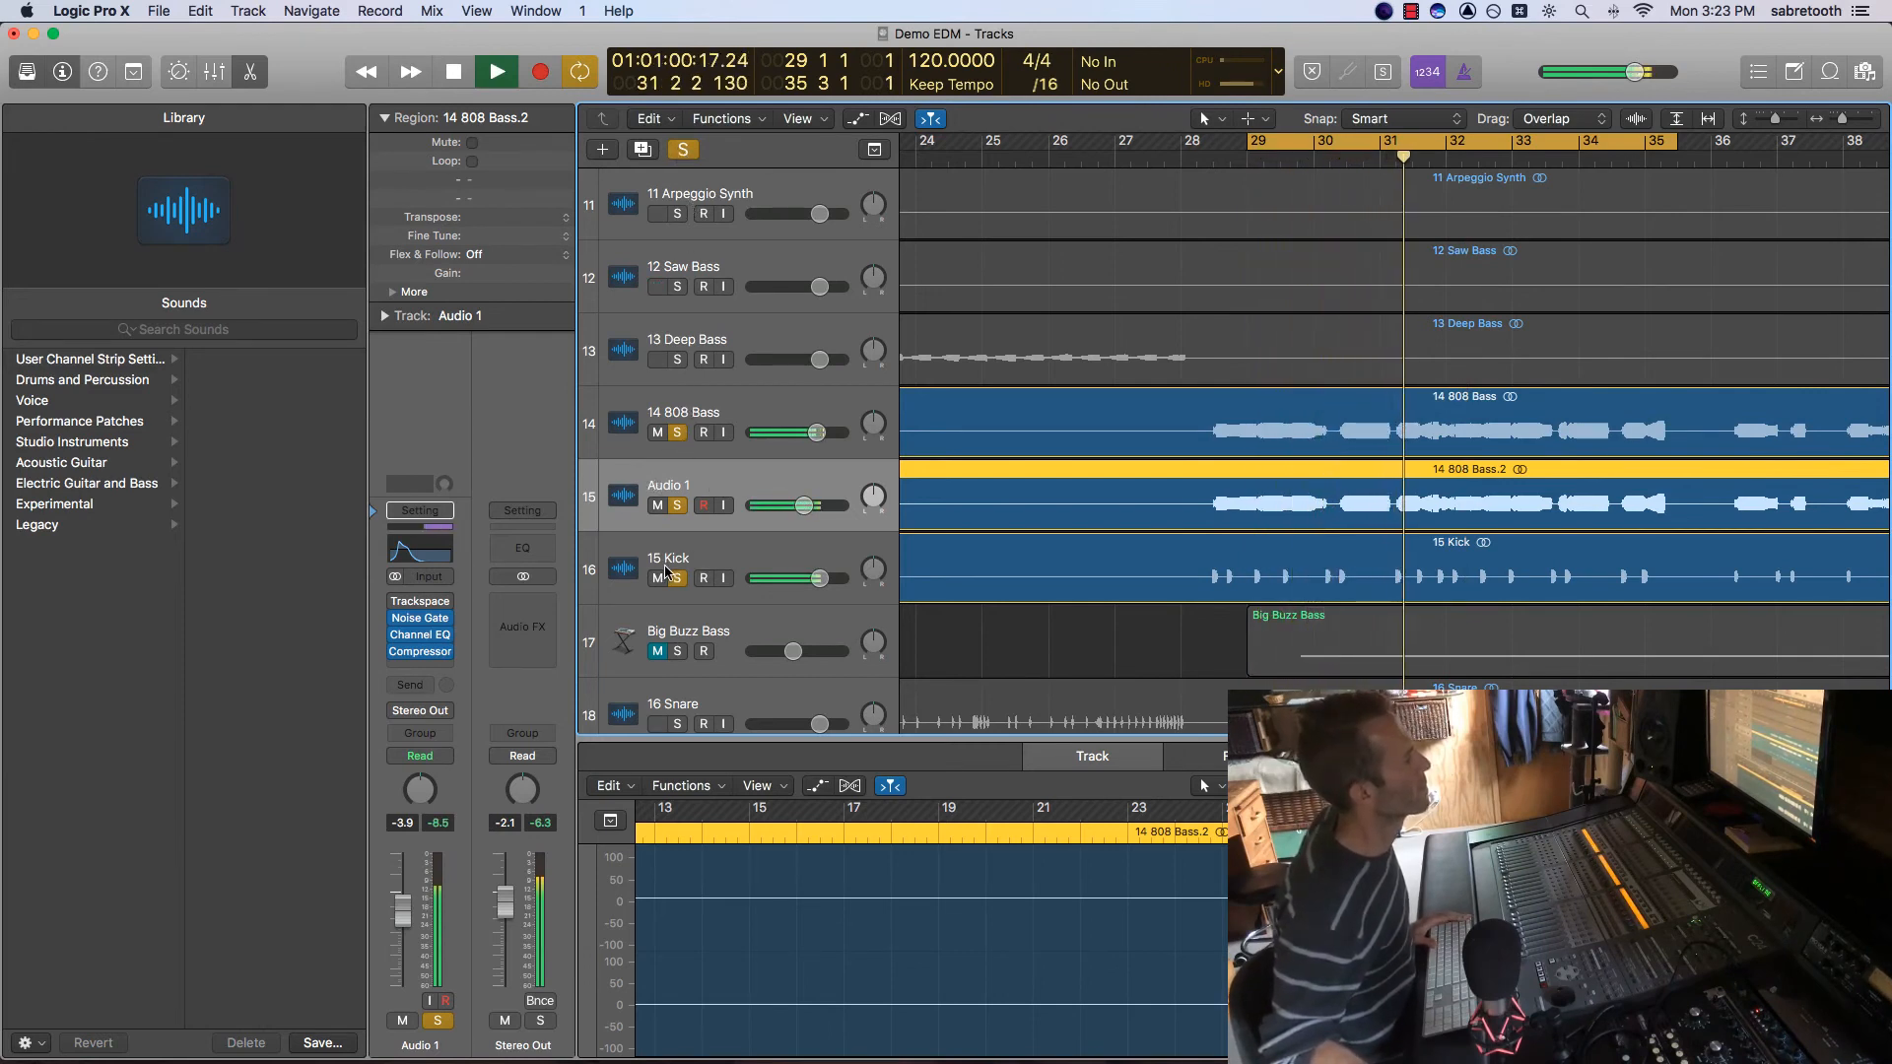
{"action": "key", "text": "space"}
Compare the kick and bass during playback with Audio 1 taken off solo and soloed again.
{"action": "left_click", "coordinate": [677, 506]}
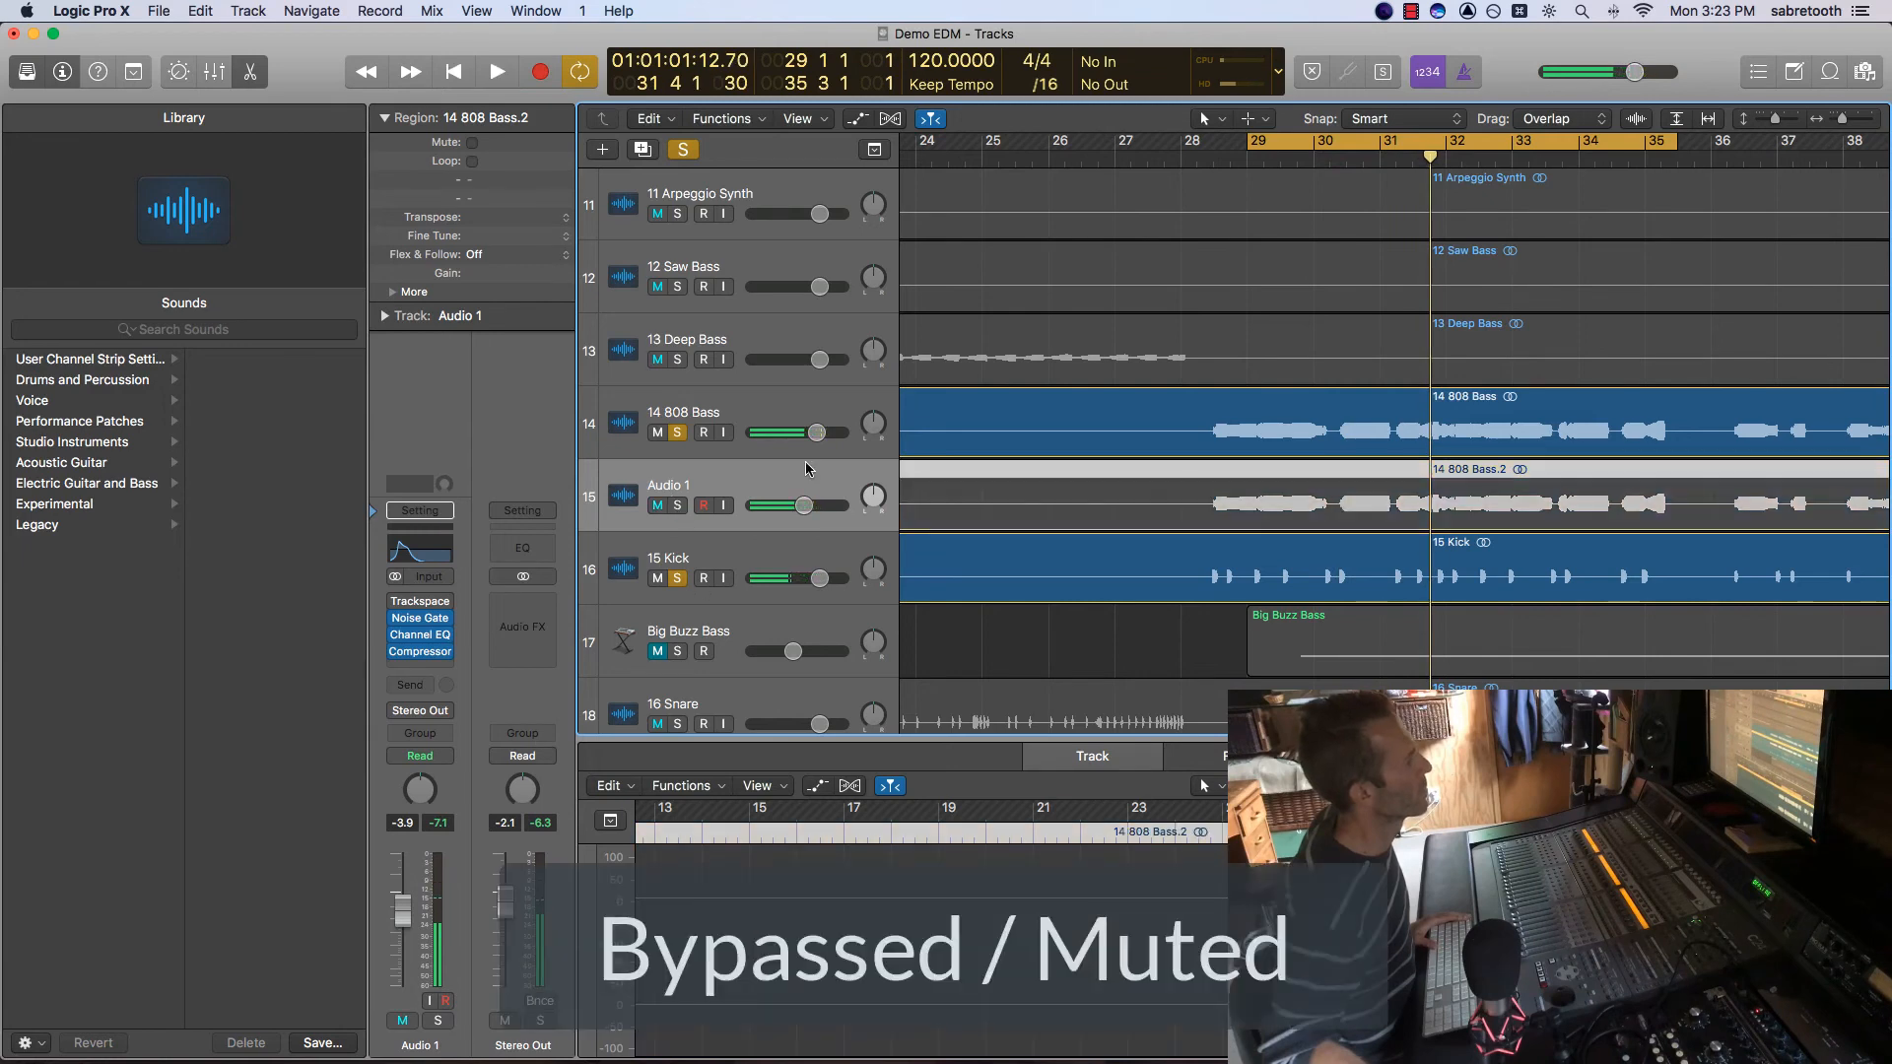
{"action": "key", "text": "space"}
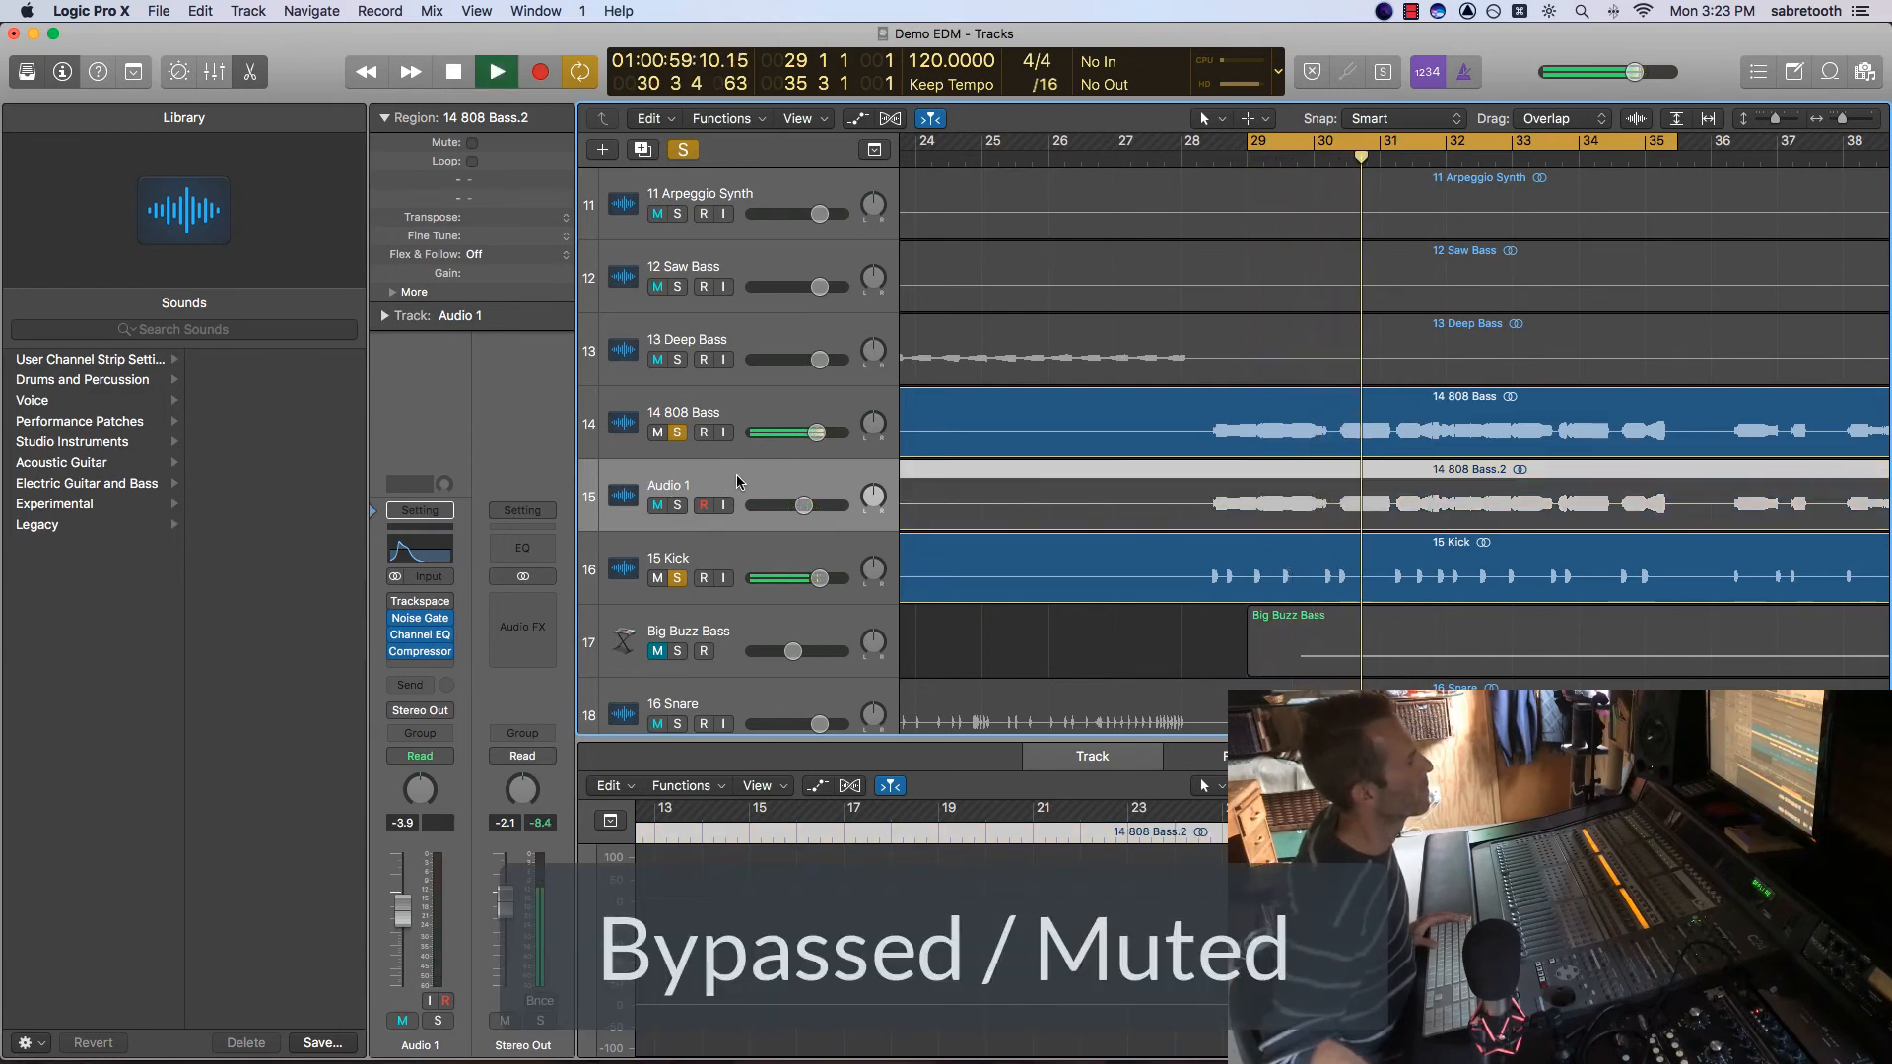
{"action": "key", "text": "space"}
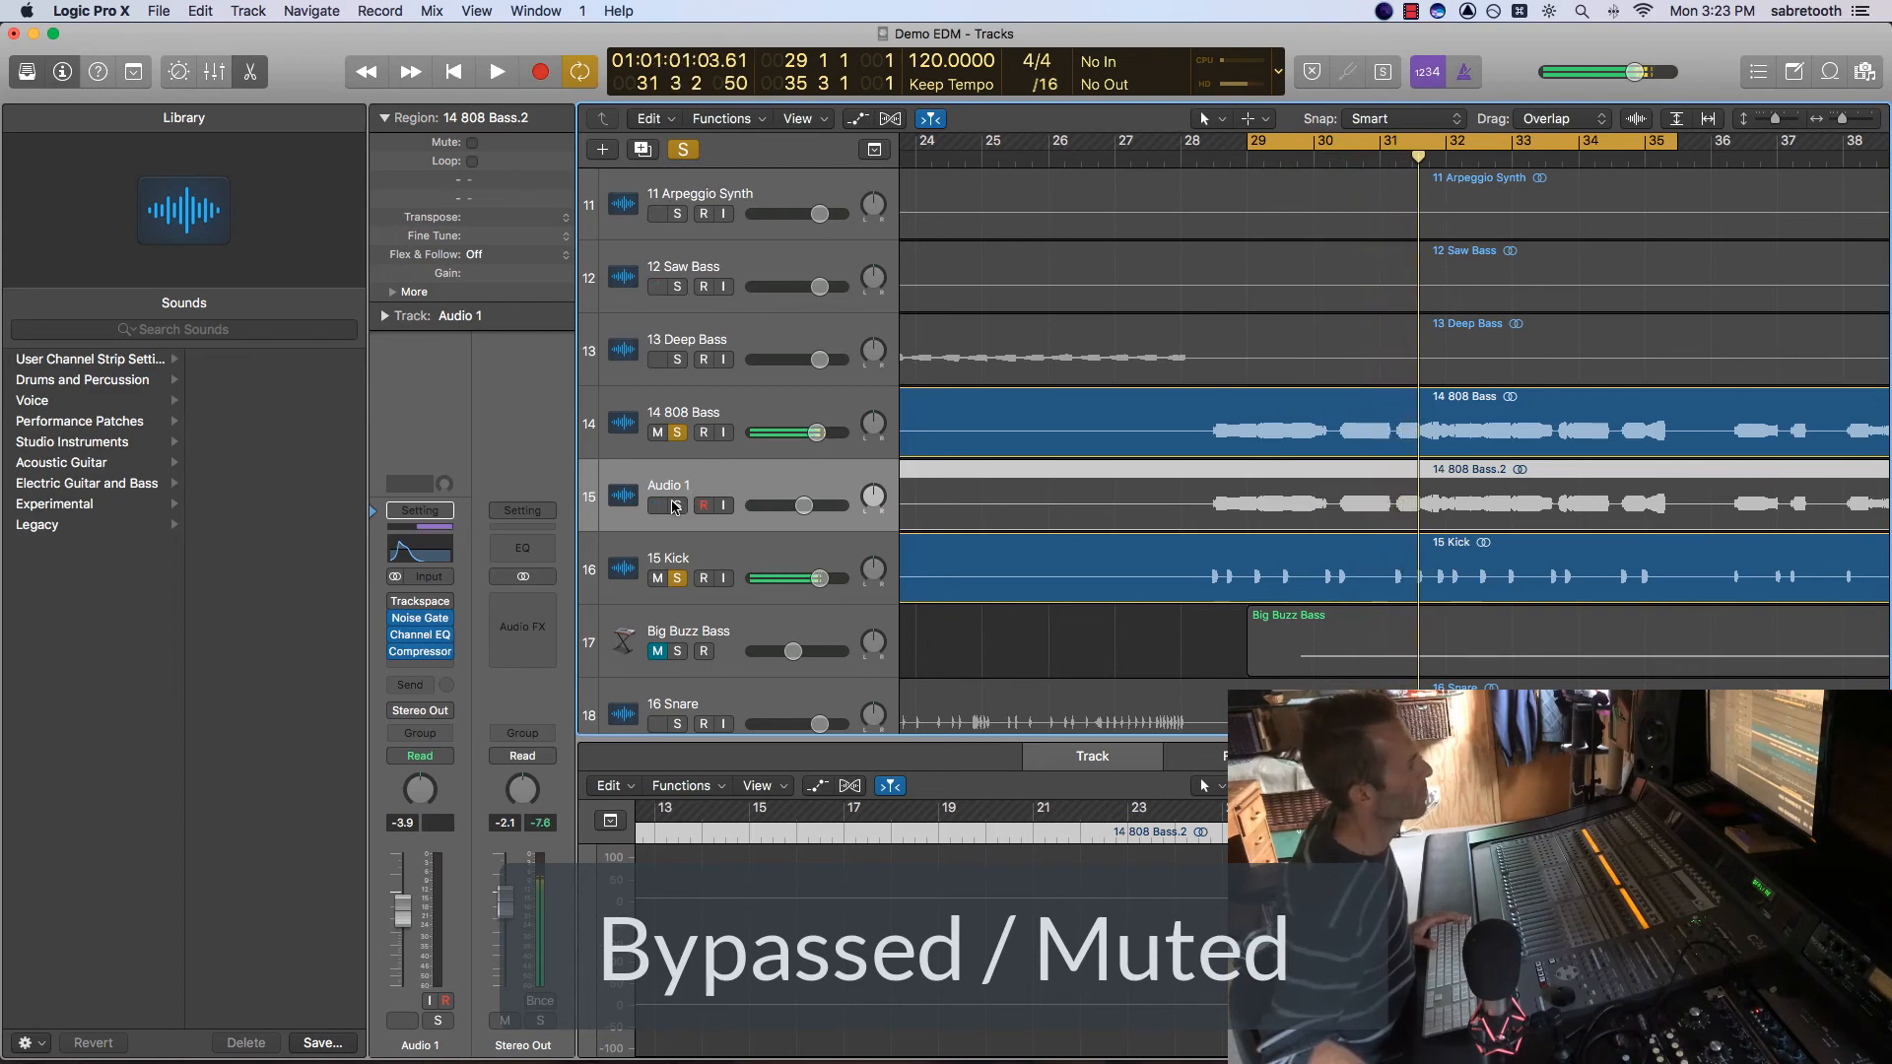
{"action": "left_click", "coordinate": [677, 505]}
{"action": "key", "text": "space"}
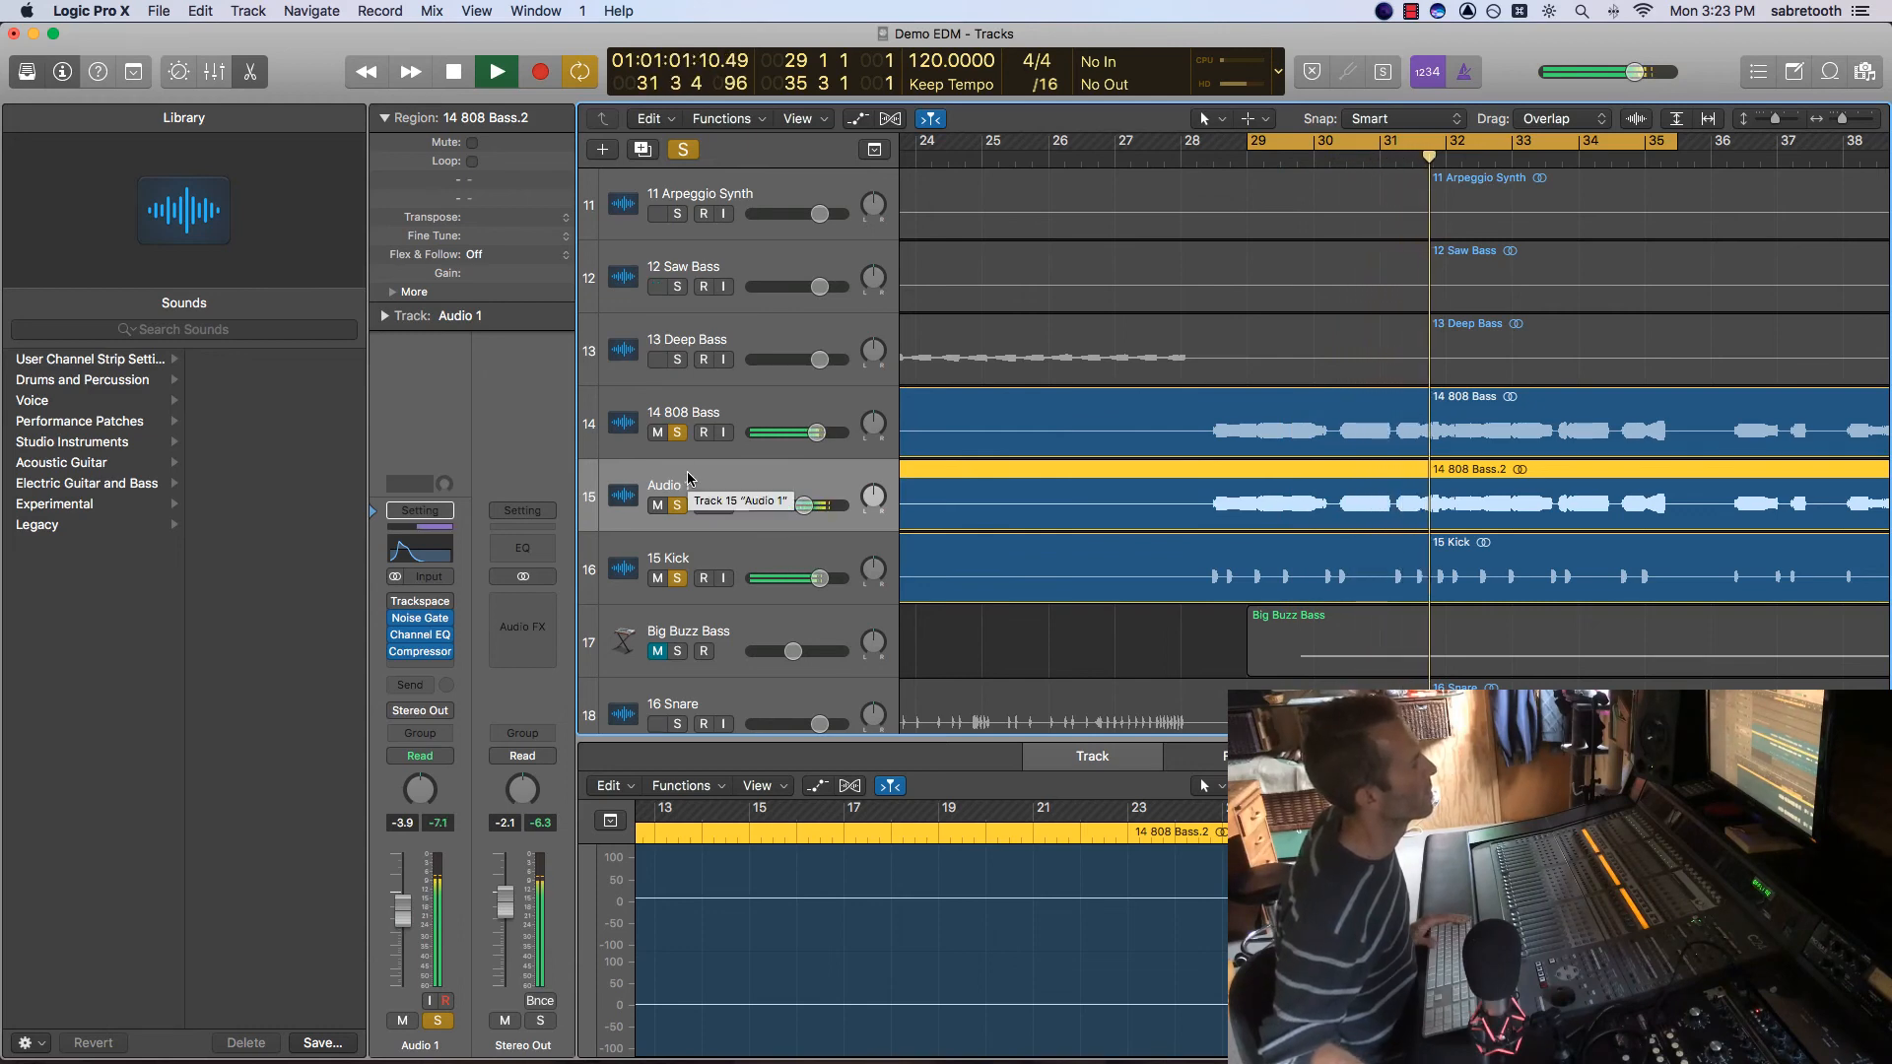
{"action": "key", "text": "space"}
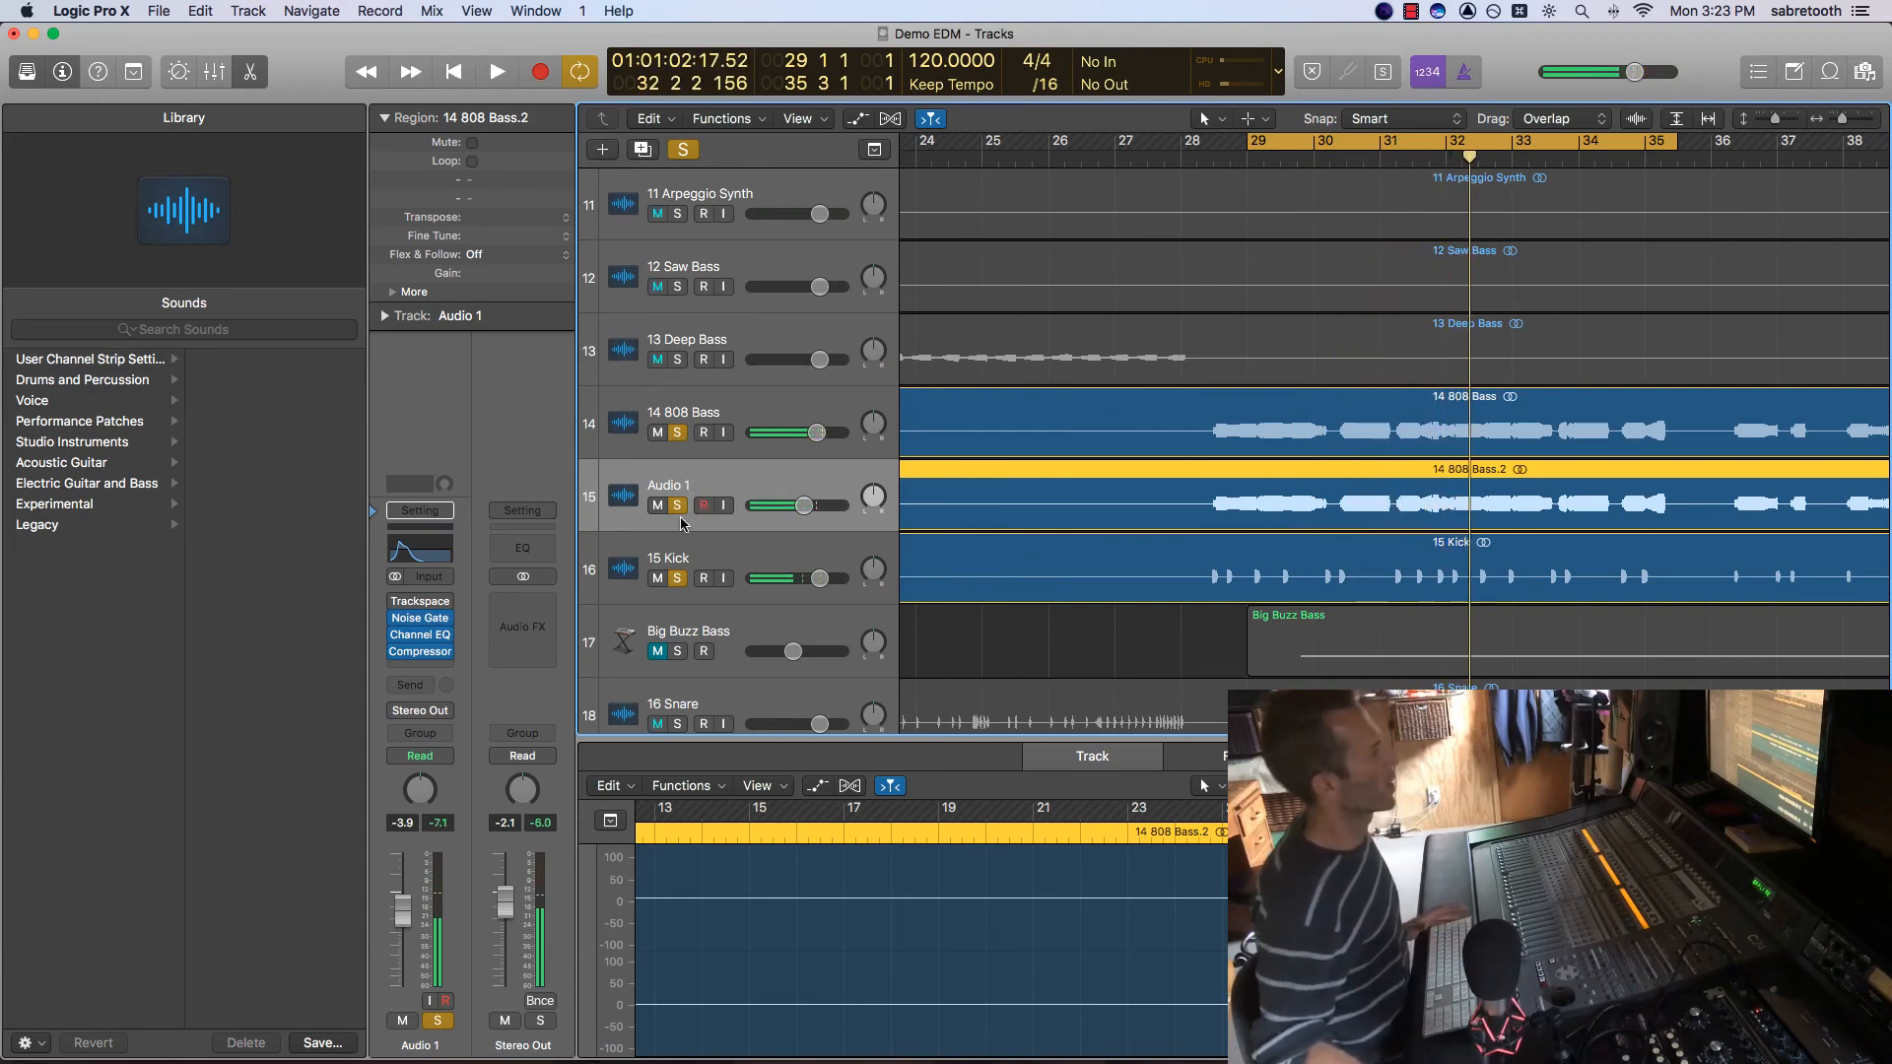